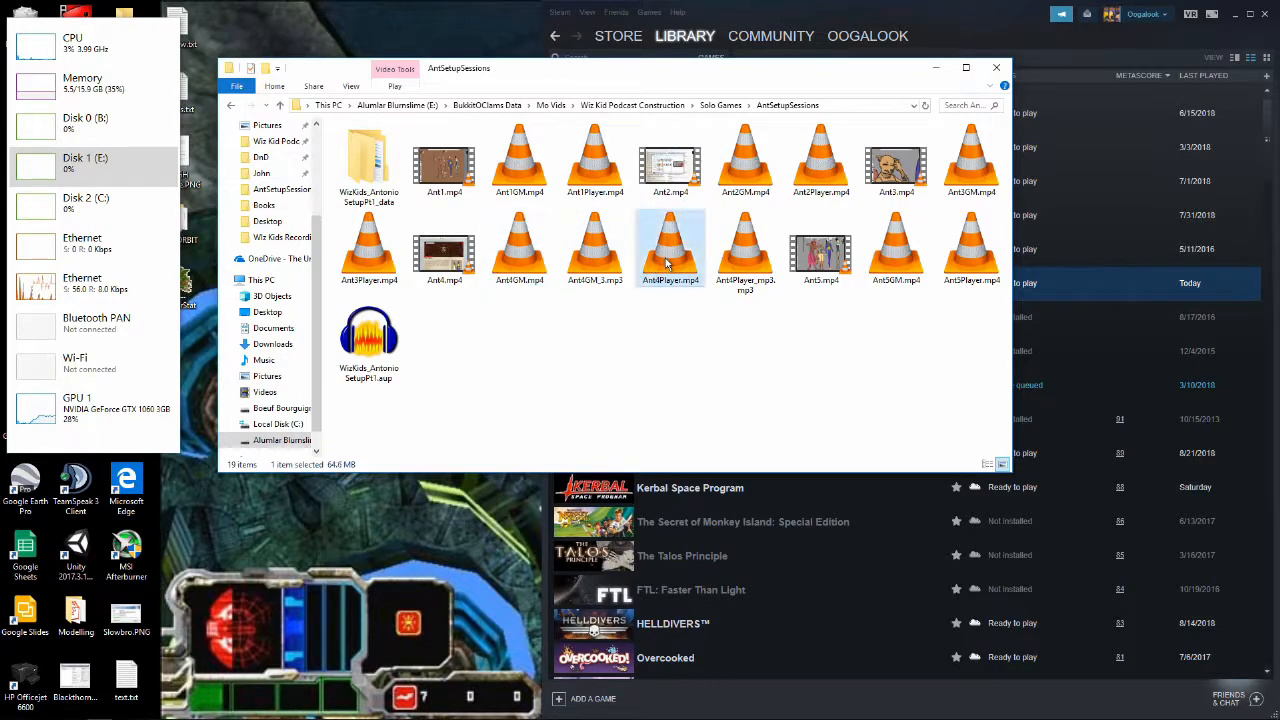
- Open Audacity and arrange its window side by side with the AntSetupSessions folder window
{"action": "left_click", "coordinate": [589, 359]}
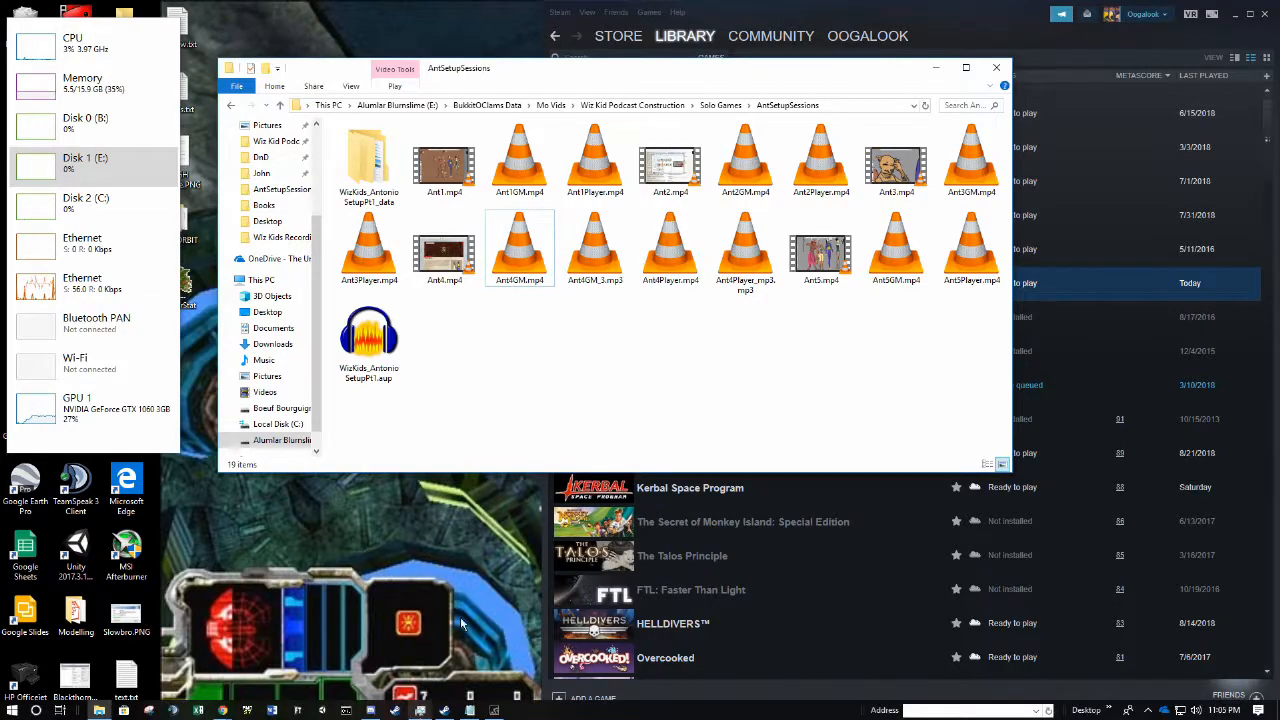
{"action": "key", "text": "super"}
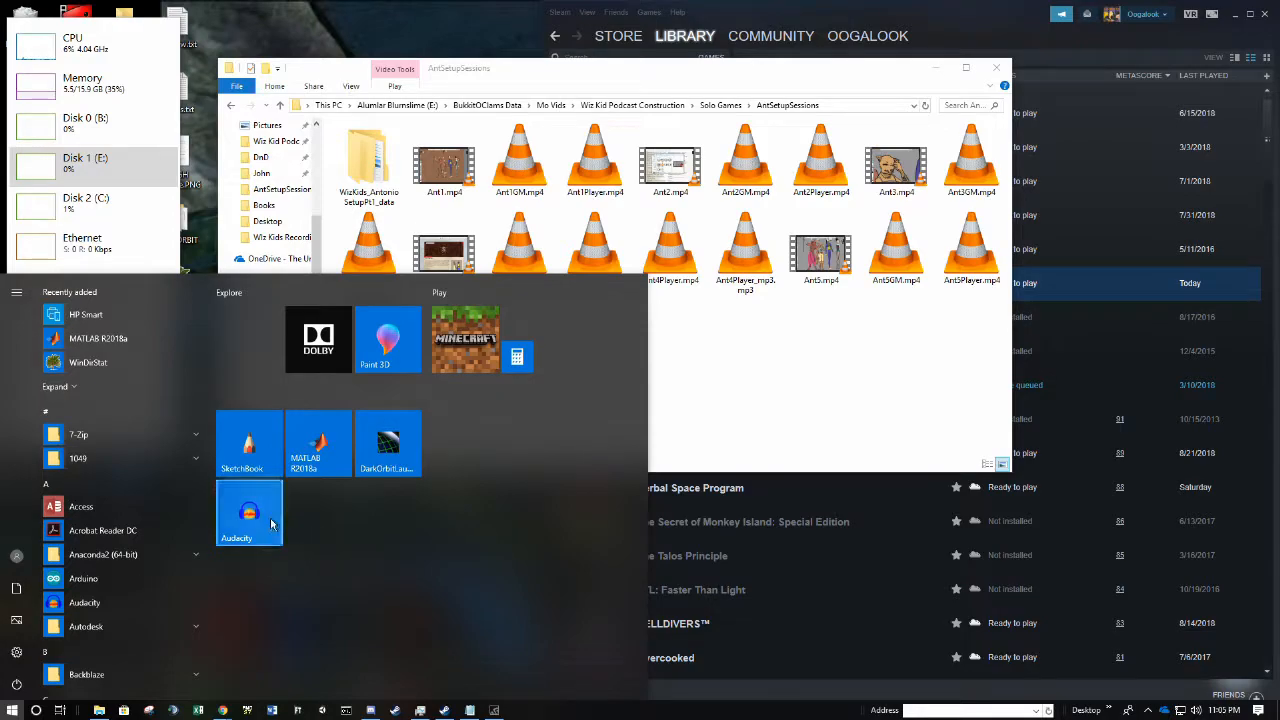
{"action": "left_click", "coordinate": [266, 515]}
{"action": "left_click_drag", "start_coordinate": [411, 126], "coordinate": [1278, 95]}
{"action": "left_click", "coordinate": [181, 122]}
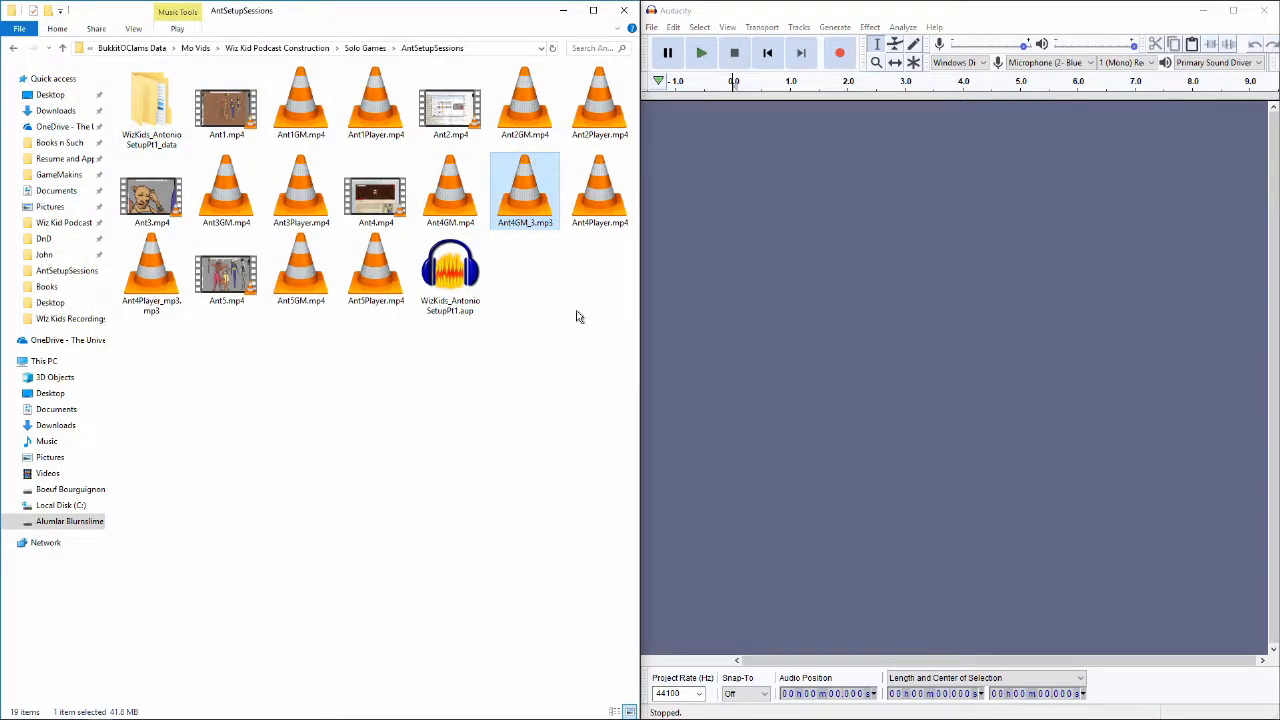
- Import Ant4GM.mp4 and Ant4Player.mp4 together from the AntSetupSessions folder into the empty Audacity project
{"action": "left_click", "coordinate": [470, 207]}
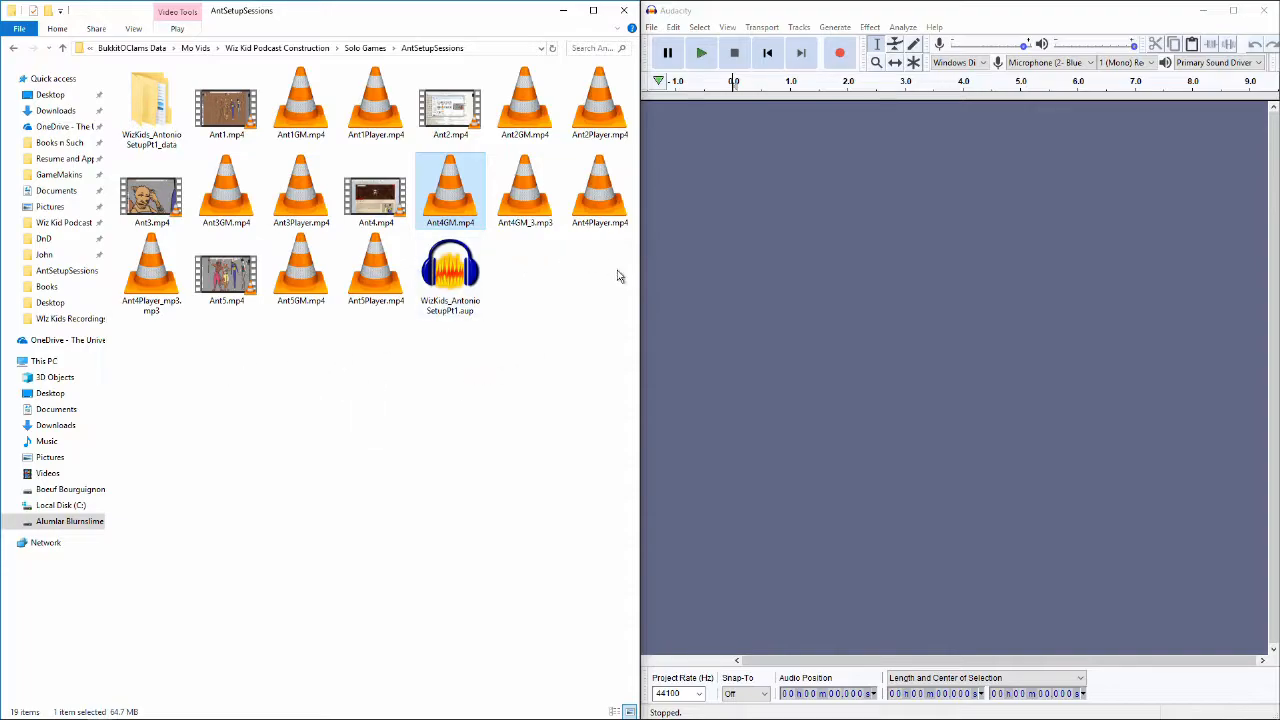
{"action": "left_click", "coordinate": [598, 190], "text": "ctrl"}
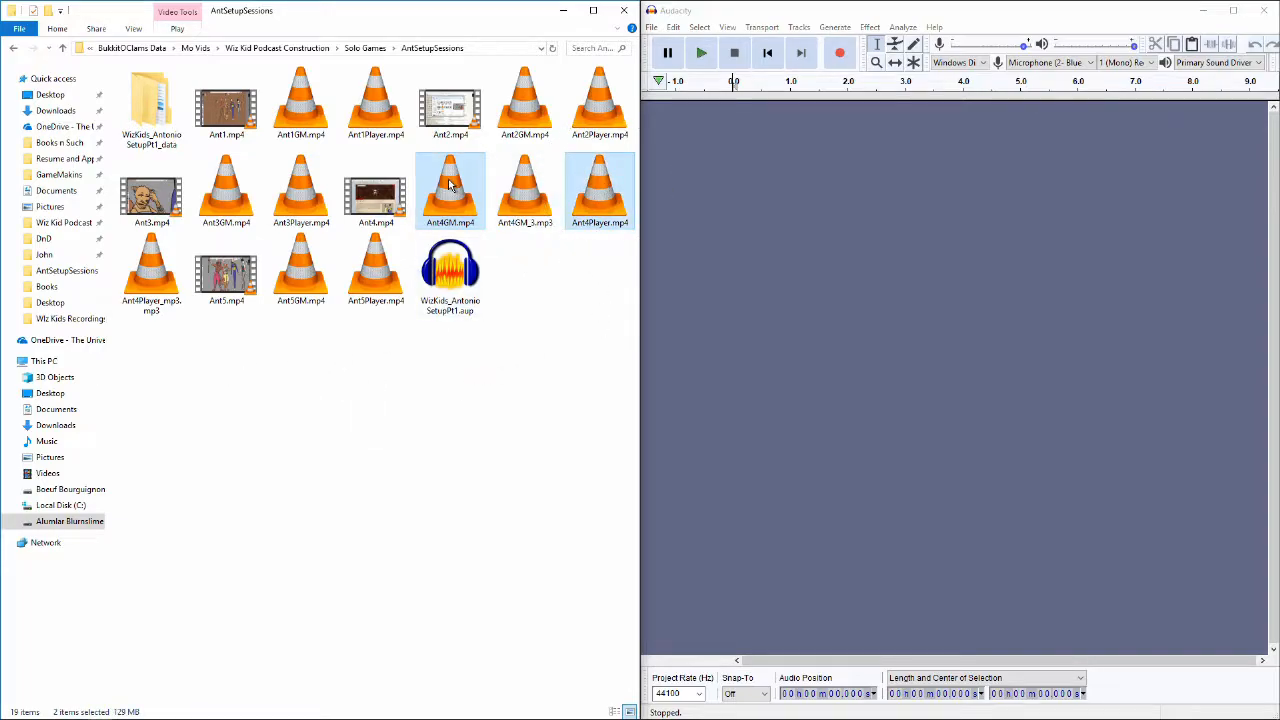
{"action": "left_click_drag", "start_coordinate": [450, 185], "coordinate": [1004, 255]}
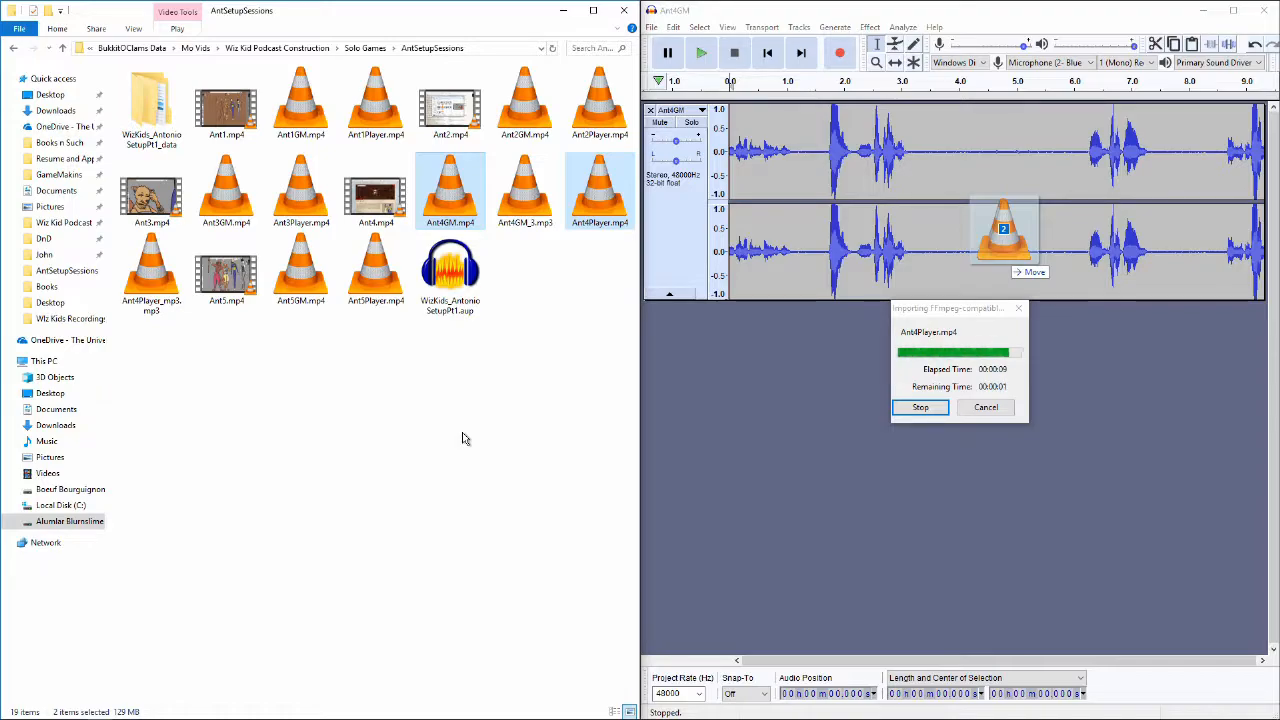
- Import Ant5GM.mp4 and Ant5Player.mp4 together as additional tracks below the Ant4 tracks
{"action": "left_click", "coordinate": [303, 285]}
{"action": "left_click", "coordinate": [380, 302], "text": "ctrl"}
{"action": "left_click_drag", "start_coordinate": [380, 302], "coordinate": [1068, 612]}
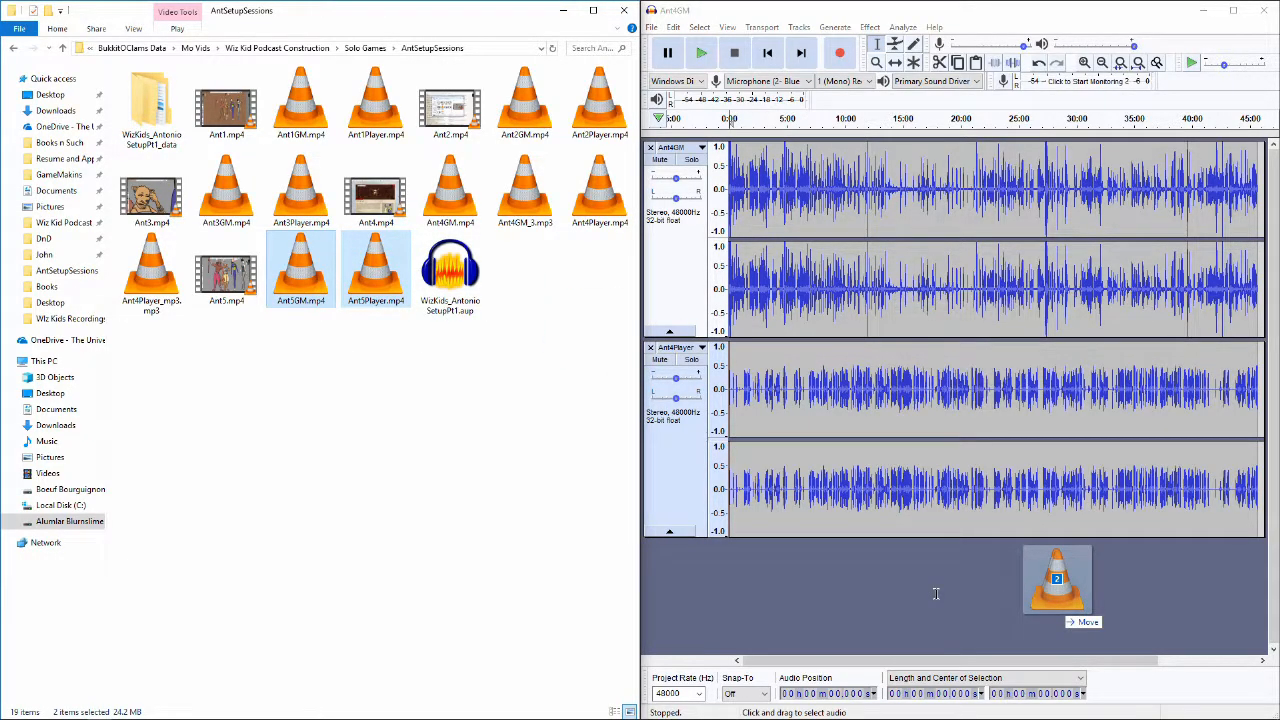
{"action": "left_click_drag", "start_coordinate": [936, 594], "coordinate": [936, 594]}
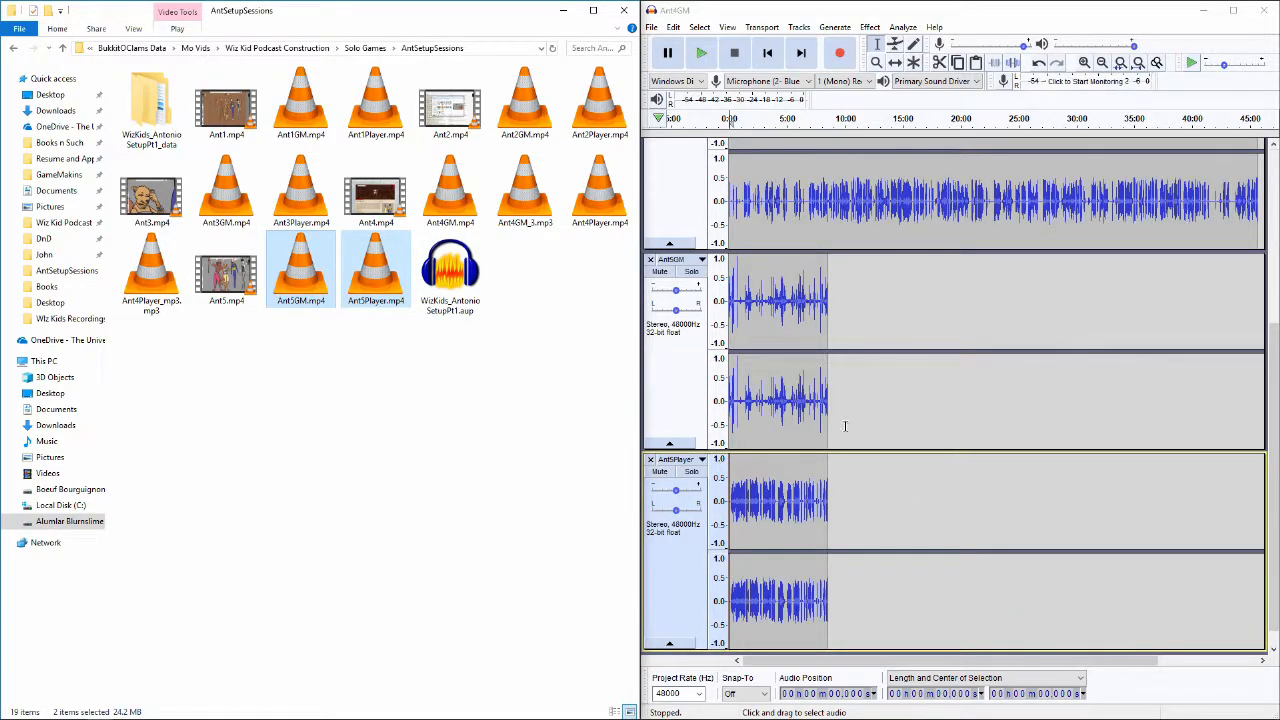
- Maximize the Audacity window to show the imported tracks at full screen size
{"action": "key", "text": "ctrl+3"}
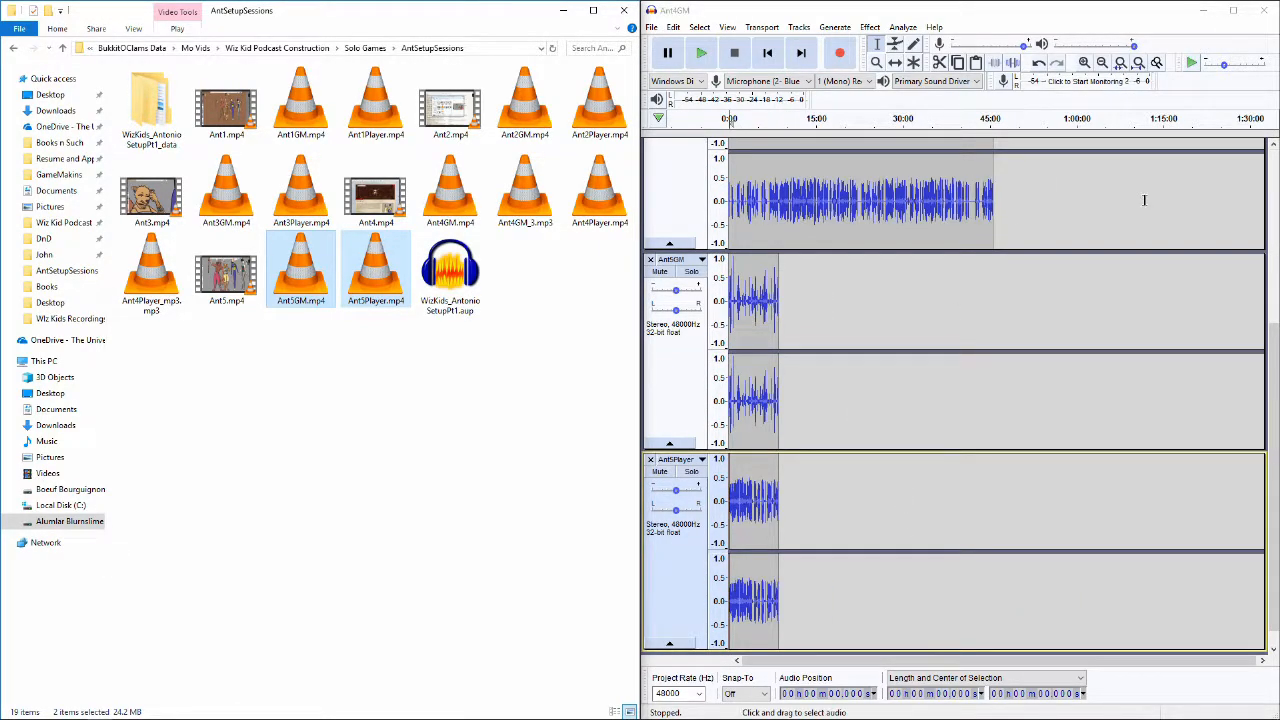
{"action": "key", "text": "super+Up"}
{"action": "scroll", "coordinate": [397, 374], "scroll_direction": "up", "scroll_amount": 5}
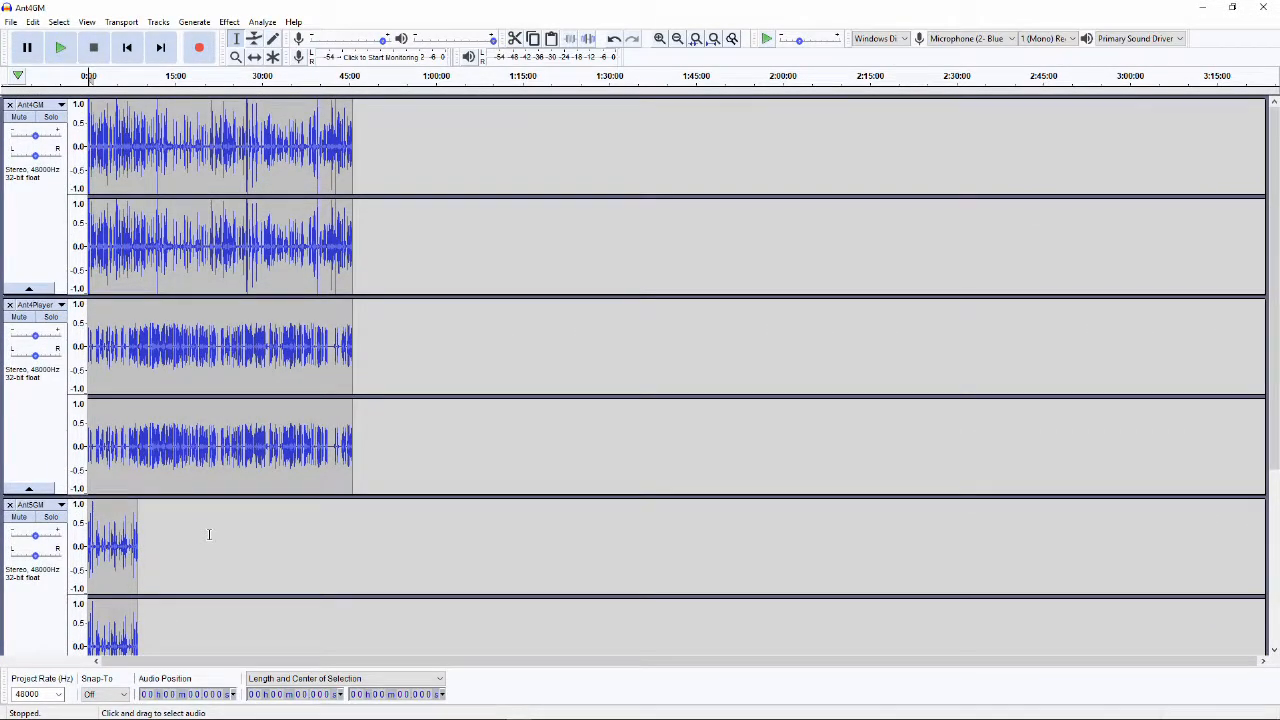
- Examine the waveforms and lengths of the four imported tracks along the timeline
{"action": "left_click", "coordinate": [318, 604]}
{"action": "scroll", "coordinate": [366, 526], "scroll_direction": "up", "scroll_amount": 2}
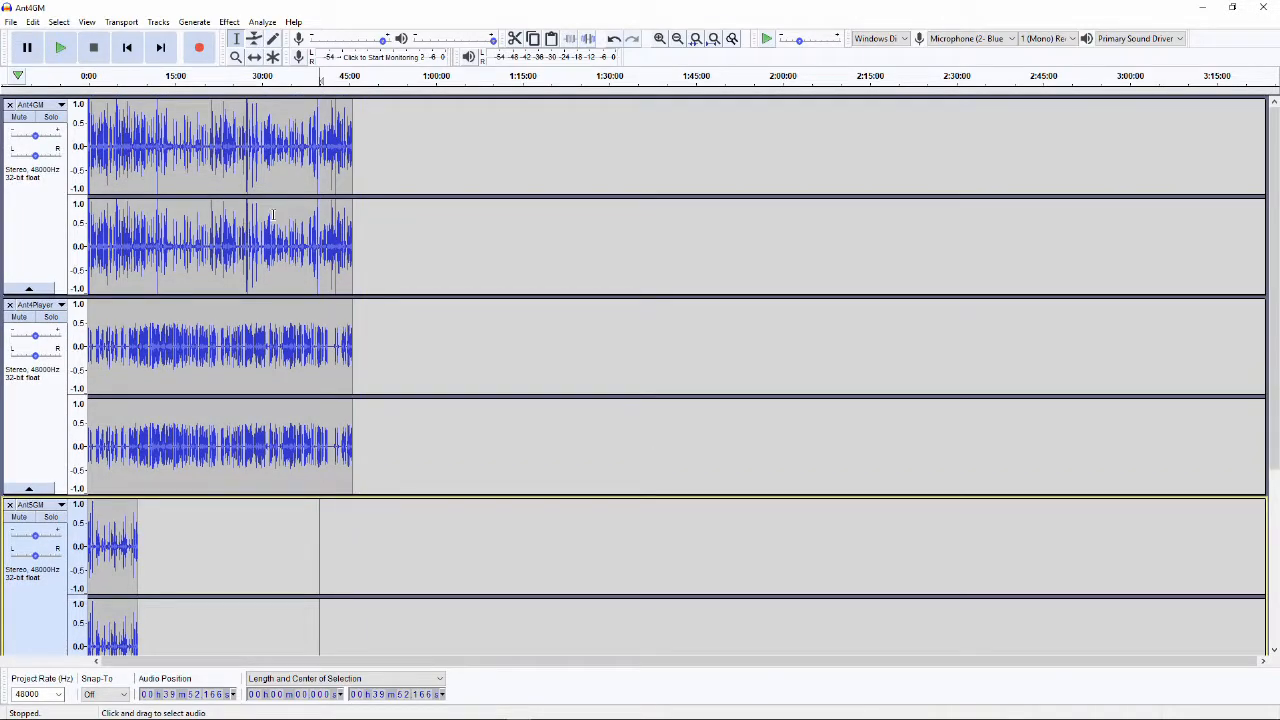
{"action": "scroll", "coordinate": [79, 149], "scroll_direction": "up", "scroll_amount": 1}
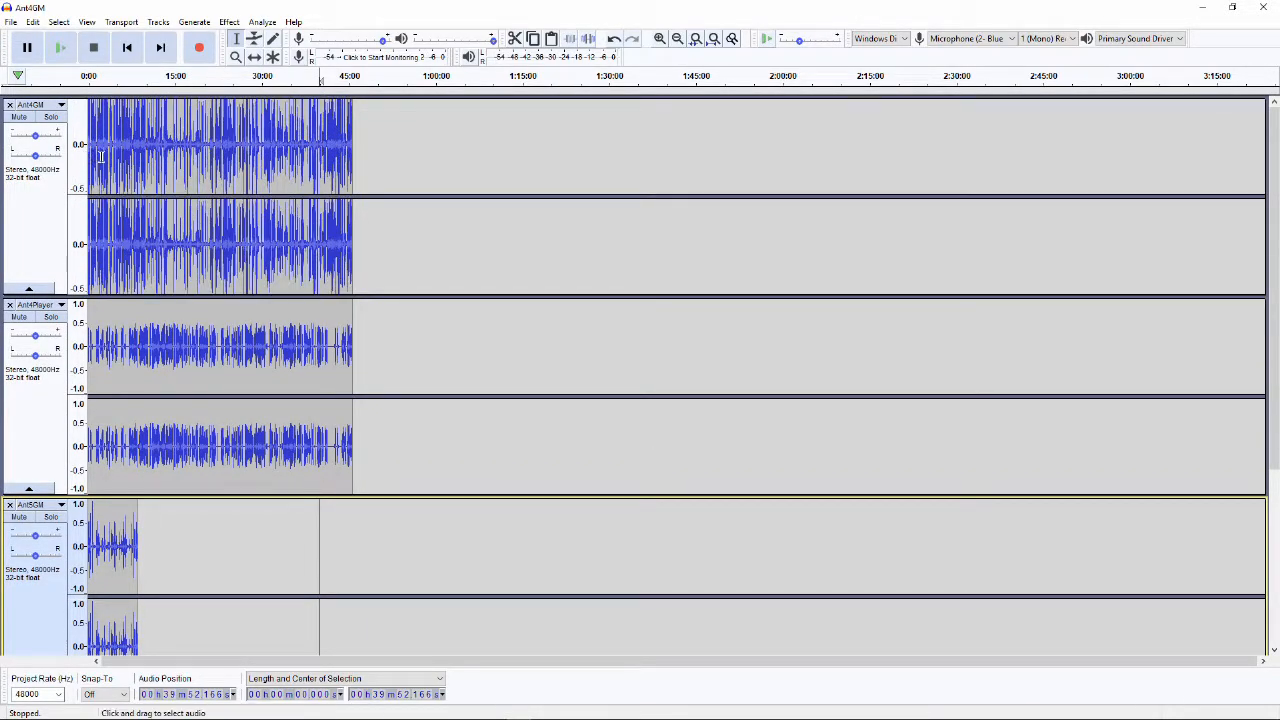
{"action": "scroll", "coordinate": [149, 163], "scroll_direction": "down", "scroll_amount": 1}
{"action": "scroll", "coordinate": [82, 168], "scroll_direction": "down", "scroll_amount": 1}
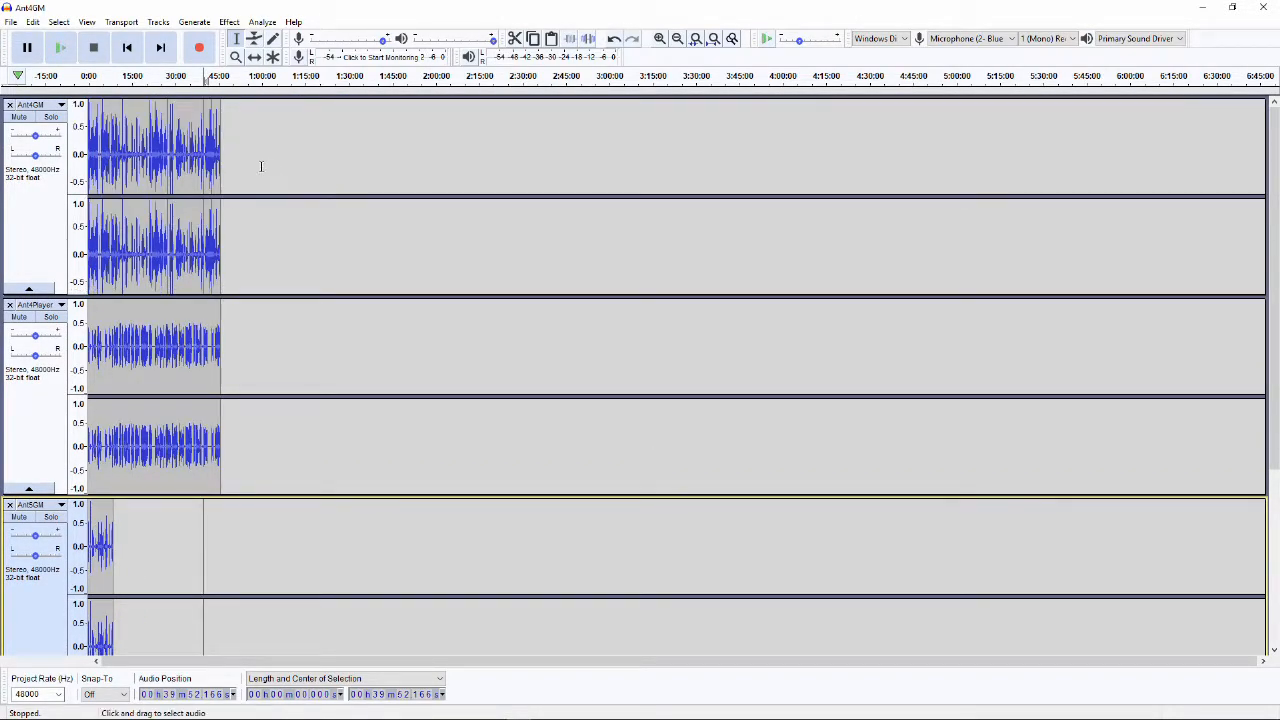
{"action": "scroll", "coordinate": [258, 164], "scroll_direction": "up", "scroll_amount": 1}
{"action": "scroll", "coordinate": [250, 168], "scroll_direction": "up", "scroll_amount": 1}
{"action": "left_click_drag", "start_coordinate": [485, 661], "coordinate": [103, 637]}
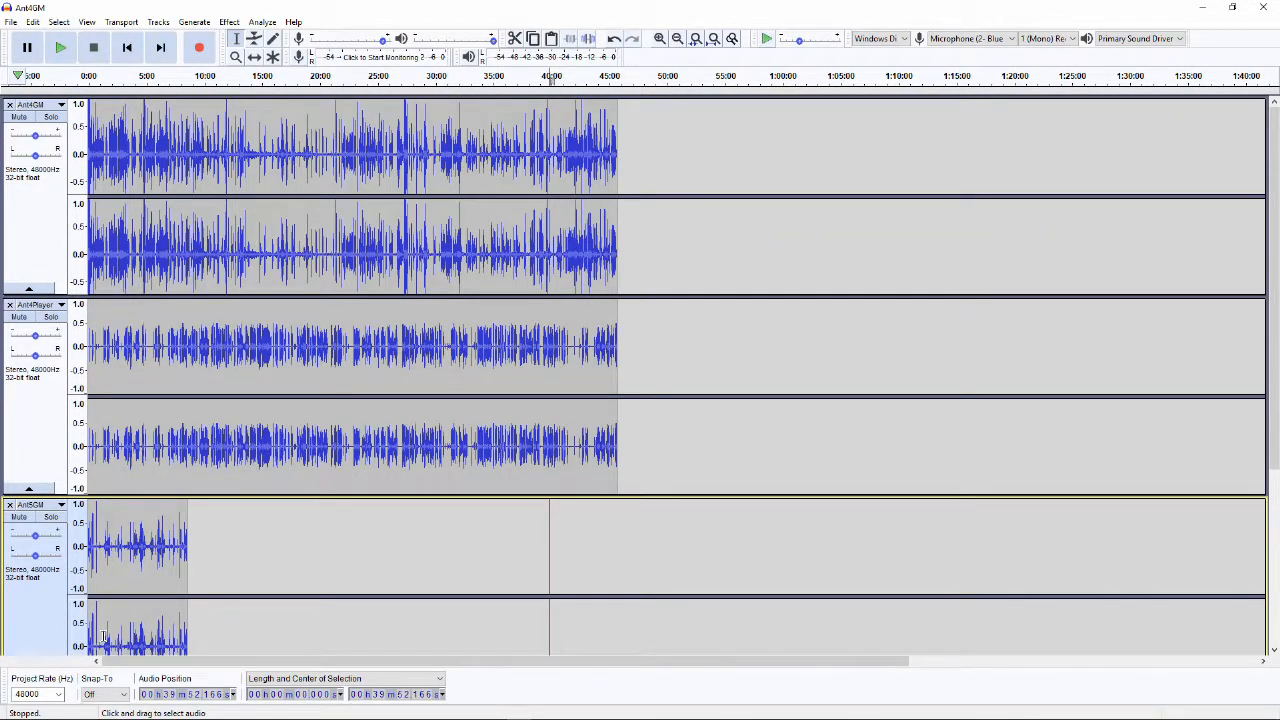
{"action": "scroll", "coordinate": [260, 409], "scroll_direction": "down", "scroll_amount": 5}
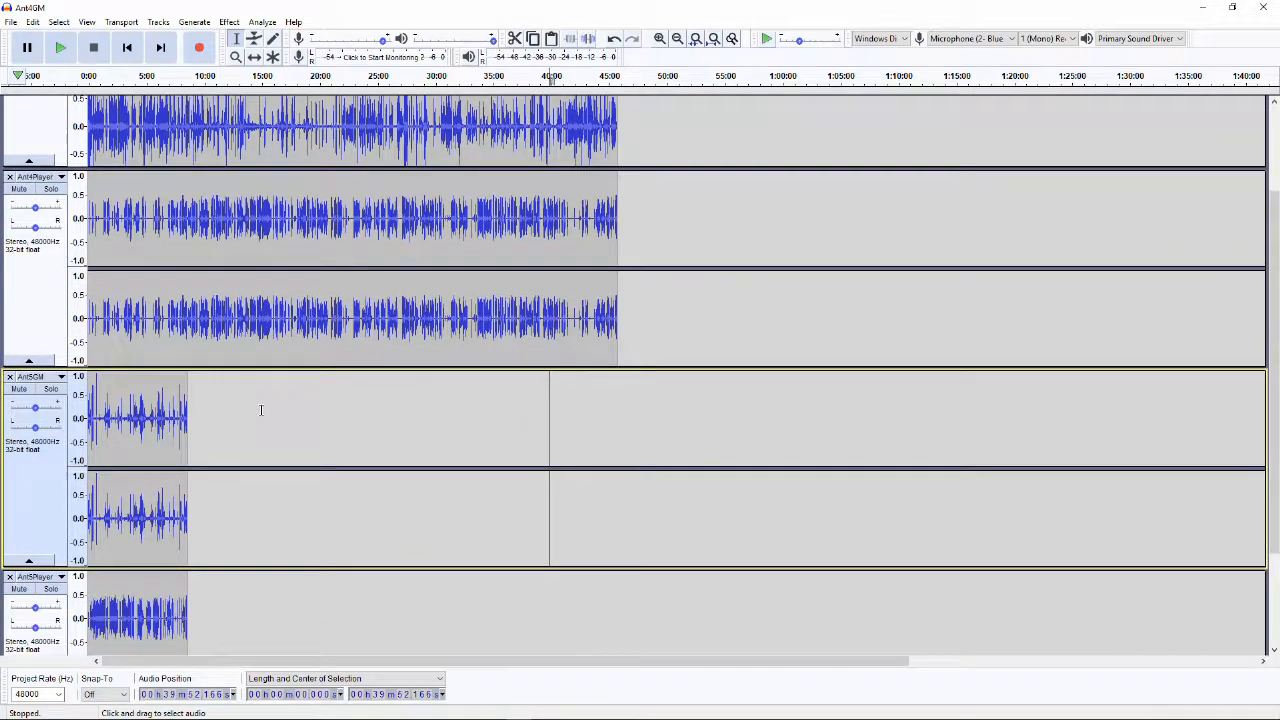
{"action": "scroll", "coordinate": [247, 424], "scroll_direction": "up", "scroll_amount": 5}
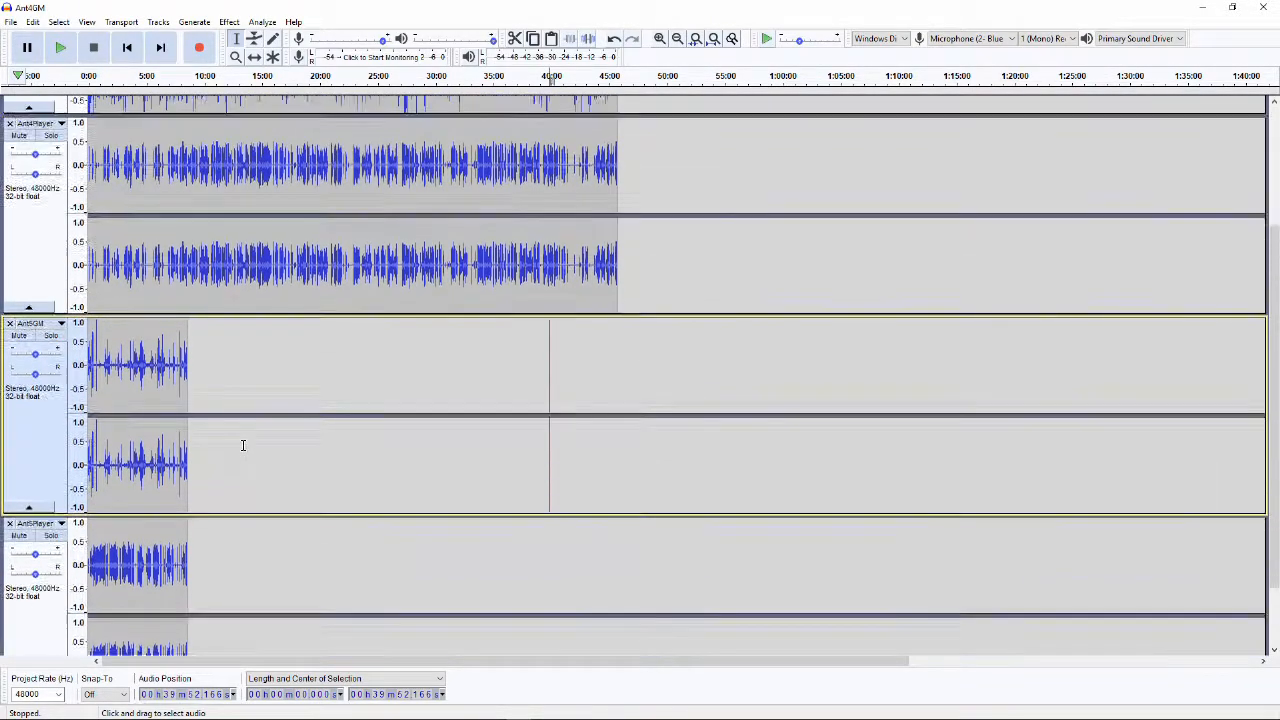
- Mix all four stereo tracks down to mono and clear the selection
{"action": "left_click", "coordinate": [45, 220]}
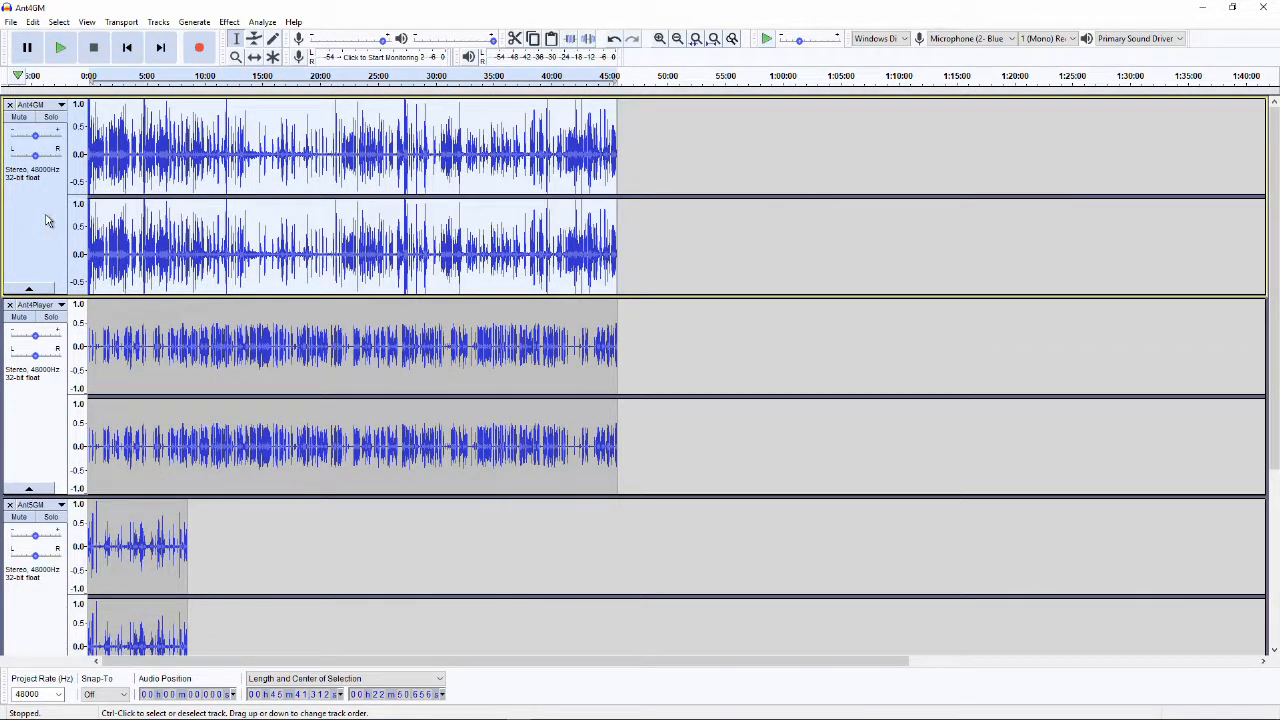
{"action": "left_click", "coordinate": [43, 430], "text": "ctrl"}
{"action": "left_click", "coordinate": [46, 230]}
{"action": "scroll", "coordinate": [110, 392], "scroll_direction": "down", "scroll_amount": 3}
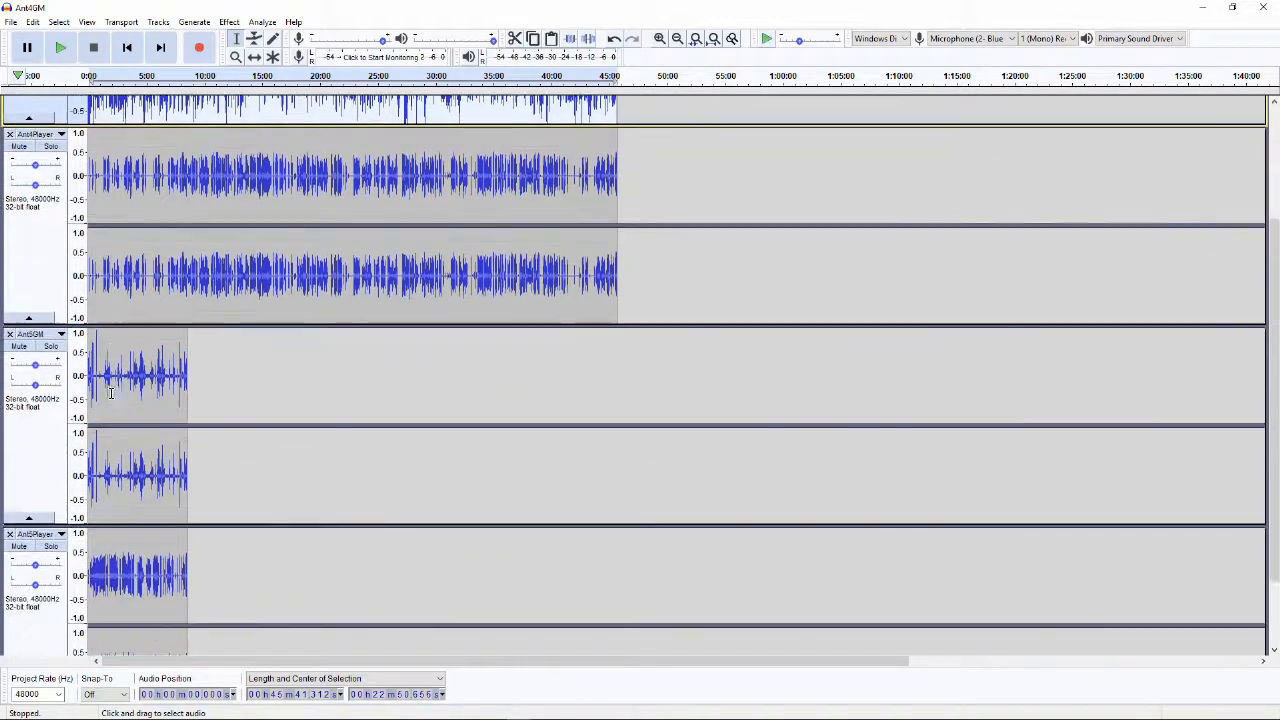
{"action": "key", "text": "ctrl+a"}
{"action": "scroll", "coordinate": [74, 480], "scroll_direction": "down", "scroll_amount": 2}
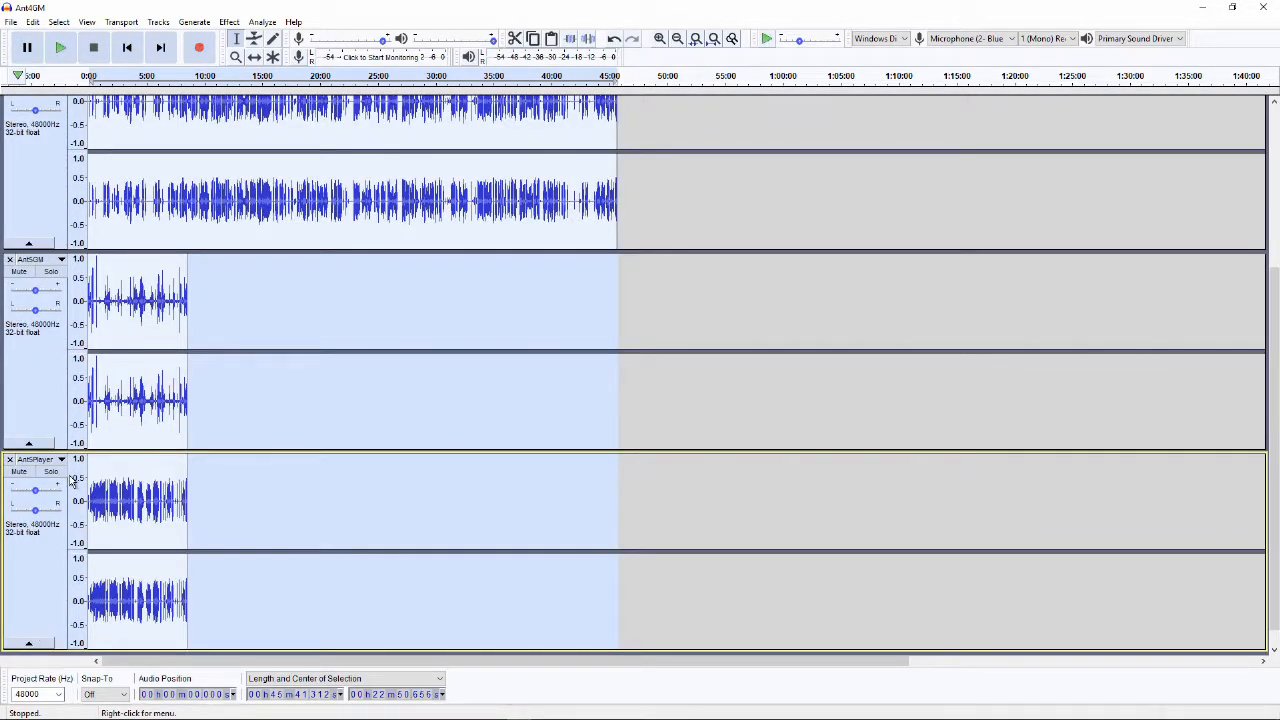
{"action": "scroll", "coordinate": [583, 509], "scroll_direction": "up", "scroll_amount": 4}
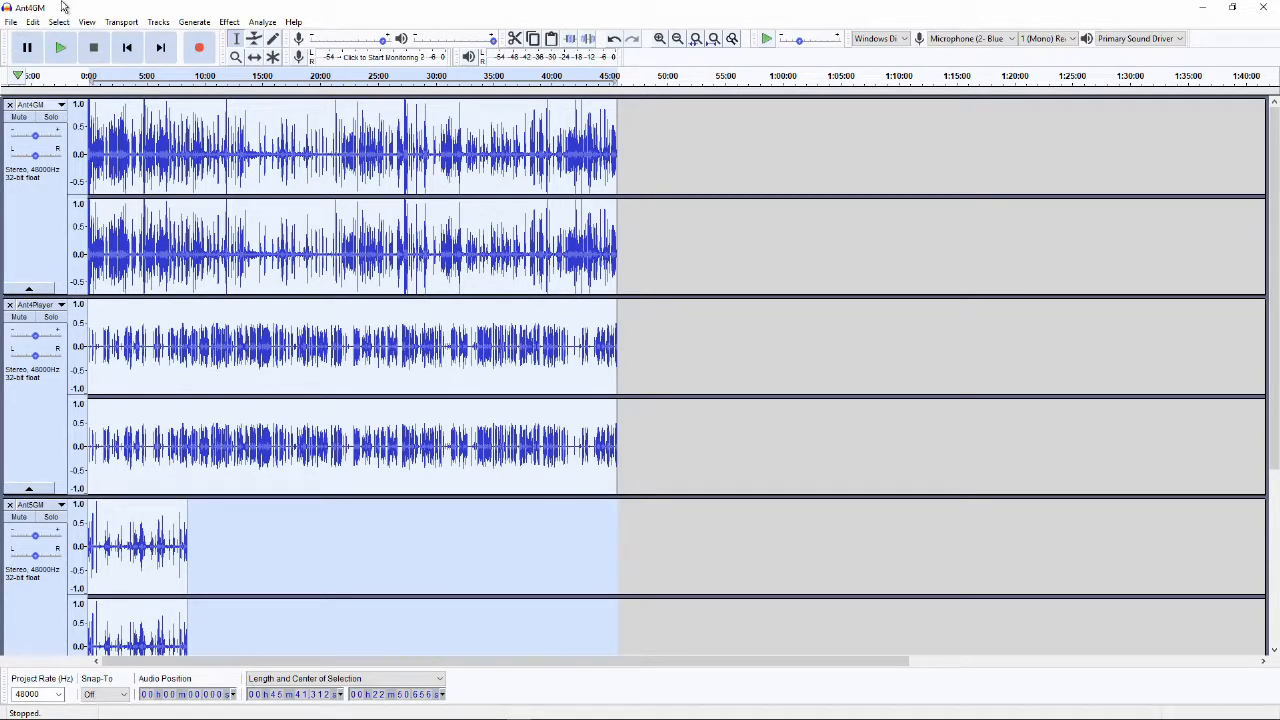
{"action": "left_click", "coordinate": [155, 22]}
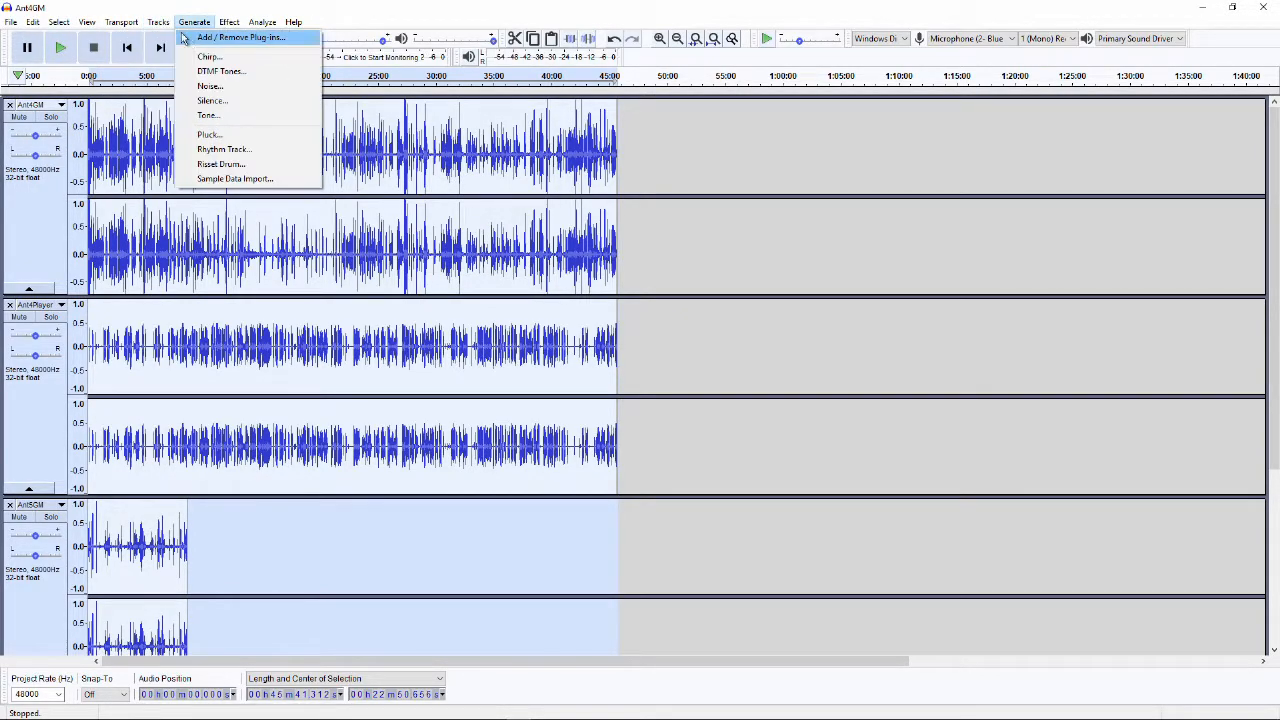
{"action": "mouse_move", "coordinate": [172, 57]}
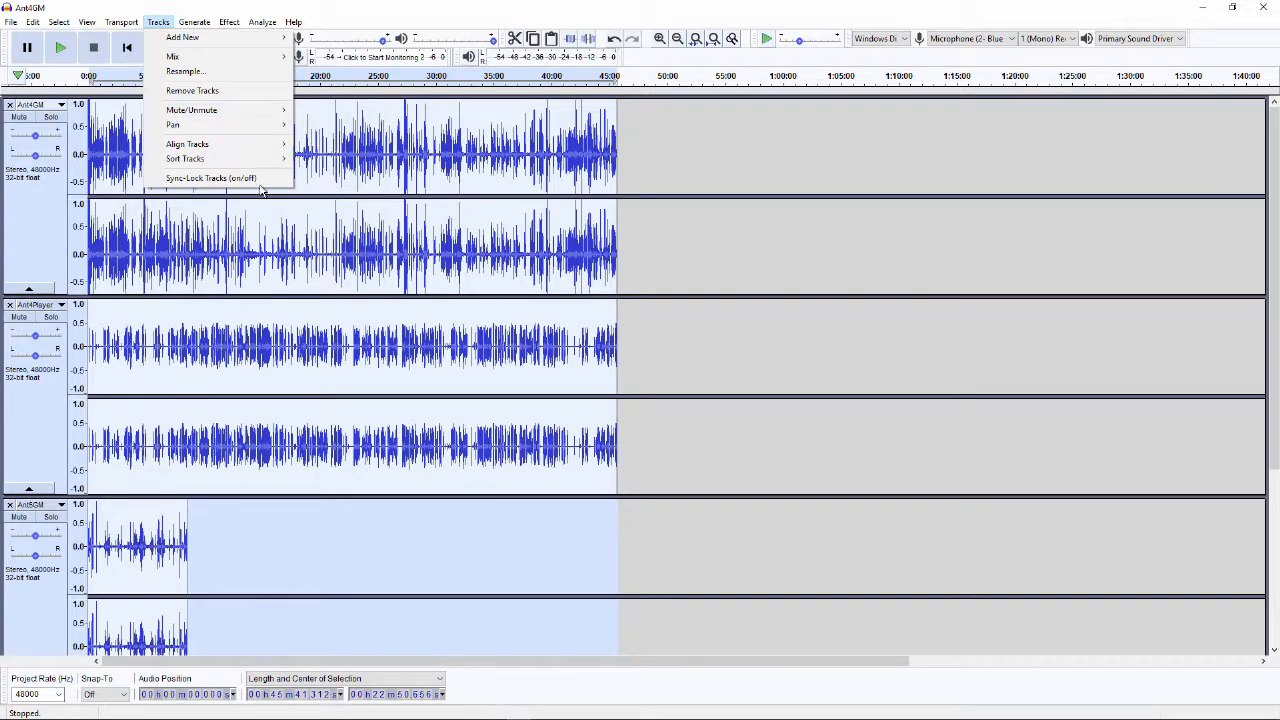
{"action": "mouse_move", "coordinate": [256, 62]}
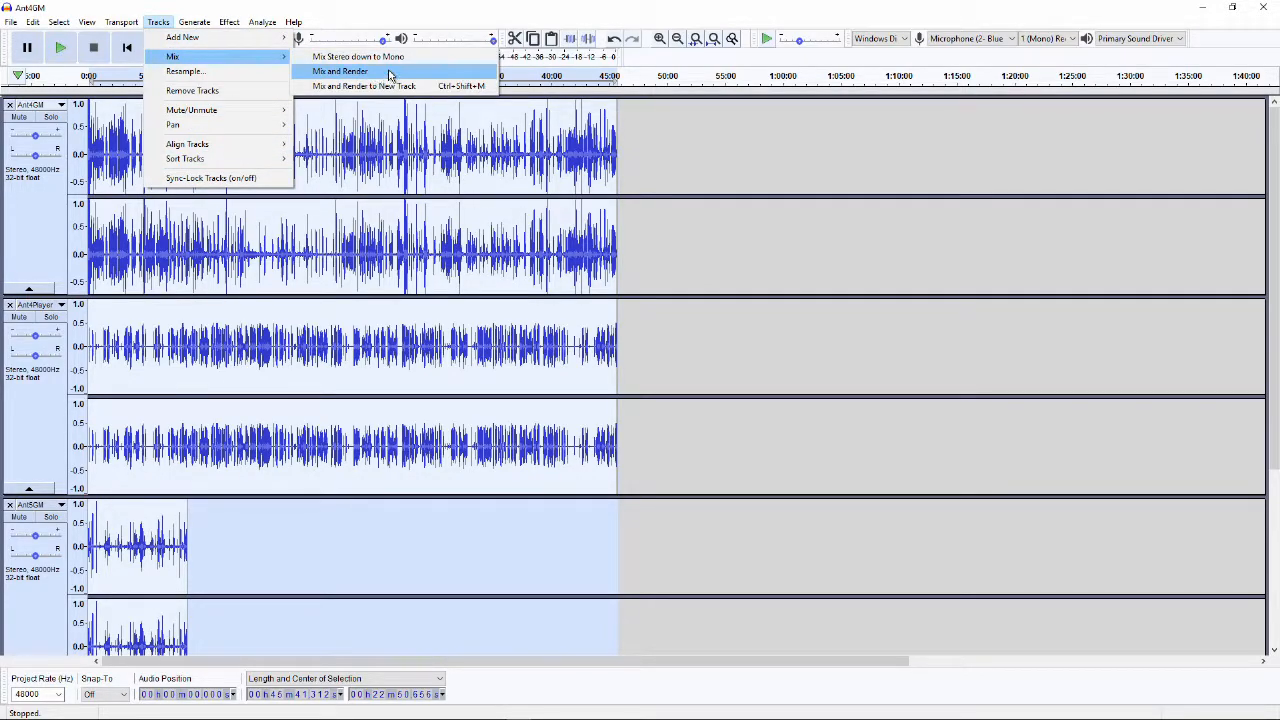
{"action": "left_click", "coordinate": [406, 64]}
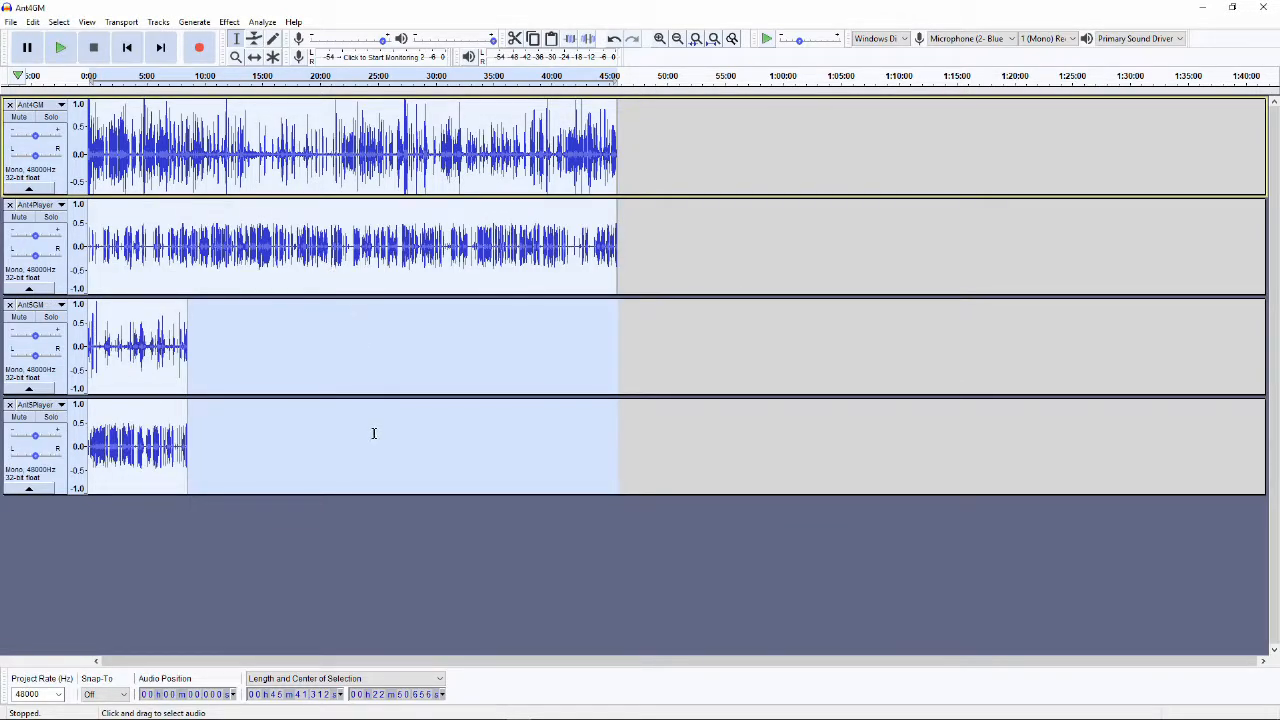
{"action": "left_click", "coordinate": [383, 546]}
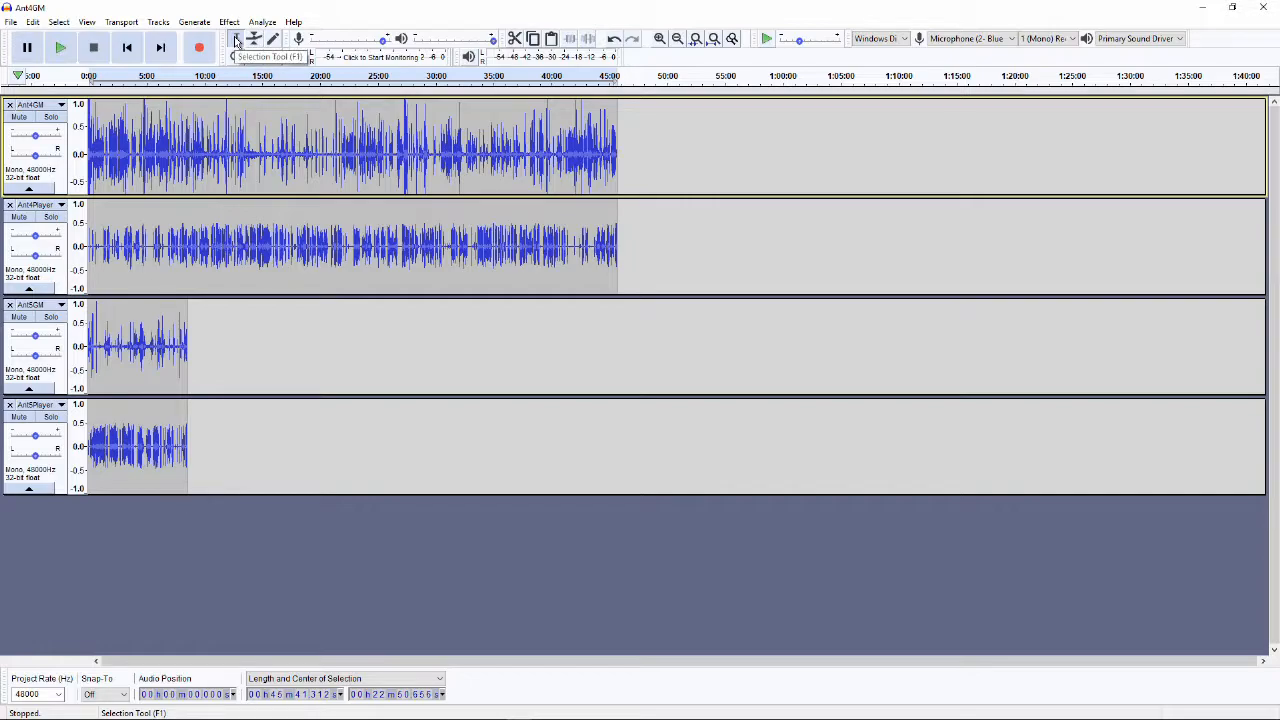
- Try selecting a range from about 14 to 25.5 minutes across Ant4GM and Ant4Player, and briefly play from about 20 minutes
{"action": "left_click_drag", "start_coordinate": [250, 150], "coordinate": [383, 260]}
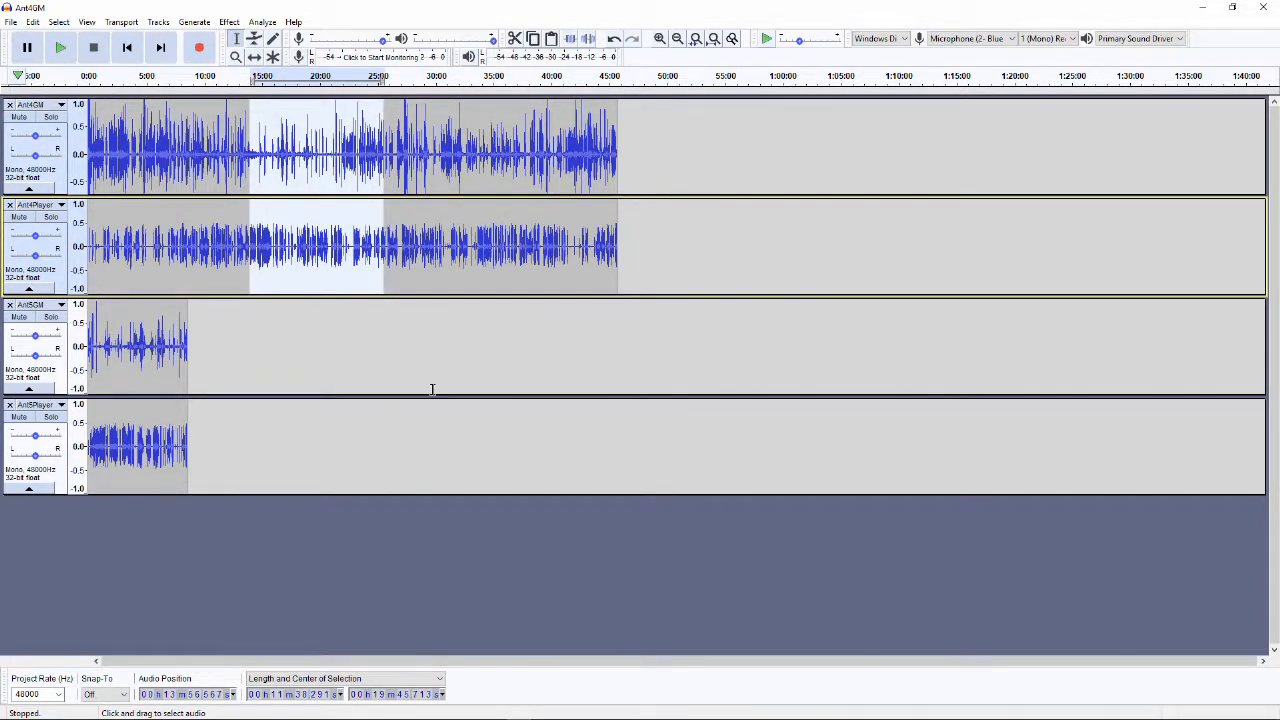
{"action": "left_click", "coordinate": [410, 362]}
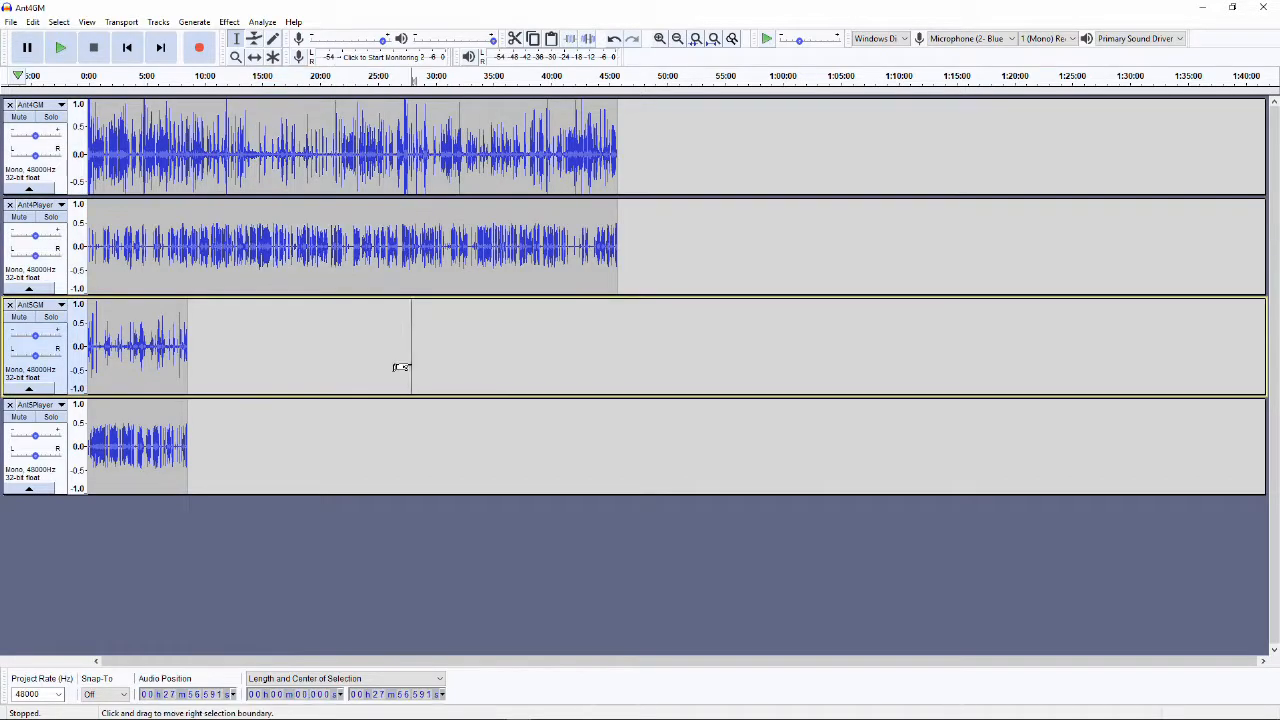
{"action": "left_click", "coordinate": [318, 76]}
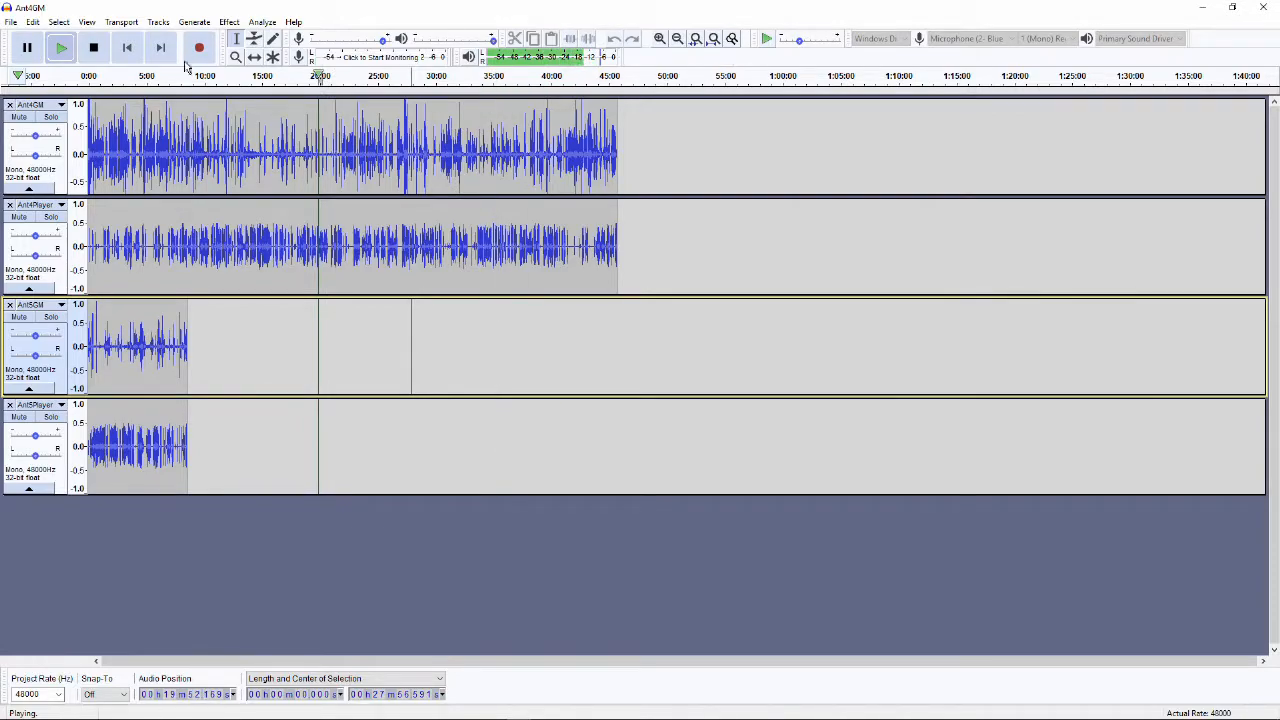
{"action": "left_click", "coordinate": [94, 48]}
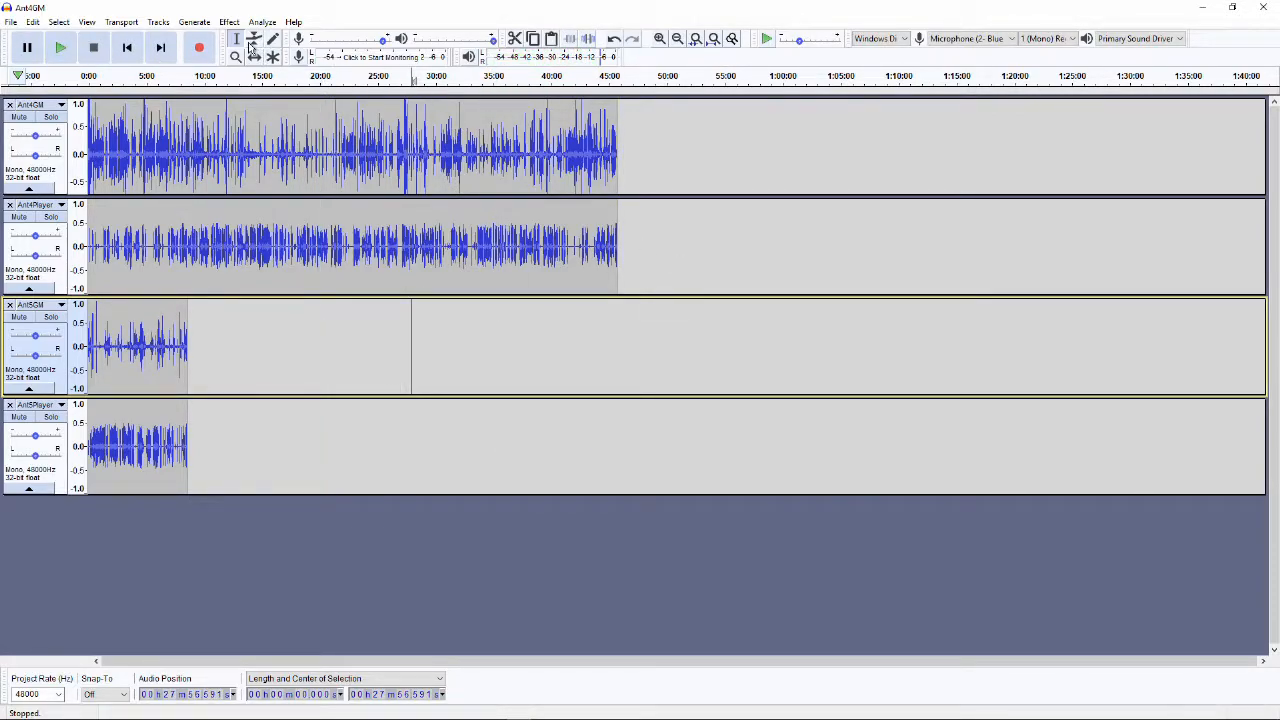
- Try the Multi-Tool by selecting a range from about 5 to 24 minutes across Ant5GM and Ant5Player
{"action": "left_click", "coordinate": [271, 60]}
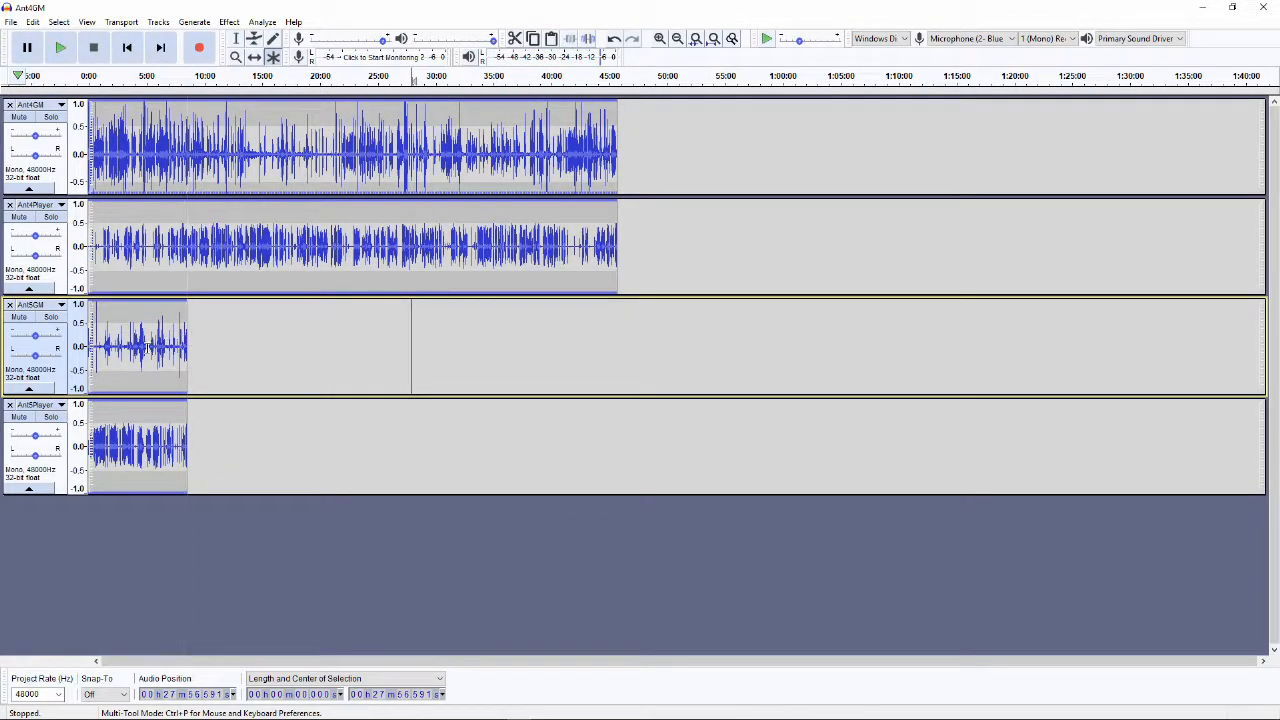
{"action": "left_click_drag", "start_coordinate": [146, 347], "coordinate": [365, 492]}
{"action": "left_click", "coordinate": [546, 551]}
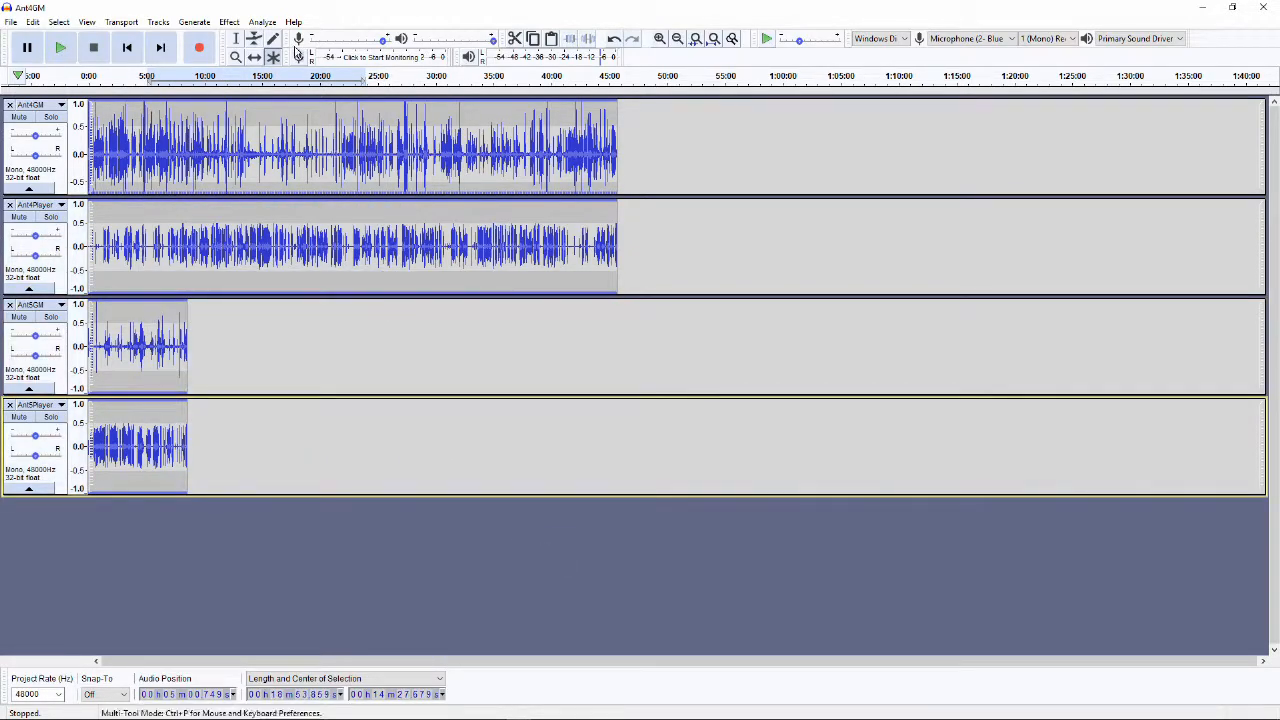
- With the Time Shift Tool, move the Ant5GM clip to the end of Ant4GM and the Ant5Player clip to the end of Ant4Player
{"action": "left_click", "coordinate": [256, 57]}
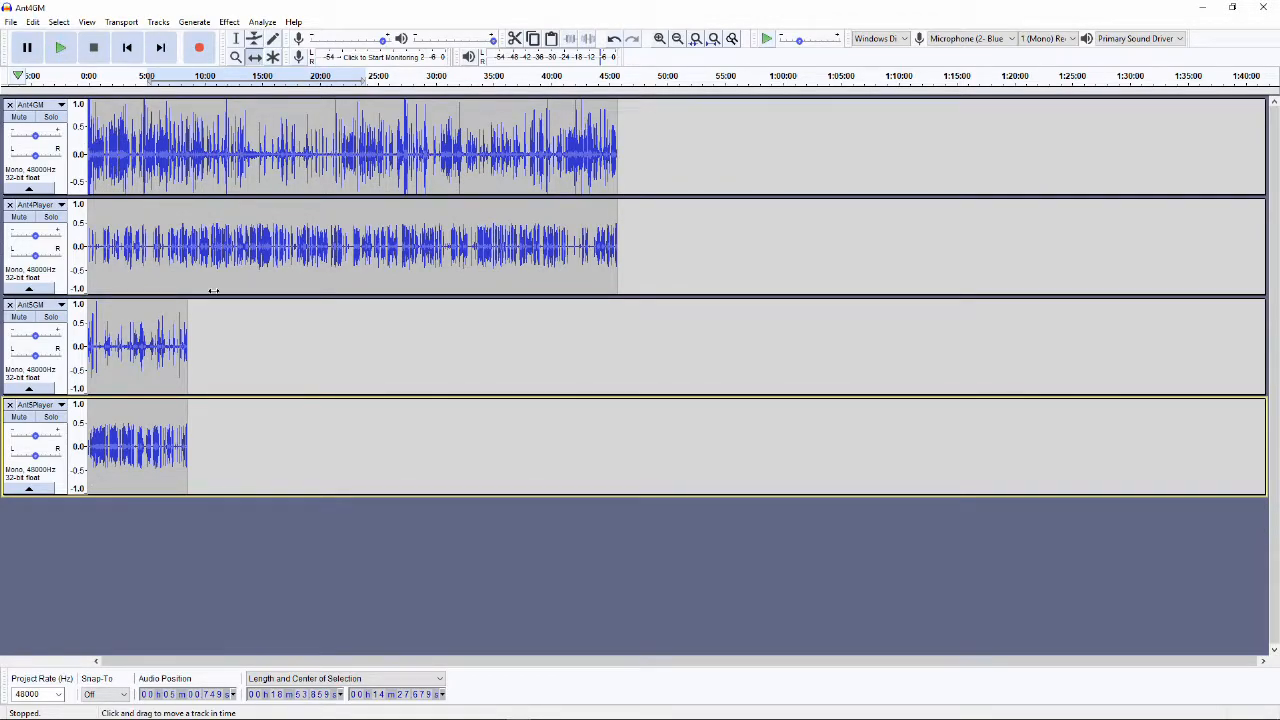
{"action": "left_click_drag", "start_coordinate": [148, 342], "coordinate": [669, 140]}
{"action": "left_click_drag", "start_coordinate": [134, 450], "coordinate": [502, 345]}
{"action": "left_click_drag", "start_coordinate": [484, 254], "coordinate": [677, 228]}
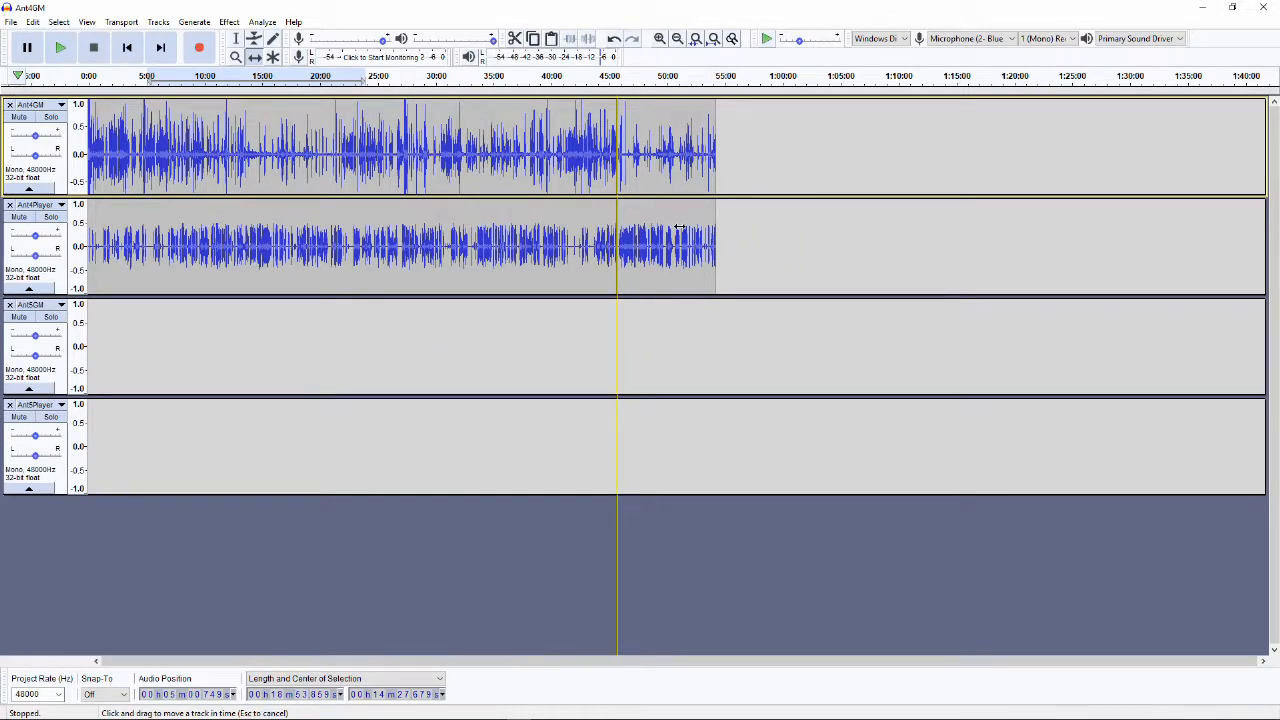
{"action": "left_click_drag", "start_coordinate": [677, 228], "coordinate": [677, 228]}
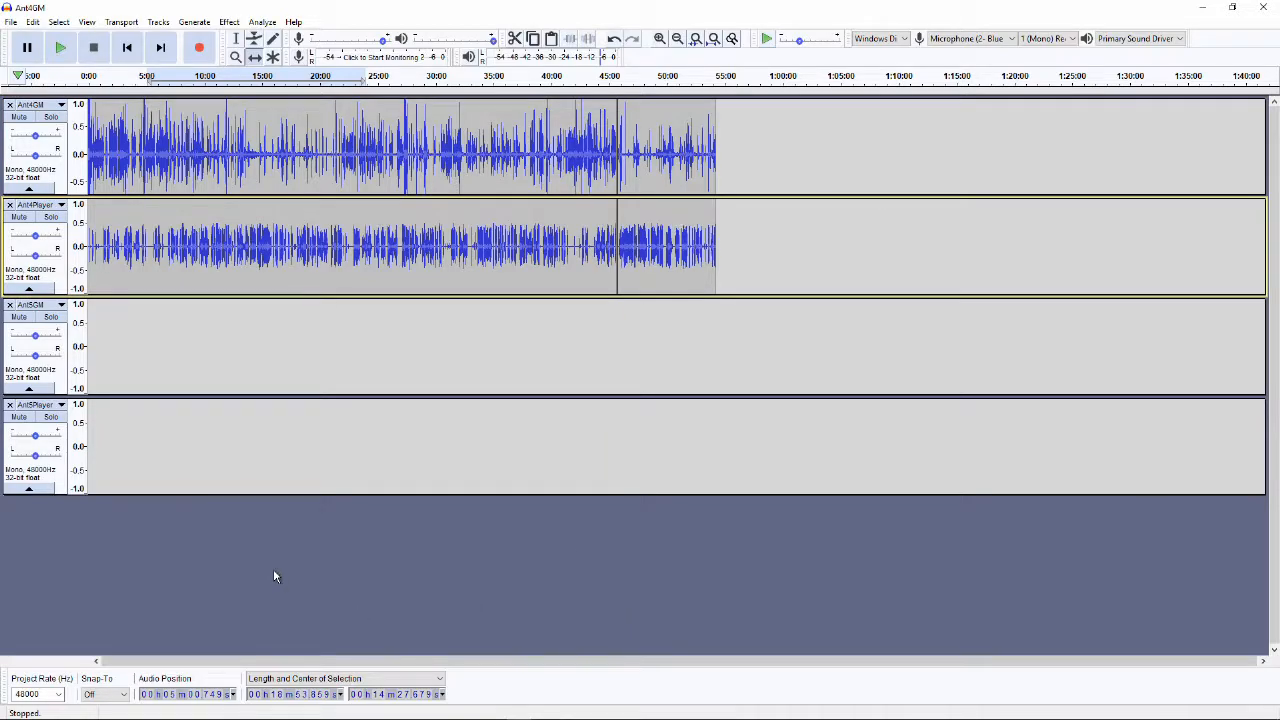
- Delete the emptied Ant5GM and Ant5Player tracks, and increase the height of the Ant4GM and Ant4Player tracks
{"action": "left_click", "coordinate": [9, 305]}
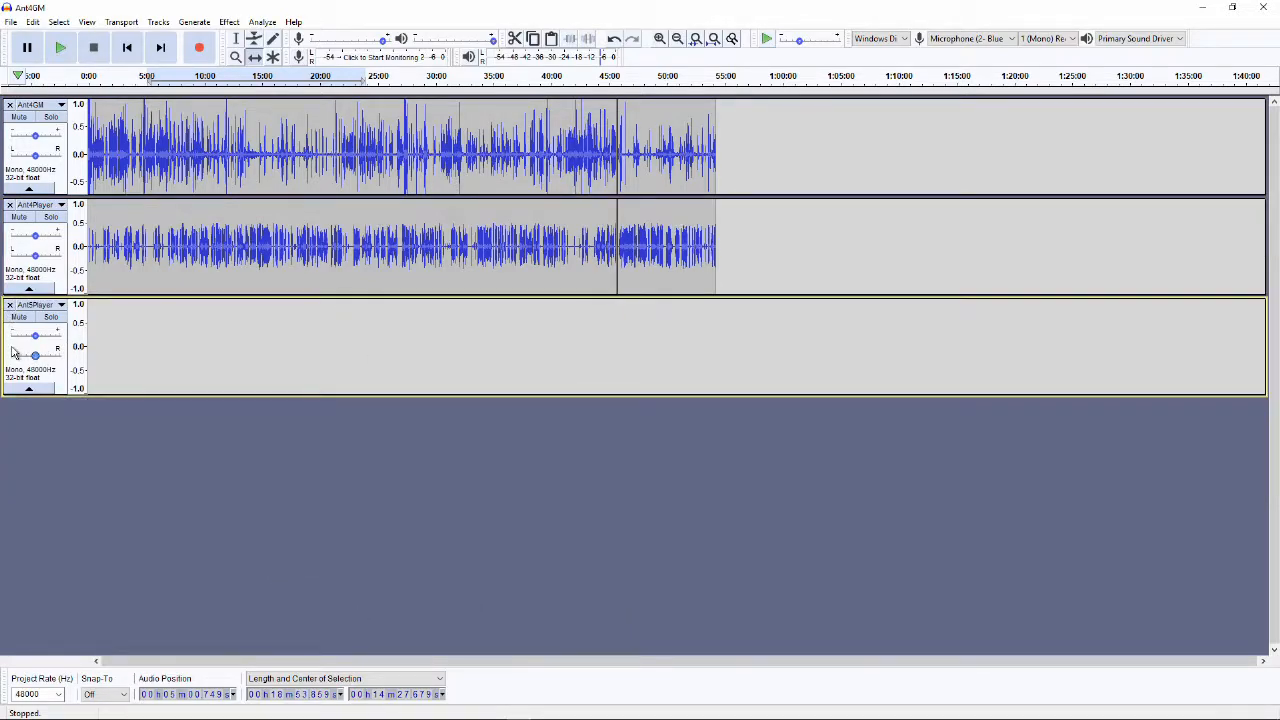
{"action": "left_click", "coordinate": [9, 305]}
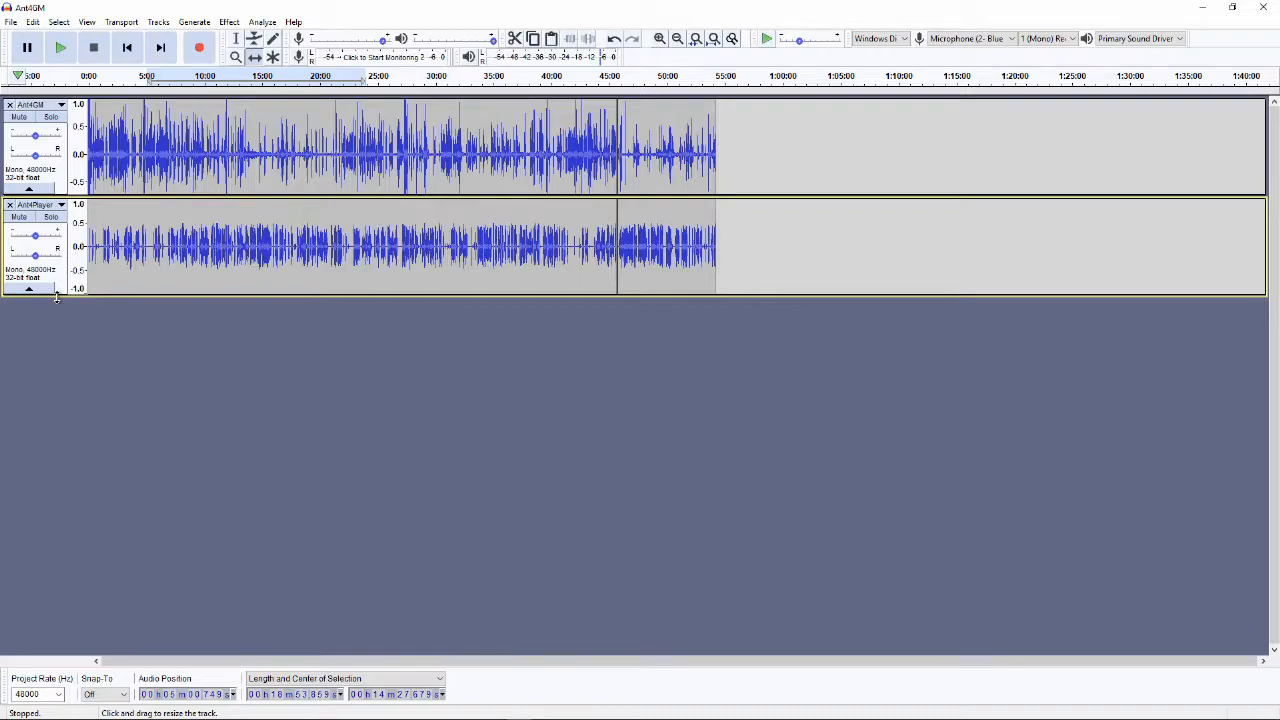
{"action": "left_click_drag", "start_coordinate": [57, 296], "coordinate": [68, 386]}
{"action": "left_click_drag", "start_coordinate": [80, 194], "coordinate": [88, 285]}
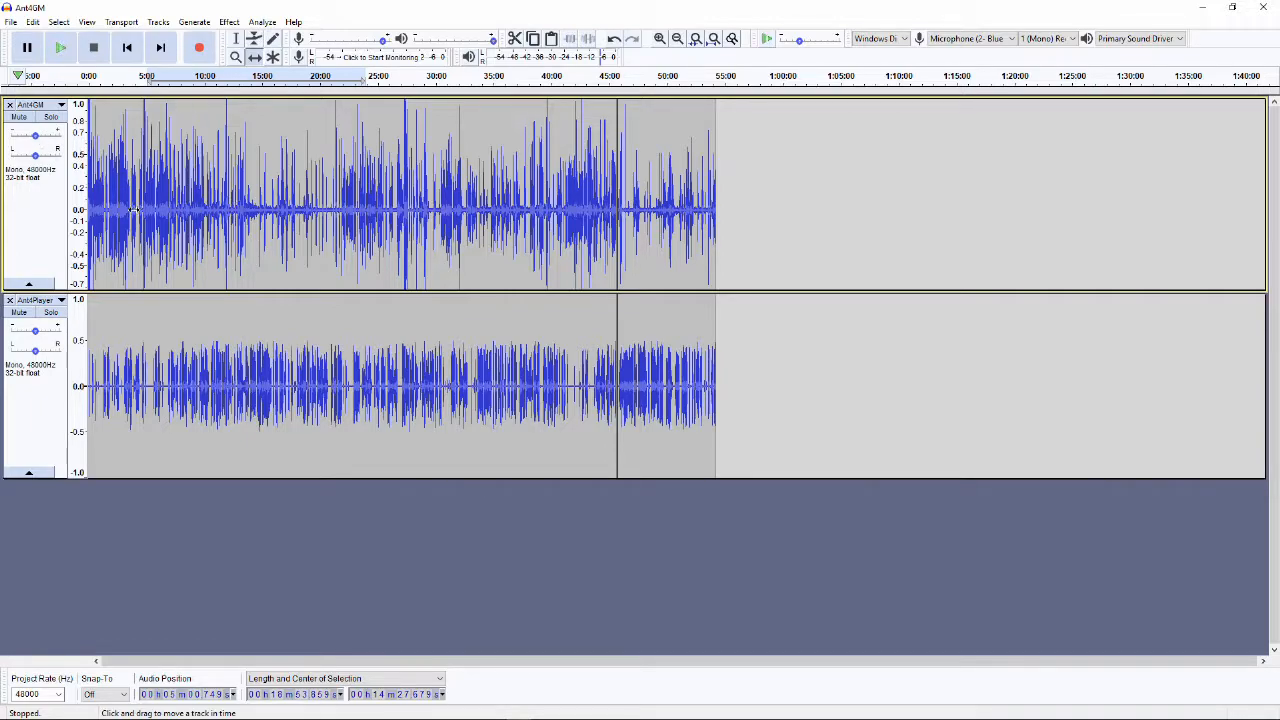
{"action": "scroll", "coordinate": [135, 210], "scroll_direction": "down", "scroll_amount": 1}
{"action": "scroll", "coordinate": [134, 210], "scroll_direction": "up", "scroll_amount": 1}
{"action": "left_click", "coordinate": [35, 250]}
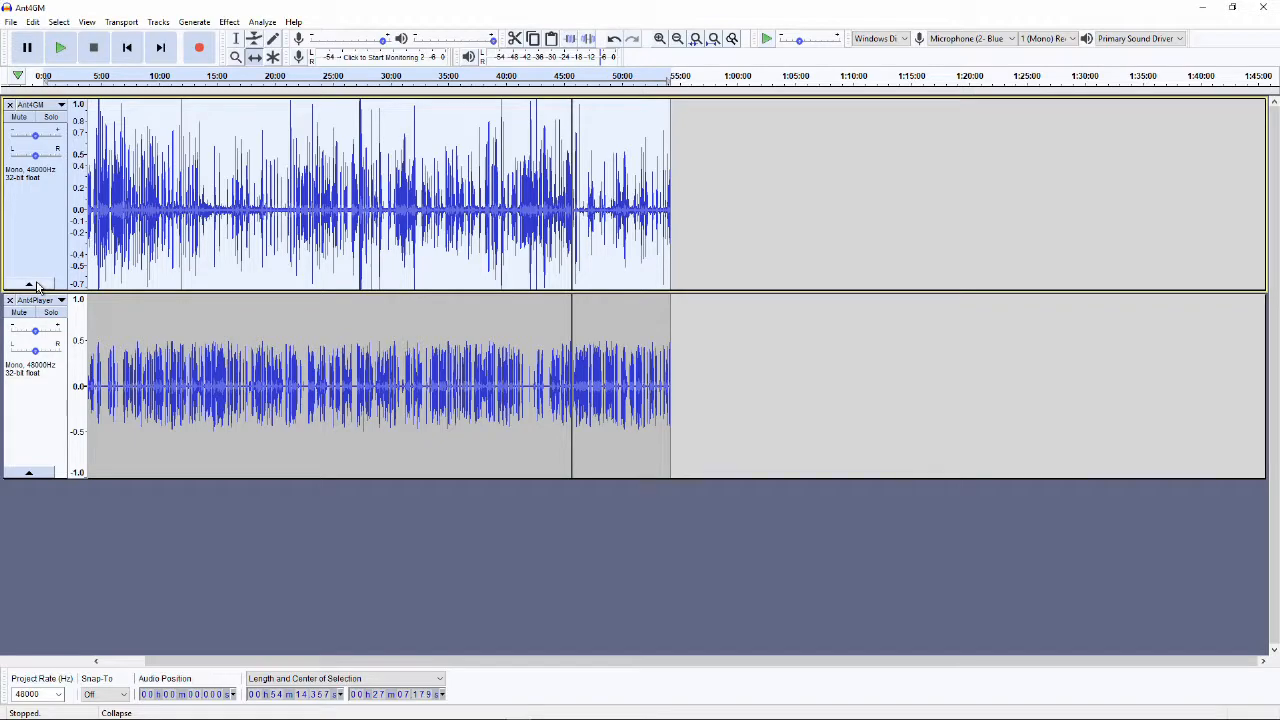
{"action": "left_click", "coordinate": [36, 284]}
{"action": "left_click", "coordinate": [43, 120]}
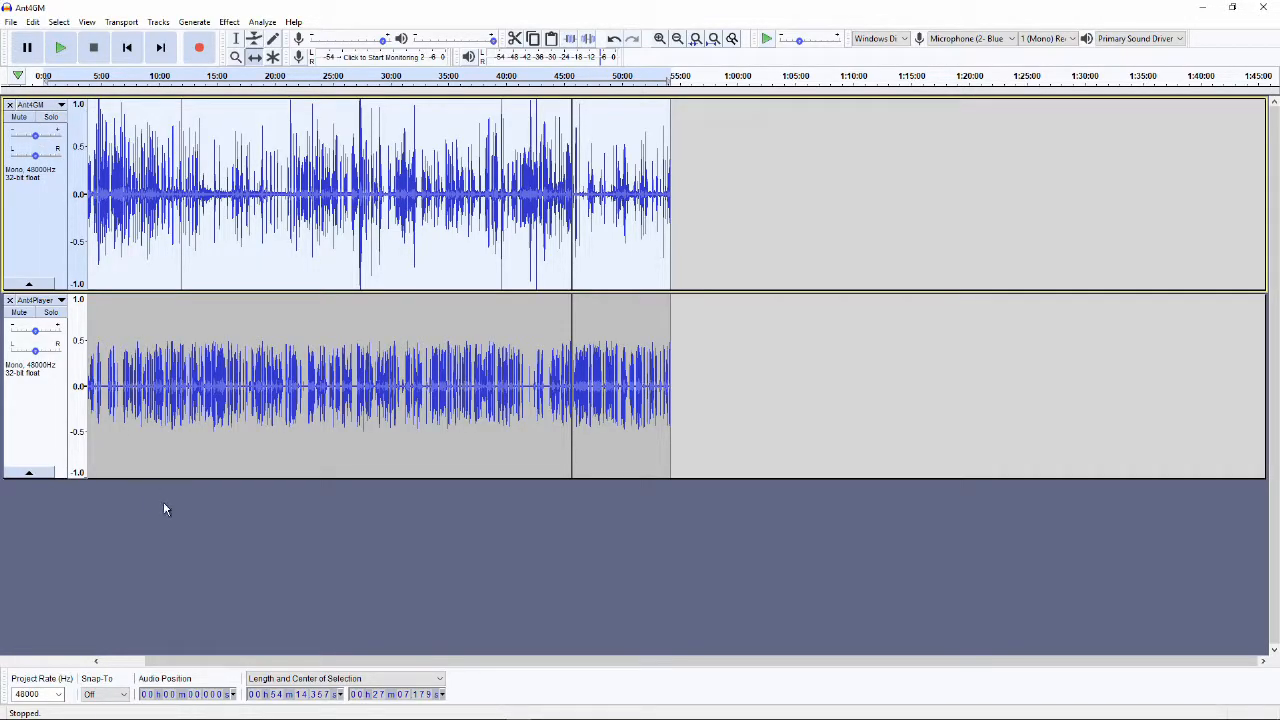
{"action": "left_click", "coordinate": [181, 520]}
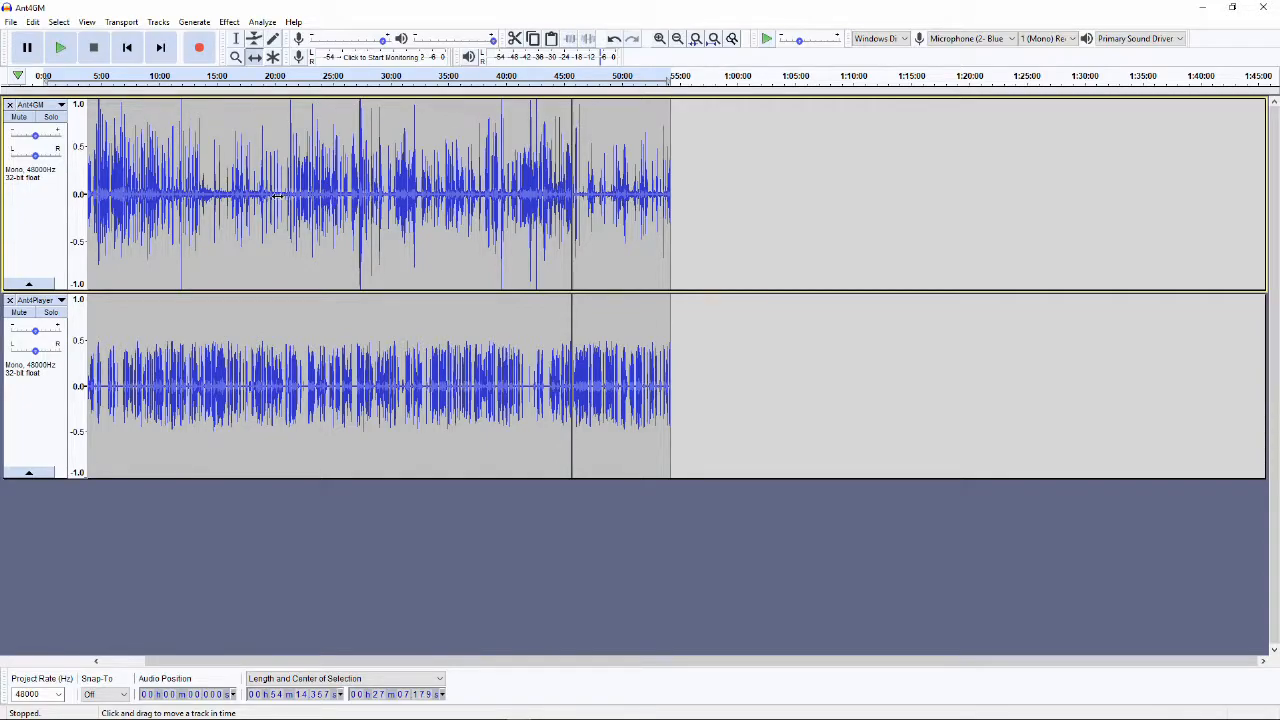
- Compress the whole Ant4GM track with threshold -12 dB, noise floor -40 dB, ratio 3.5:1, attack 0.30 secs, release 1.0 secs and make-up gain for 0 dB
{"action": "scroll", "coordinate": [272, 196], "scroll_direction": "up", "scroll_amount": 2, "text": "ctrl"}
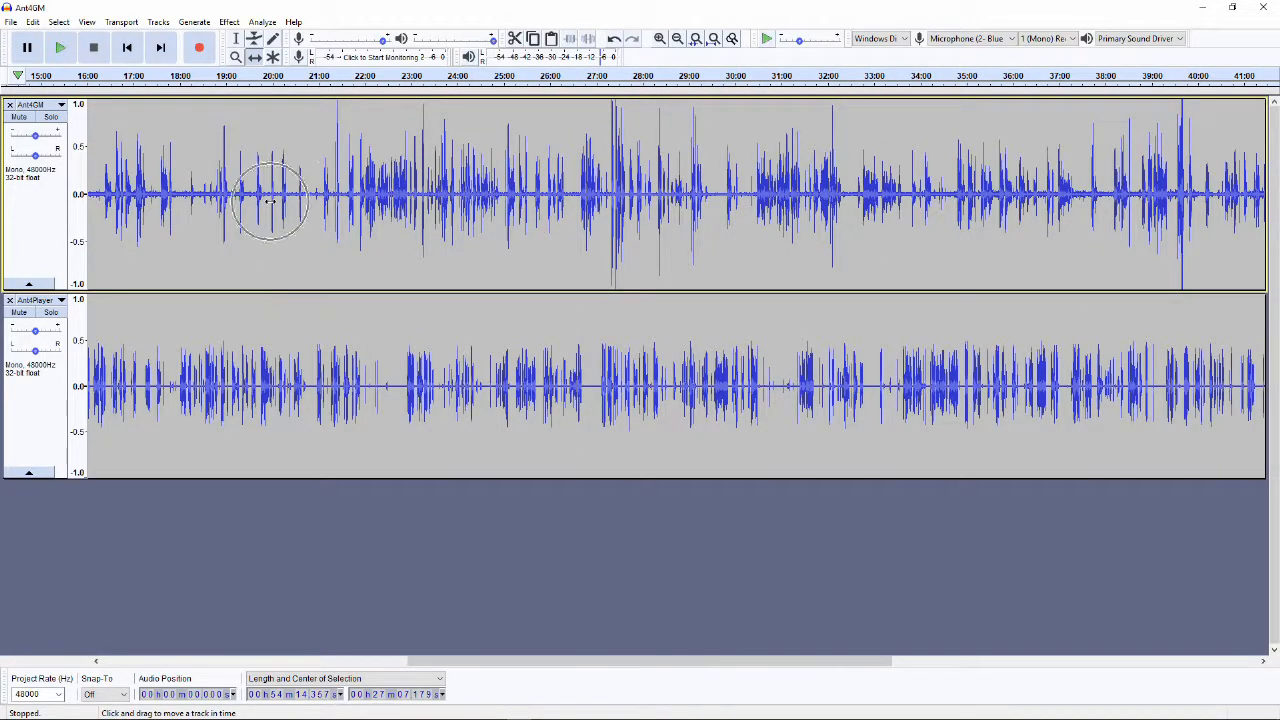
{"action": "left_click_drag", "start_coordinate": [425, 662], "coordinate": [114, 653]}
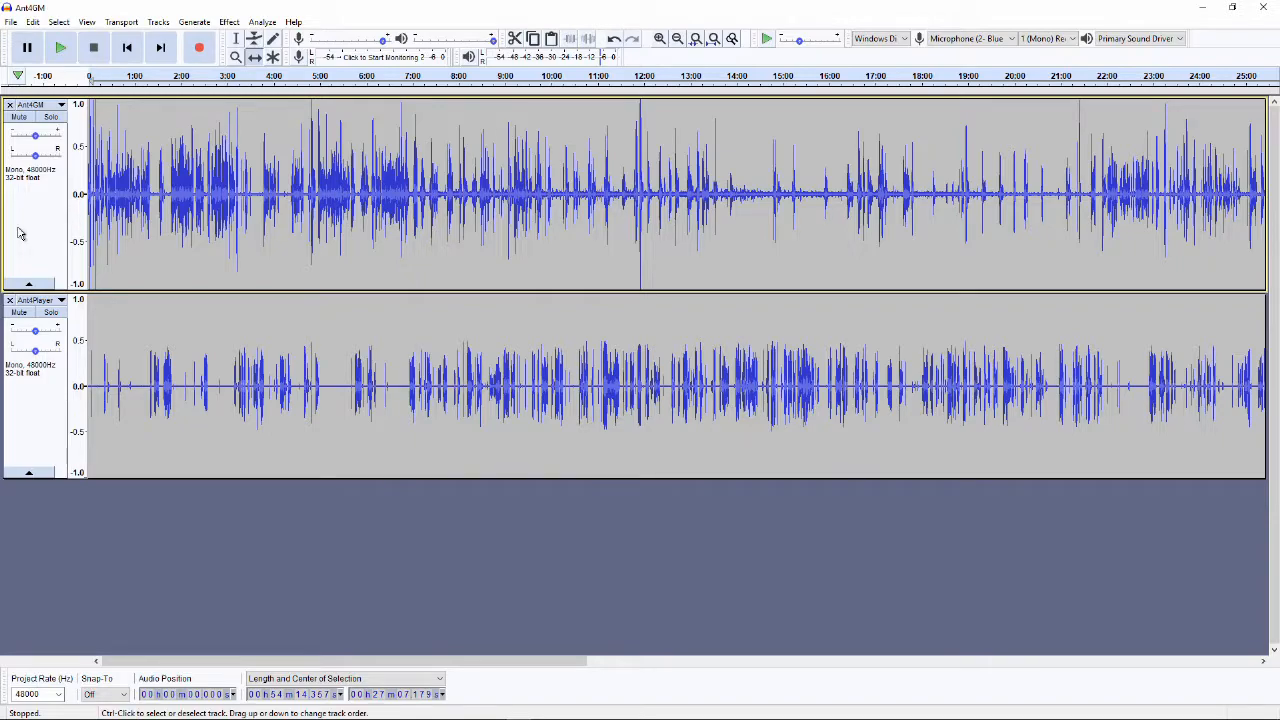
{"action": "left_click", "coordinate": [31, 436]}
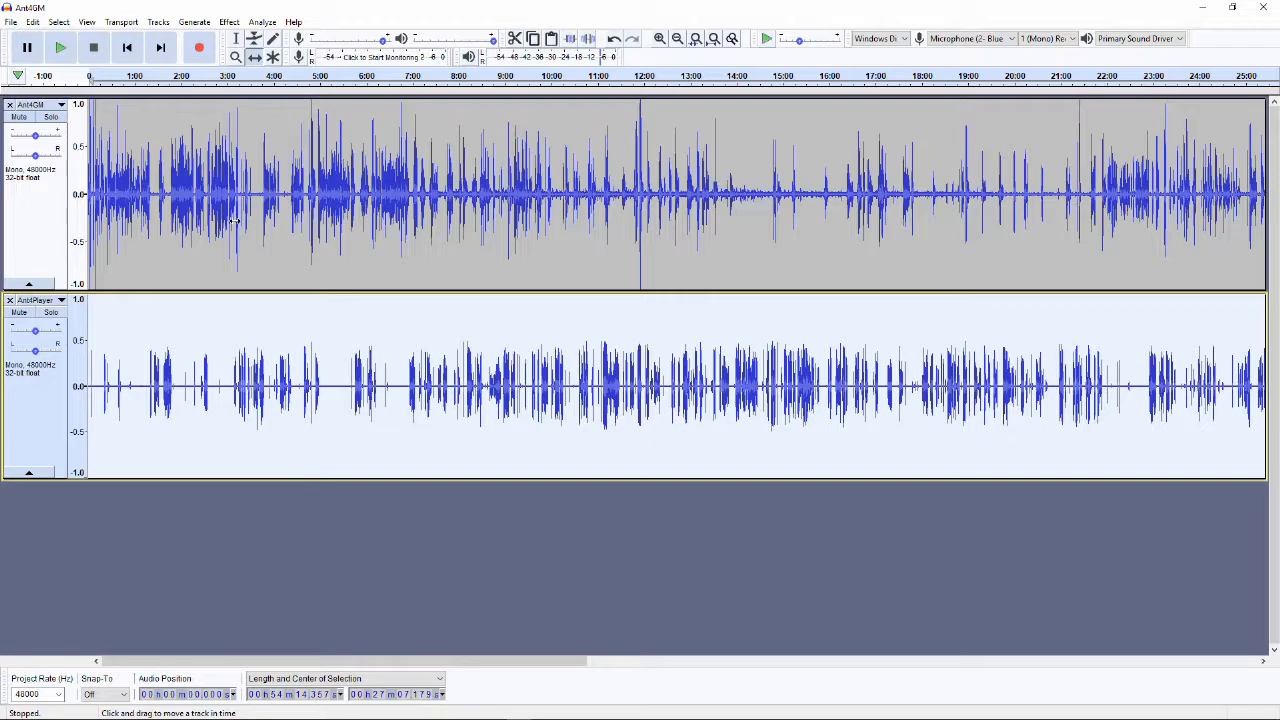
{"action": "left_click", "coordinate": [46, 209]}
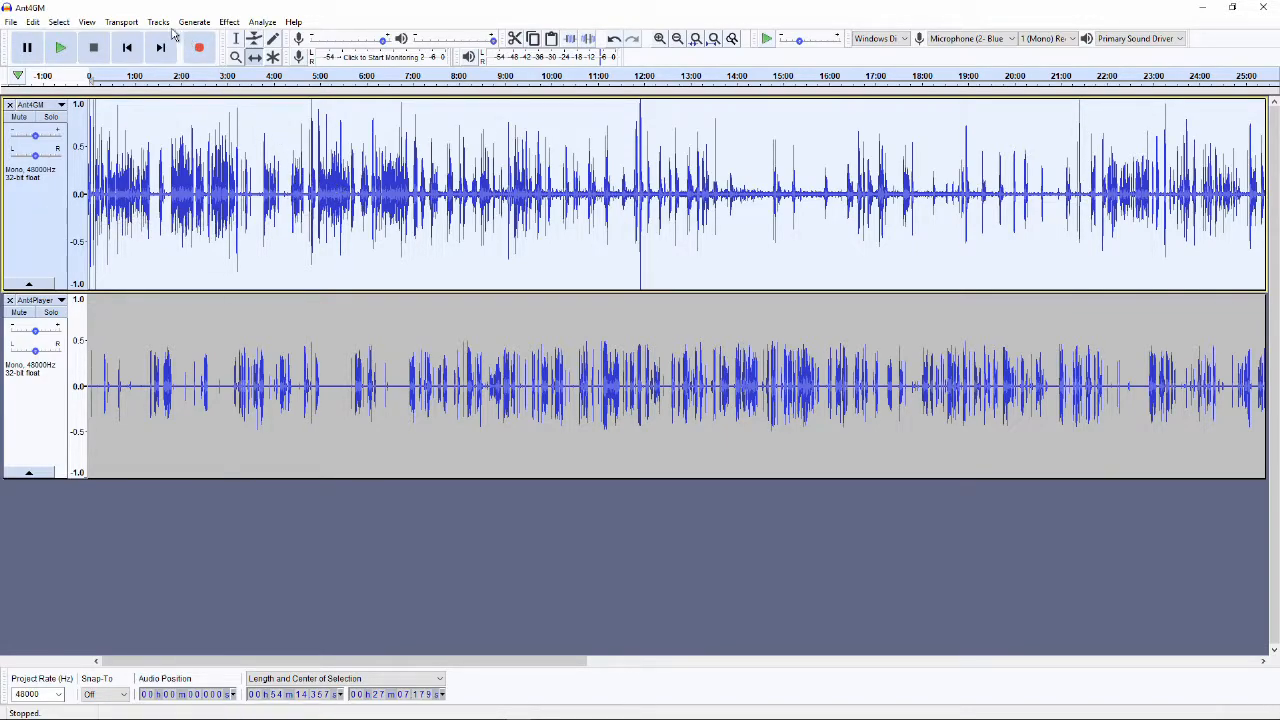
{"action": "left_click", "coordinate": [229, 22]}
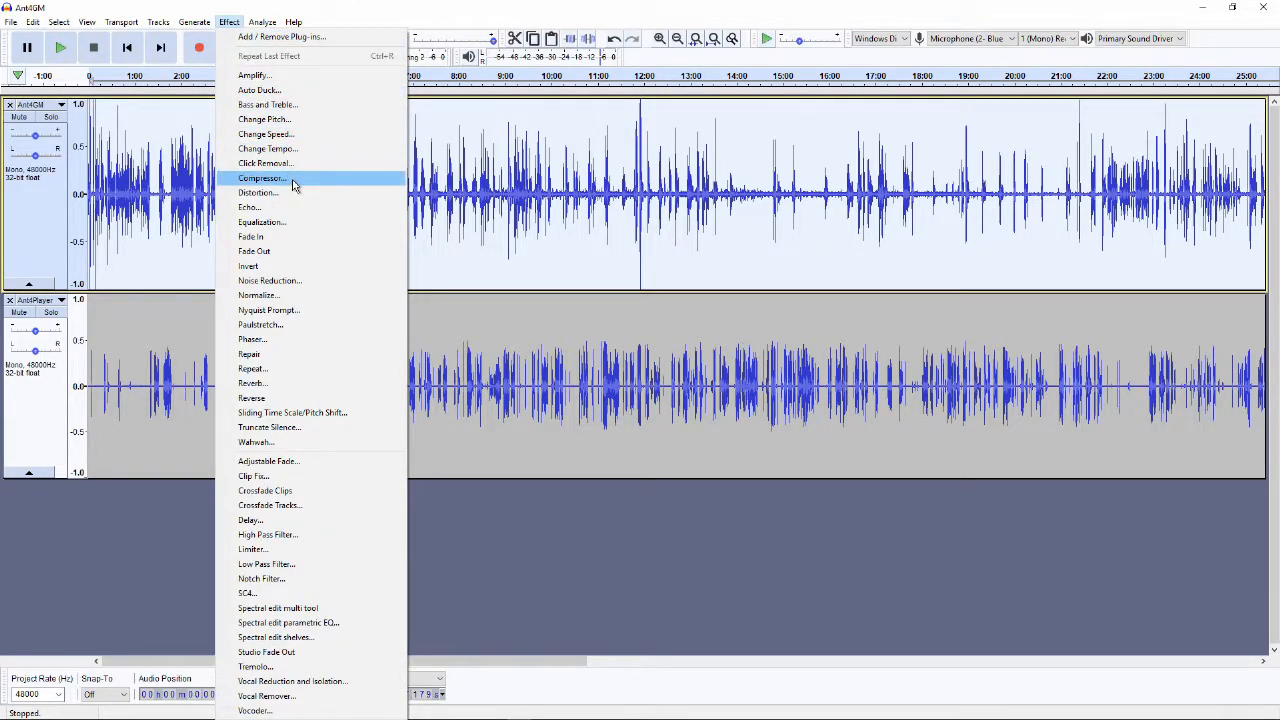
{"action": "left_click", "coordinate": [262, 178]}
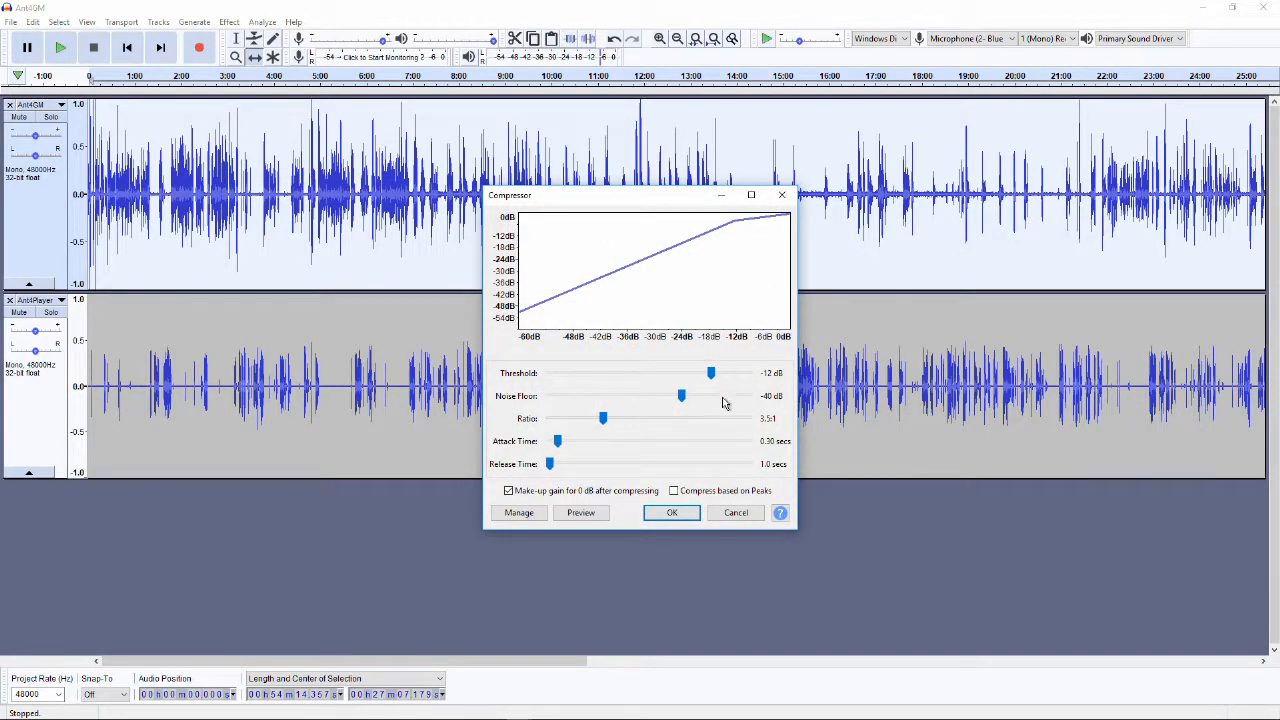
{"action": "left_click_drag", "start_coordinate": [622, 204], "coordinate": [375, 135]}
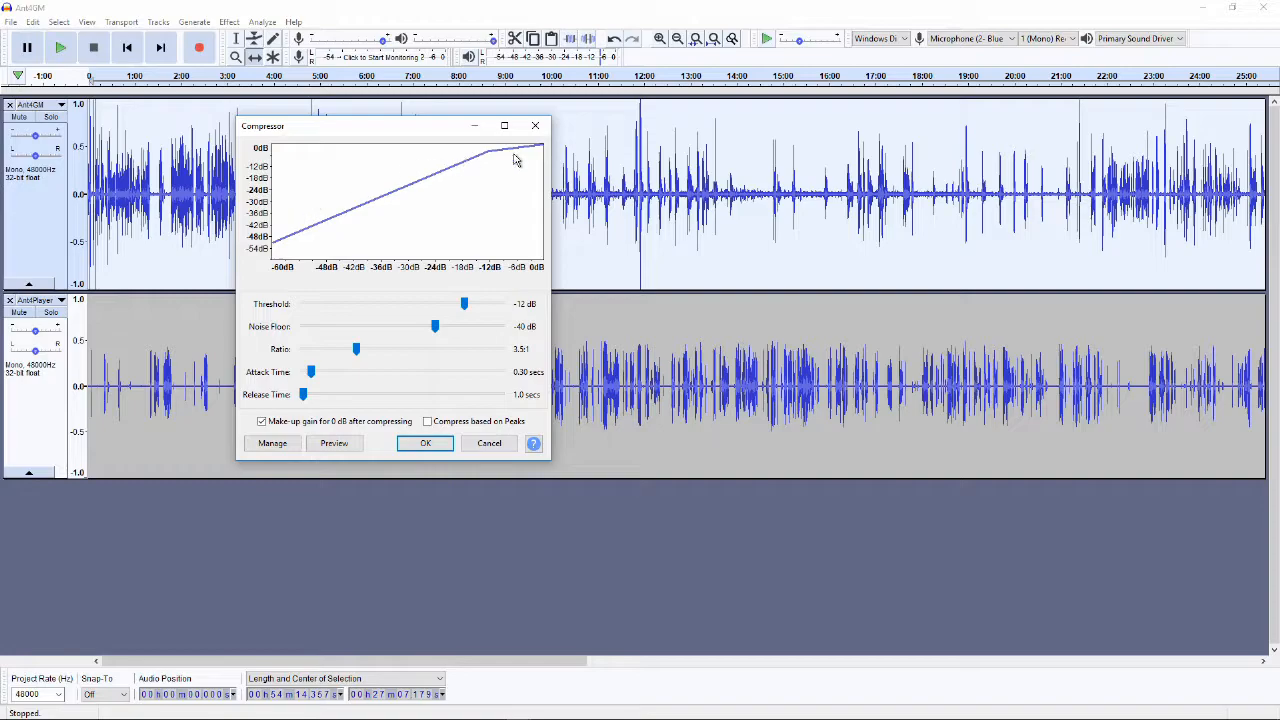
{"action": "left_click", "coordinate": [425, 443]}
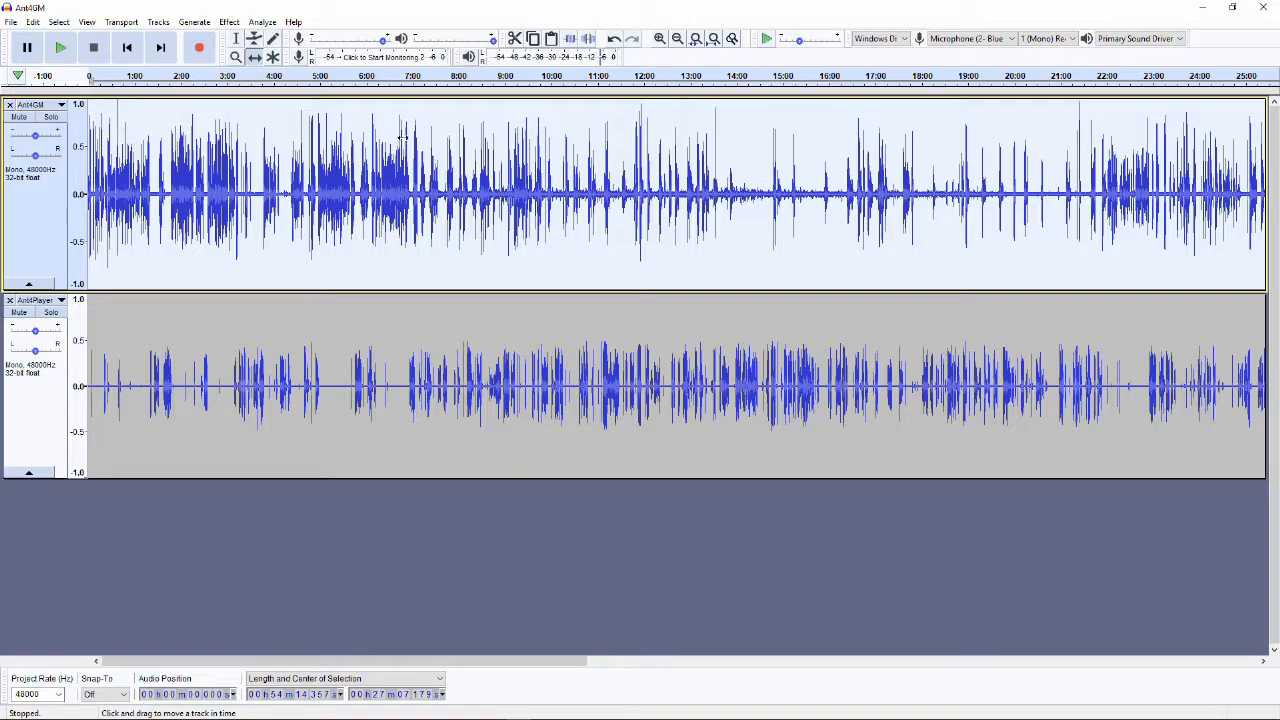
- Switch to the Selection Tool and listen to the compressed audio around the loud spike, starting at about 36 seconds
{"action": "scroll", "coordinate": [244, 195], "scroll_direction": "up", "scroll_amount": 1}
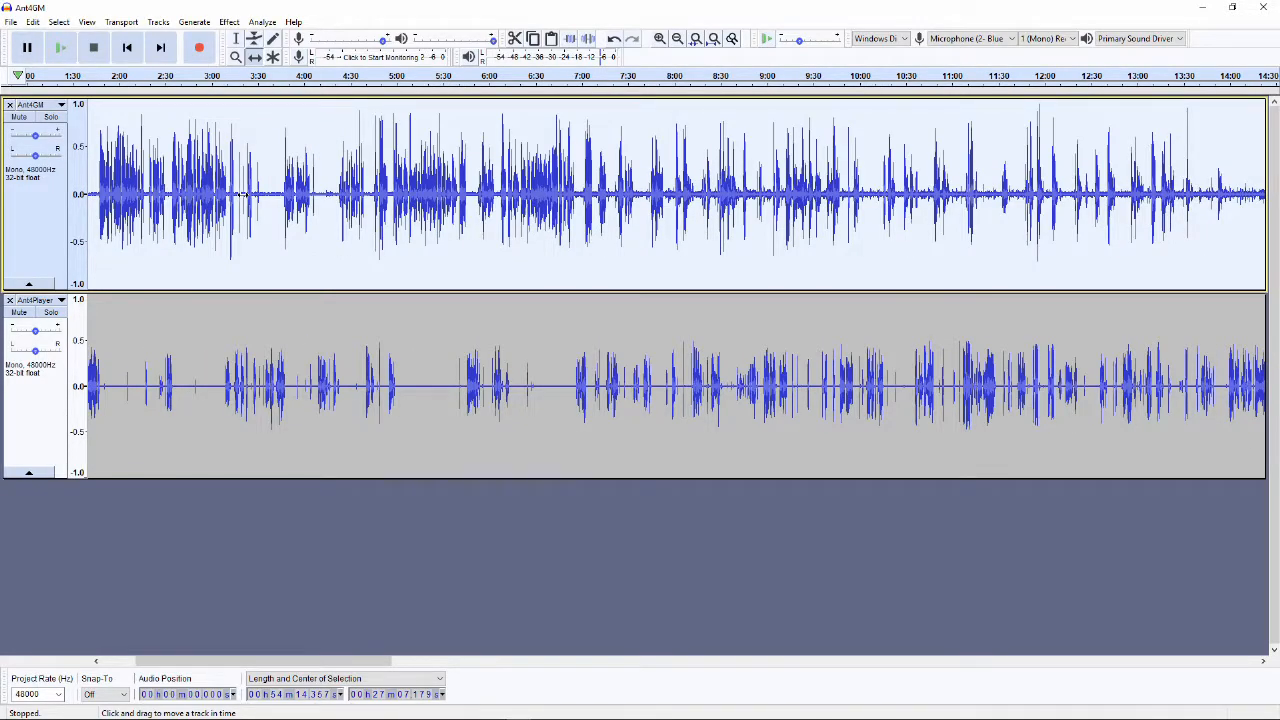
{"action": "scroll", "coordinate": [244, 195], "scroll_direction": "left", "scroll_amount": 2}
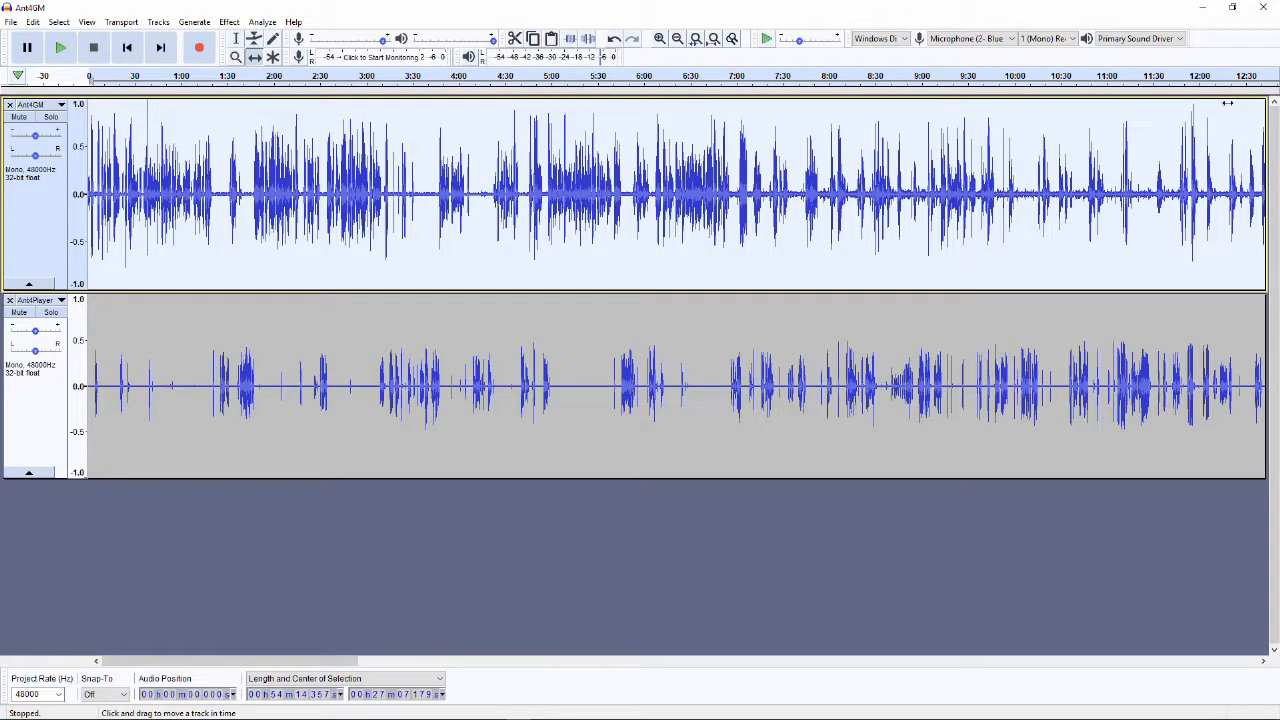
{"action": "scroll", "coordinate": [155, 150], "scroll_direction": "up", "scroll_amount": 5}
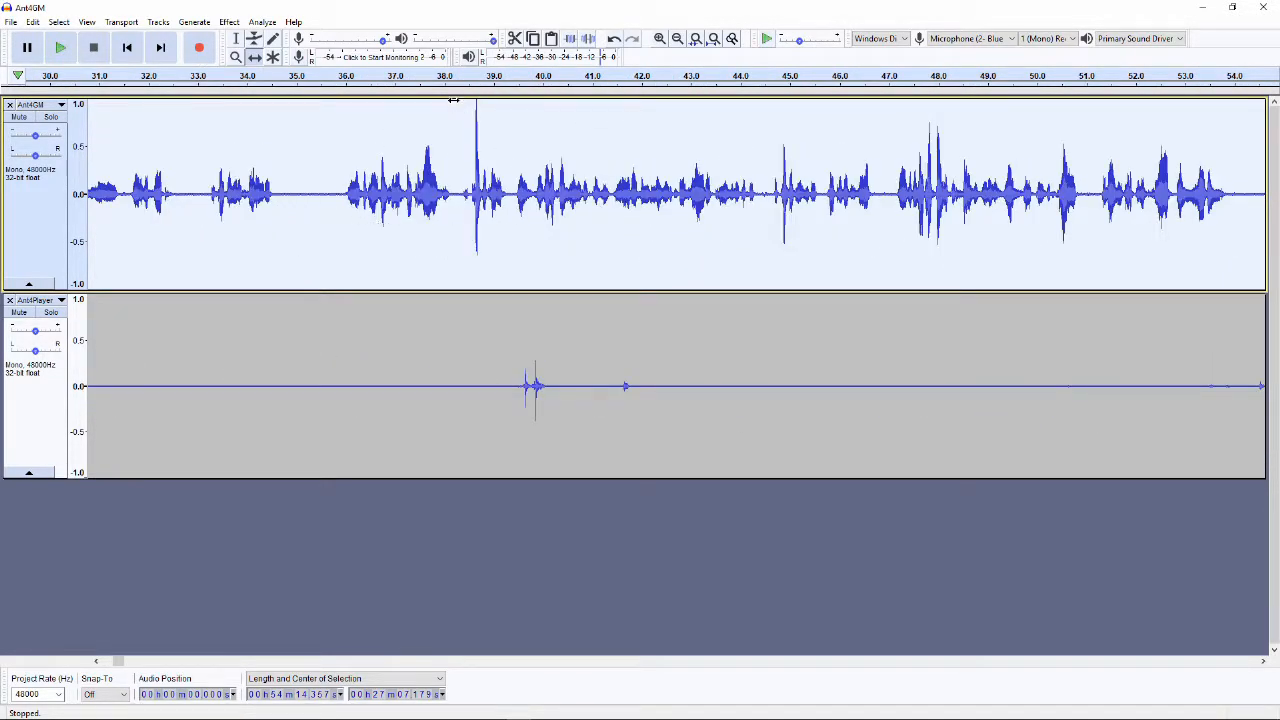
{"action": "left_click", "coordinate": [237, 45]}
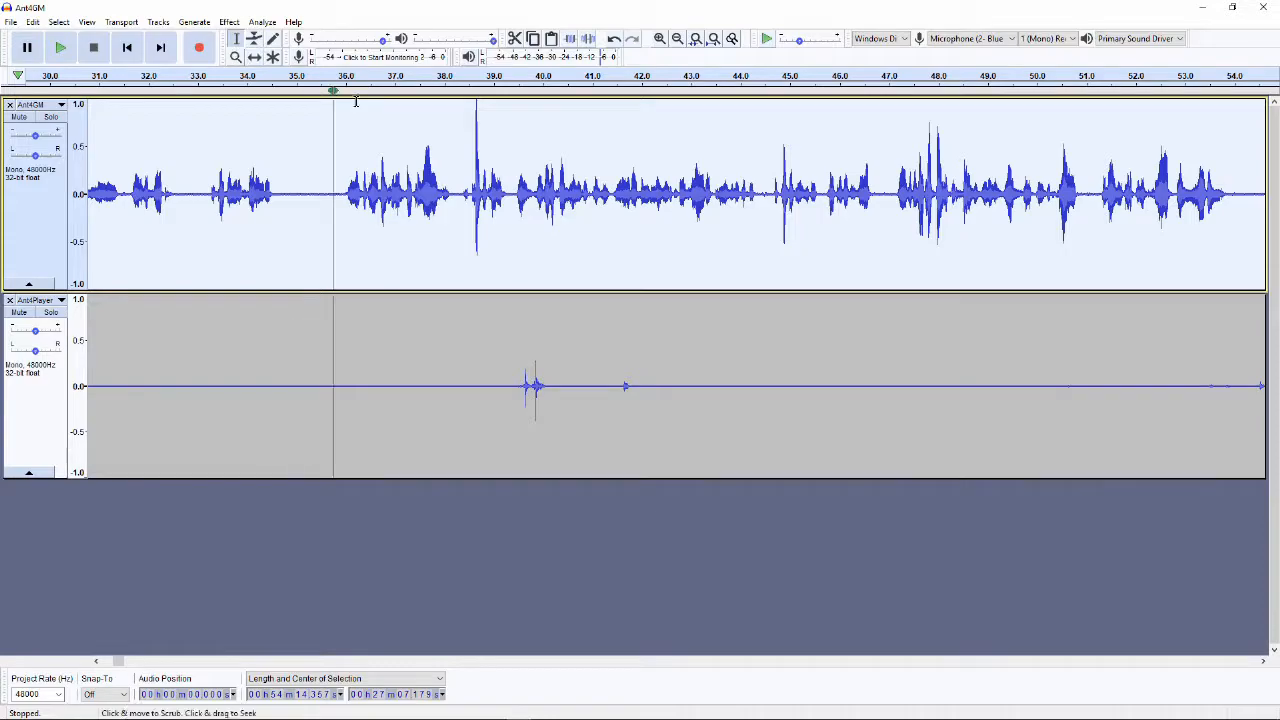
{"action": "left_click", "coordinate": [491, 520]}
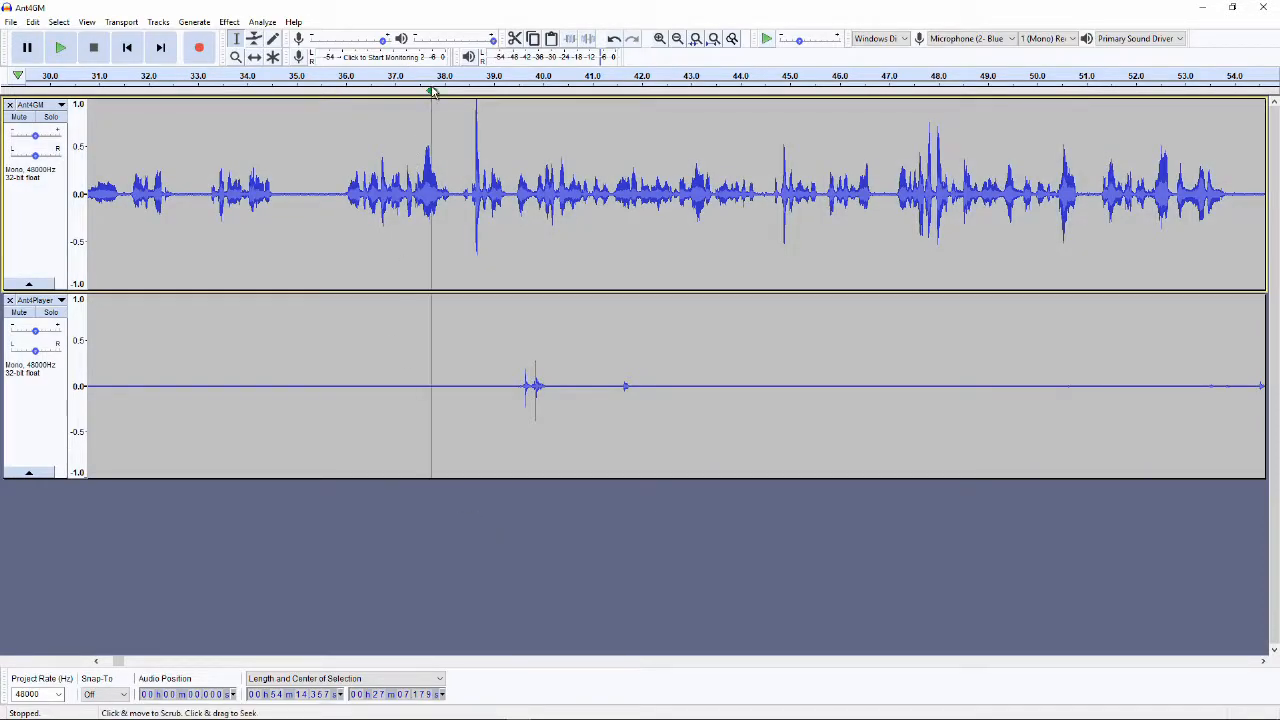
{"action": "left_click", "coordinate": [335, 78]}
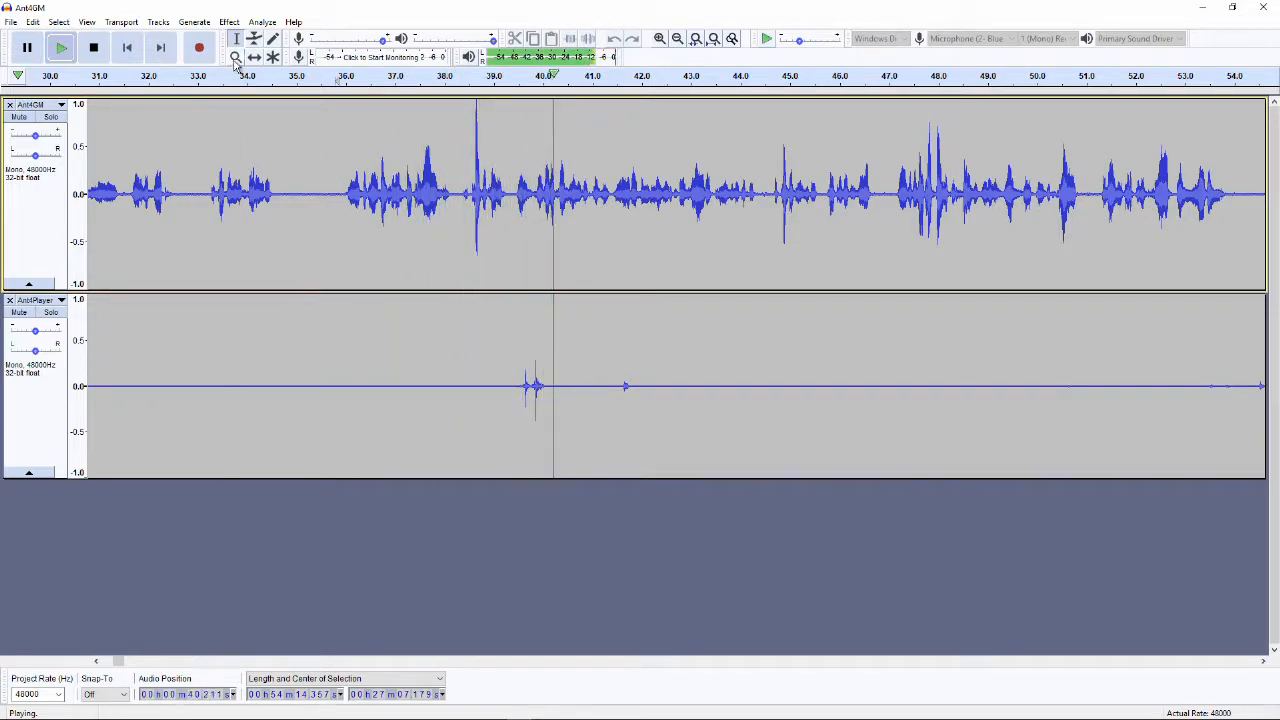
{"action": "left_click", "coordinate": [96, 52]}
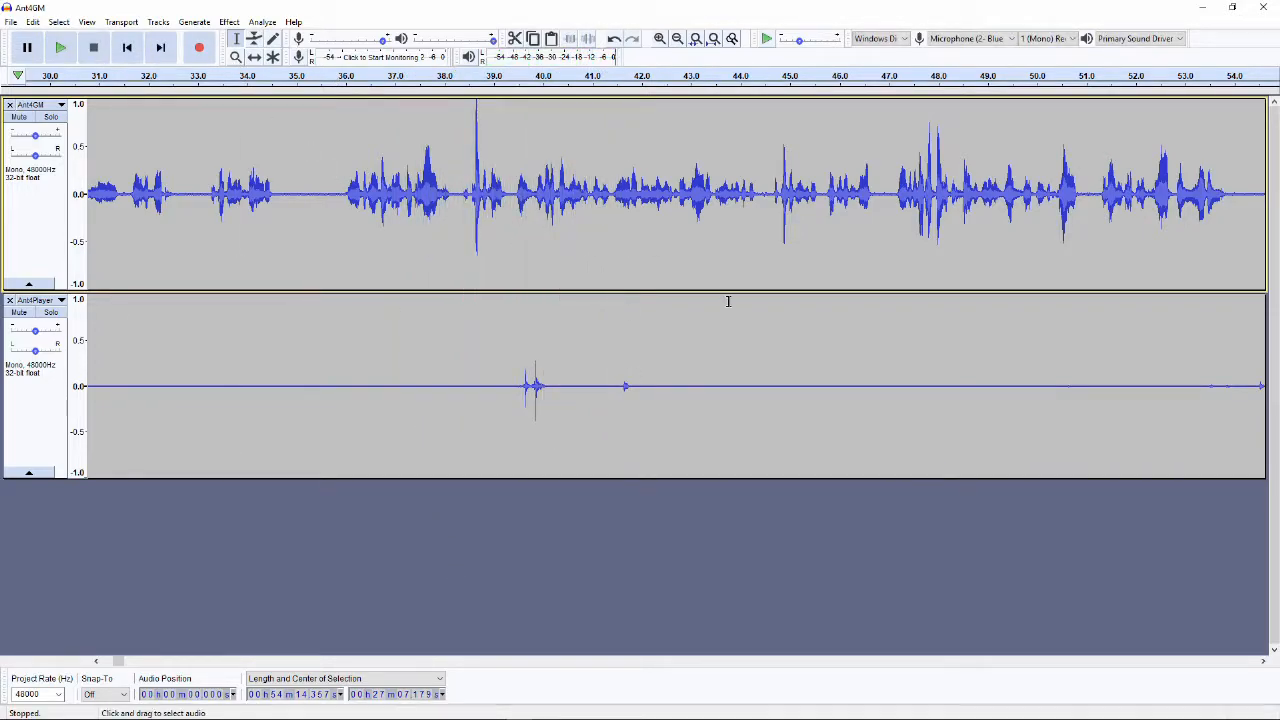
- Listen to both tracks briefly from about 20.3 seconds, where Ant4GM is quiet between spoken passages
{"action": "scroll", "coordinate": [758, 210], "scroll_direction": "down", "scroll_amount": 1}
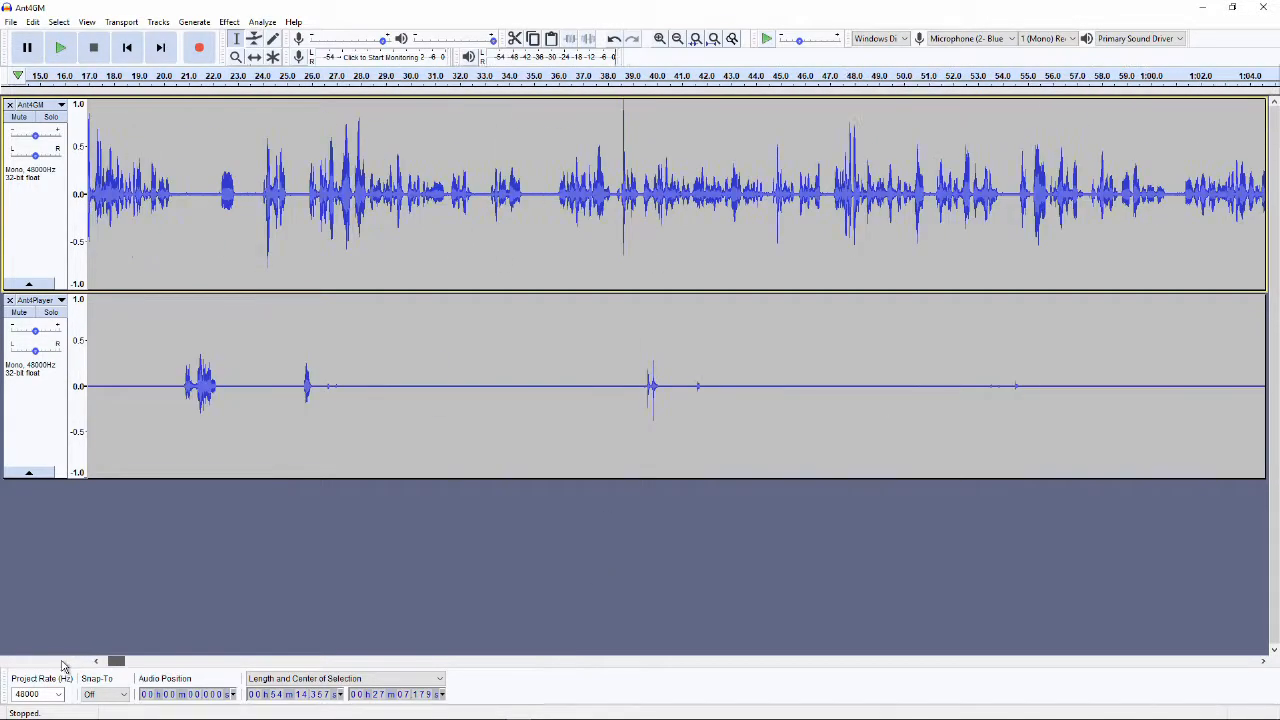
{"action": "scroll", "coordinate": [168, 193], "scroll_direction": "up", "scroll_amount": 1}
{"action": "scroll", "coordinate": [168, 193], "scroll_direction": "up", "scroll_amount": 3}
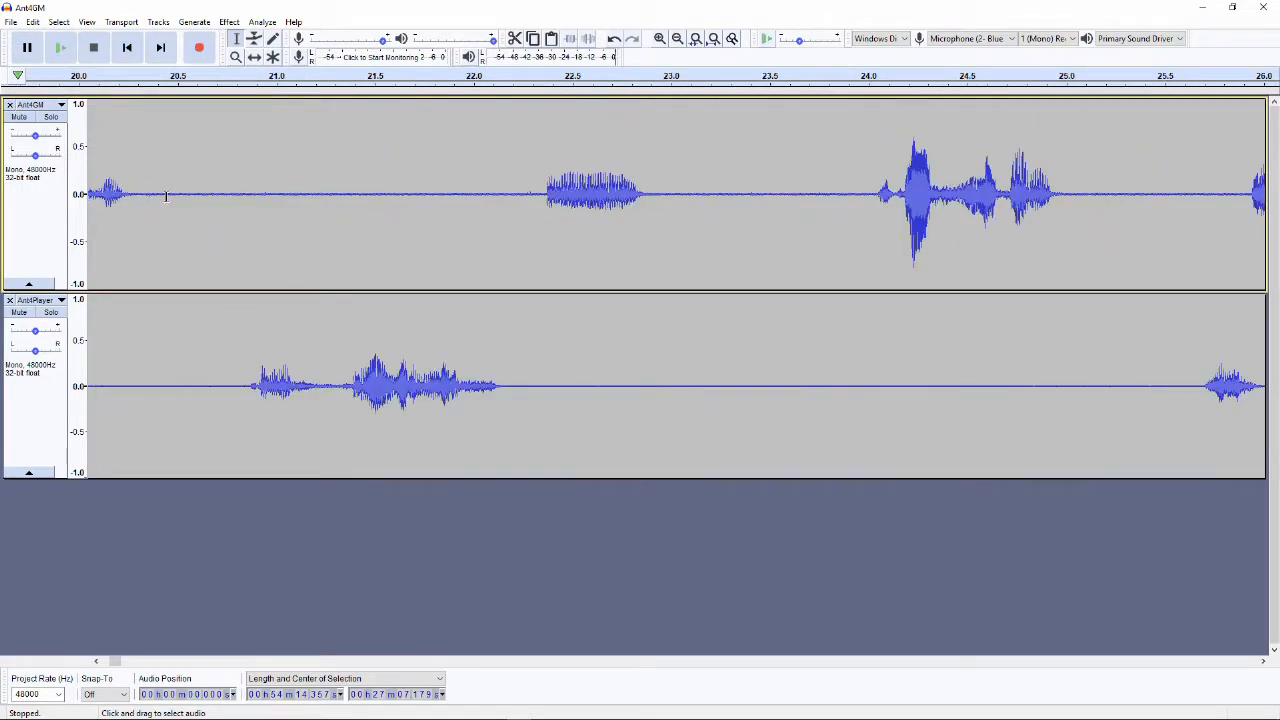
{"action": "left_click", "coordinate": [104, 76]}
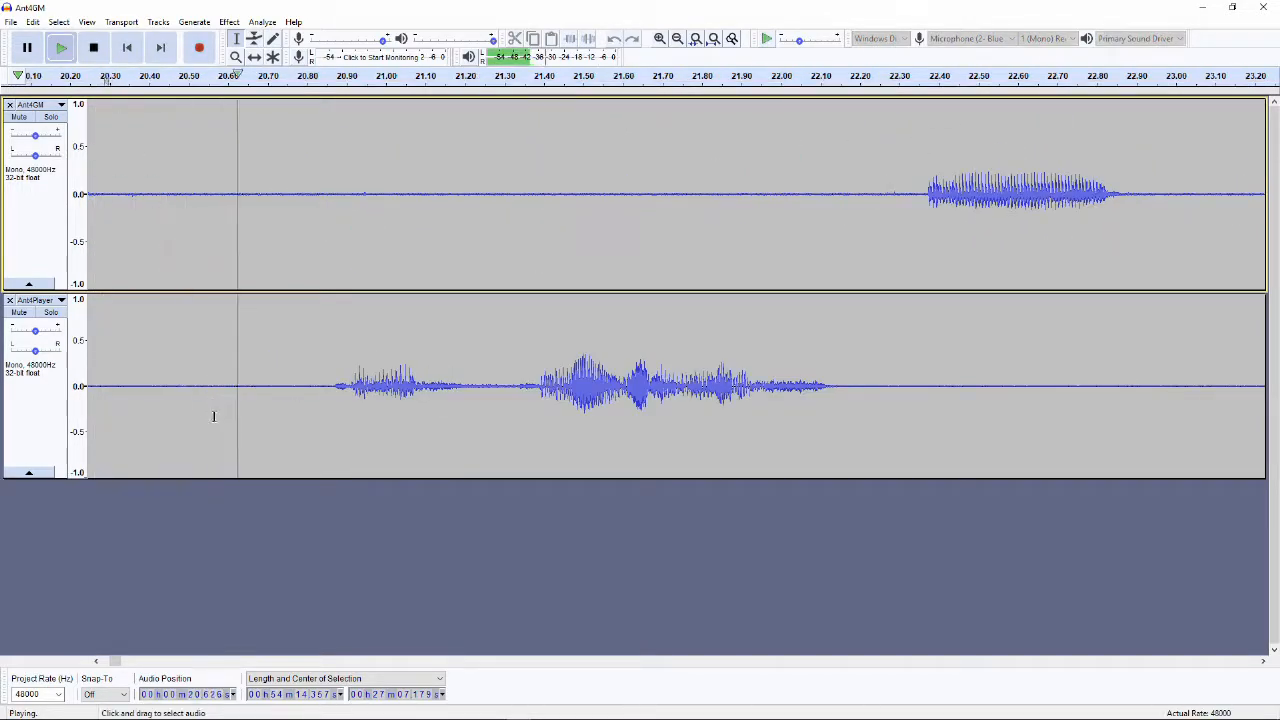
{"action": "key", "text": "space"}
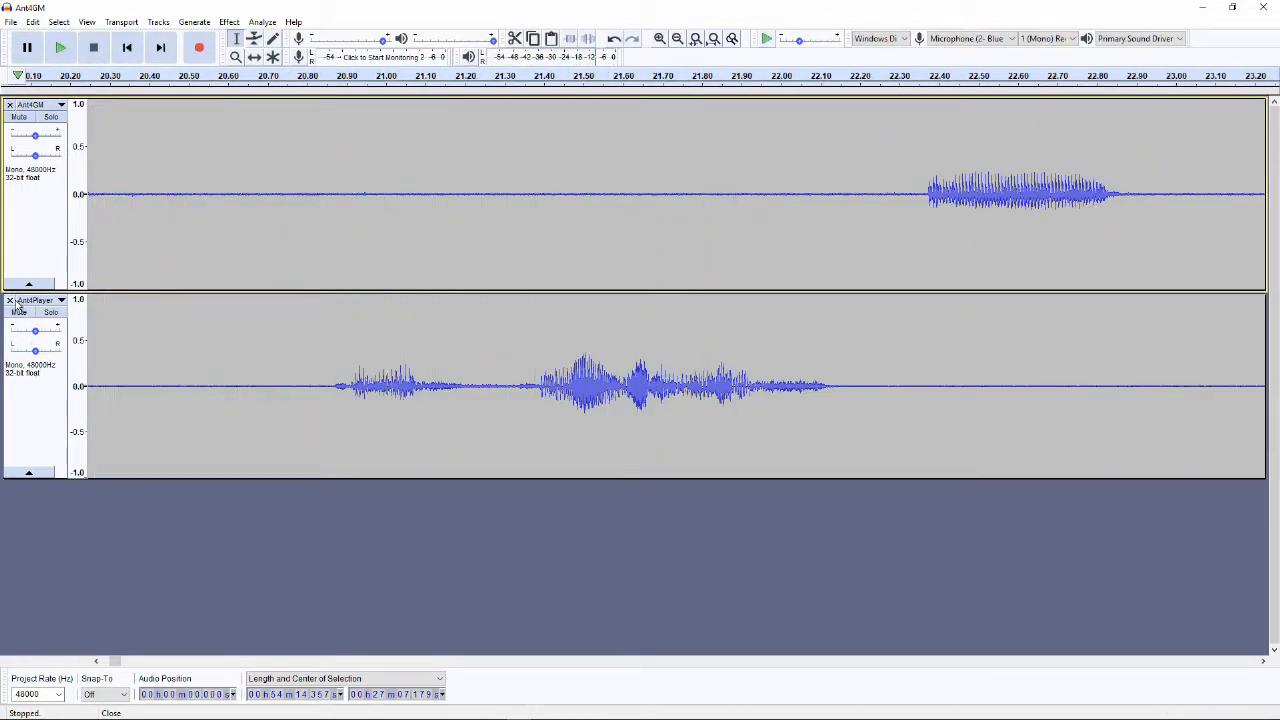
- Solo the Ant4GM track and briefly play its quiet stretch from about 20.3 seconds
{"action": "left_click", "coordinate": [51, 116]}
{"action": "left_click", "coordinate": [101, 140]}
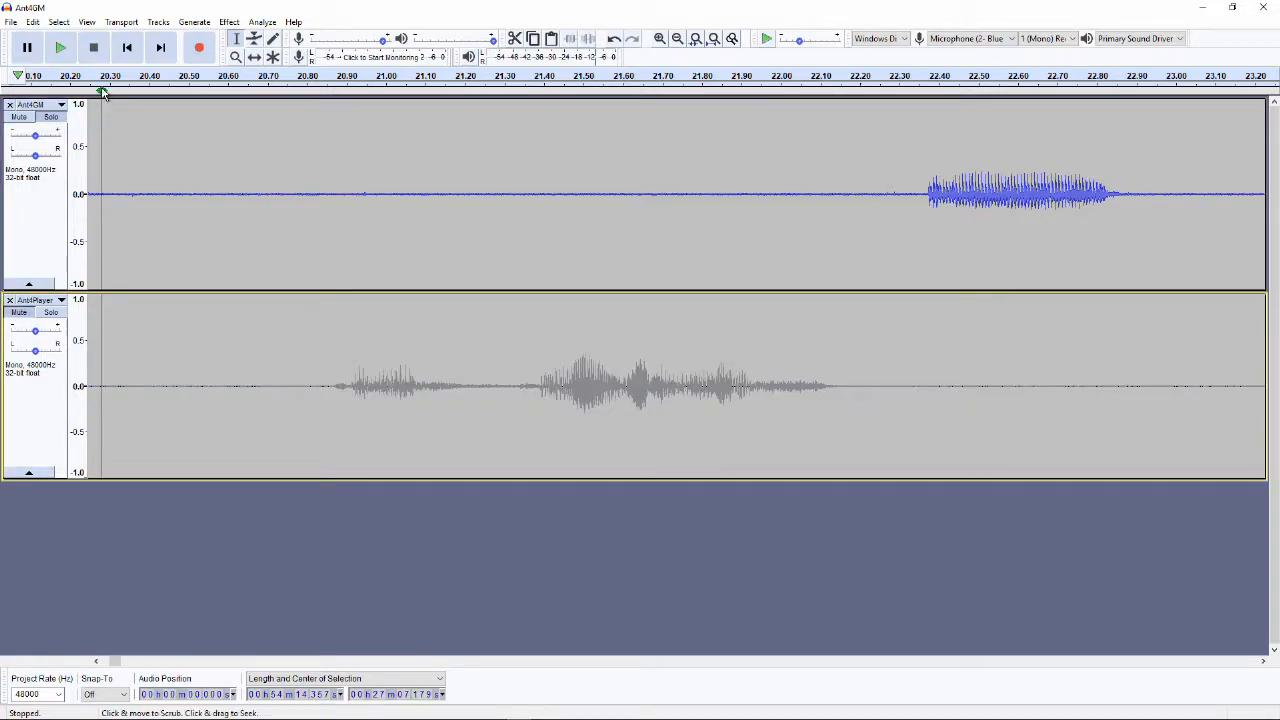
{"action": "key", "text": "space"}
{"action": "left_click", "coordinate": [95, 52]}
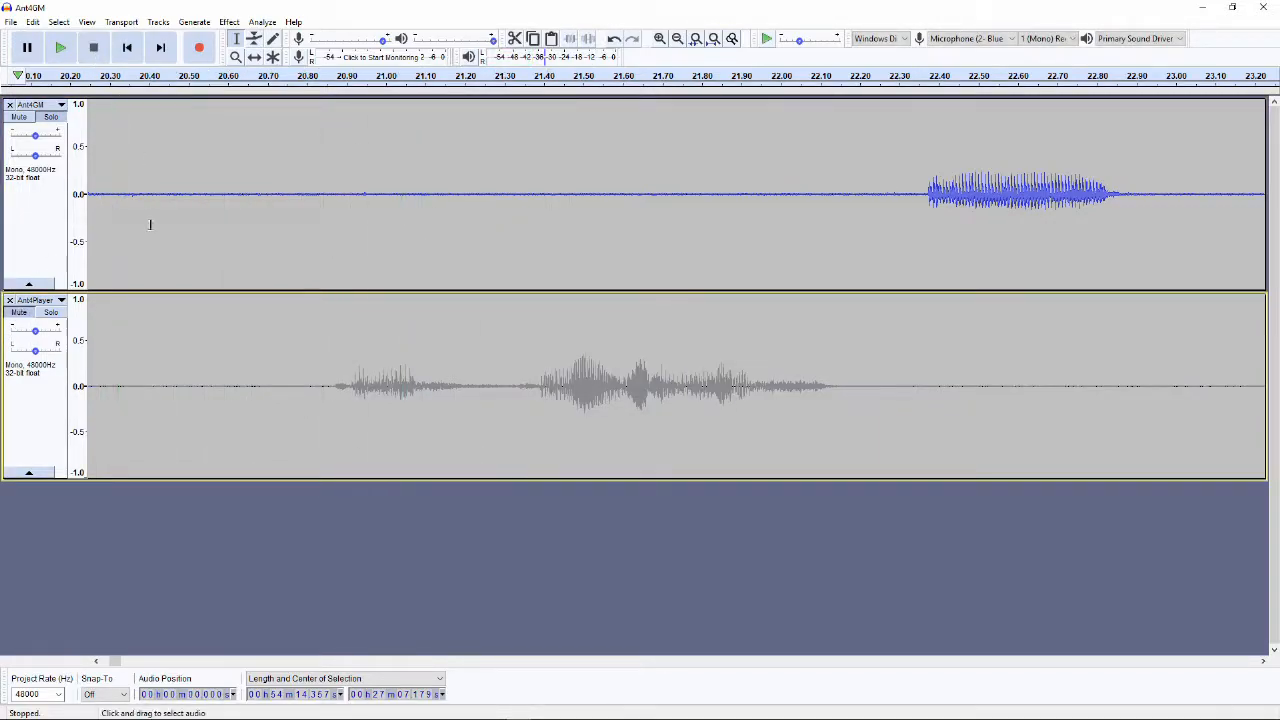
- Try selecting the quiet stretch of Ant4GM from about 20.3 to 22.4 seconds as a noise sample
{"action": "scroll", "coordinate": [537, 333], "scroll_direction": "down", "scroll_amount": 1}
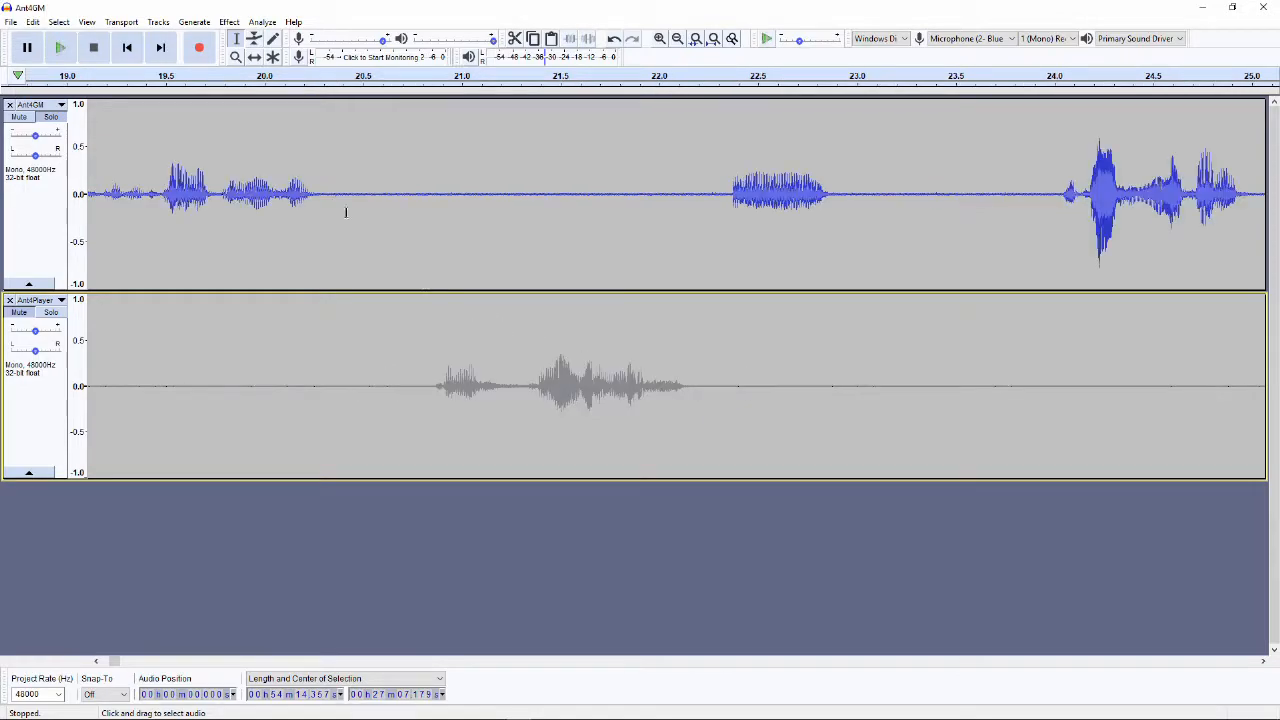
{"action": "left_click_drag", "start_coordinate": [332, 193], "coordinate": [729, 204]}
{"action": "scroll", "coordinate": [914, 320], "scroll_direction": "down", "scroll_amount": 4}
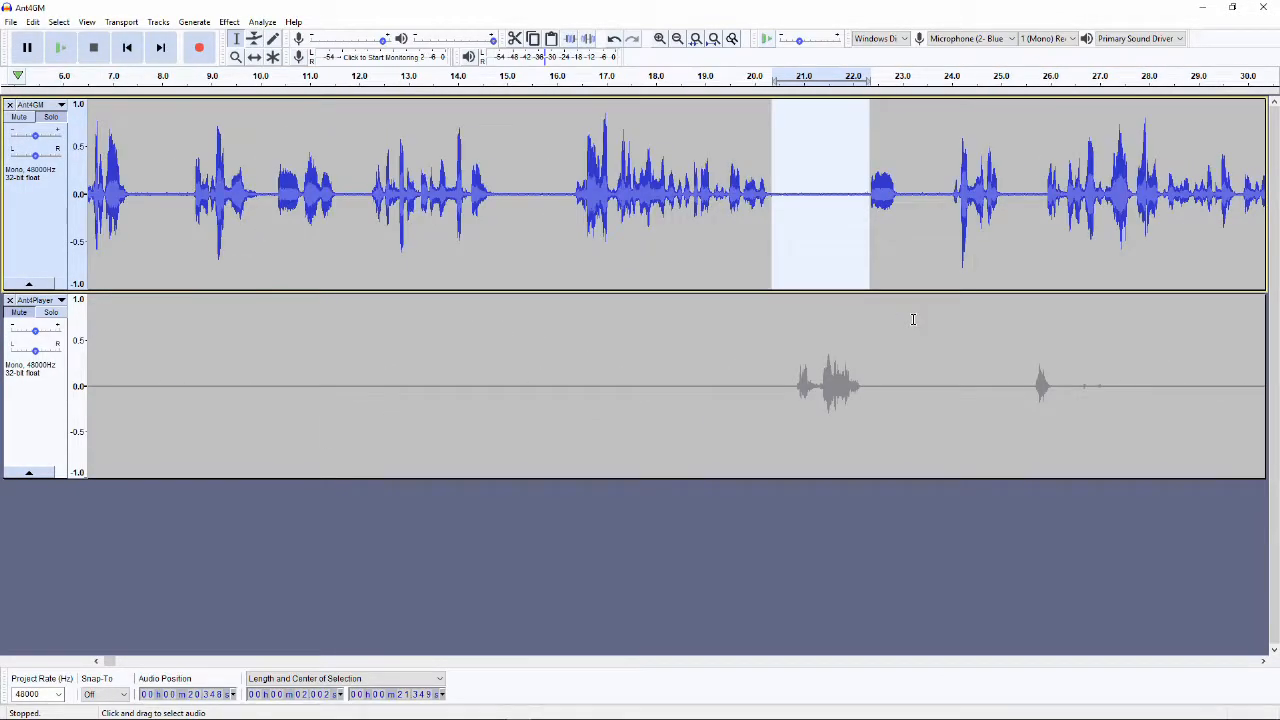
{"action": "scroll", "coordinate": [1184, 219], "scroll_direction": "up", "scroll_amount": 2}
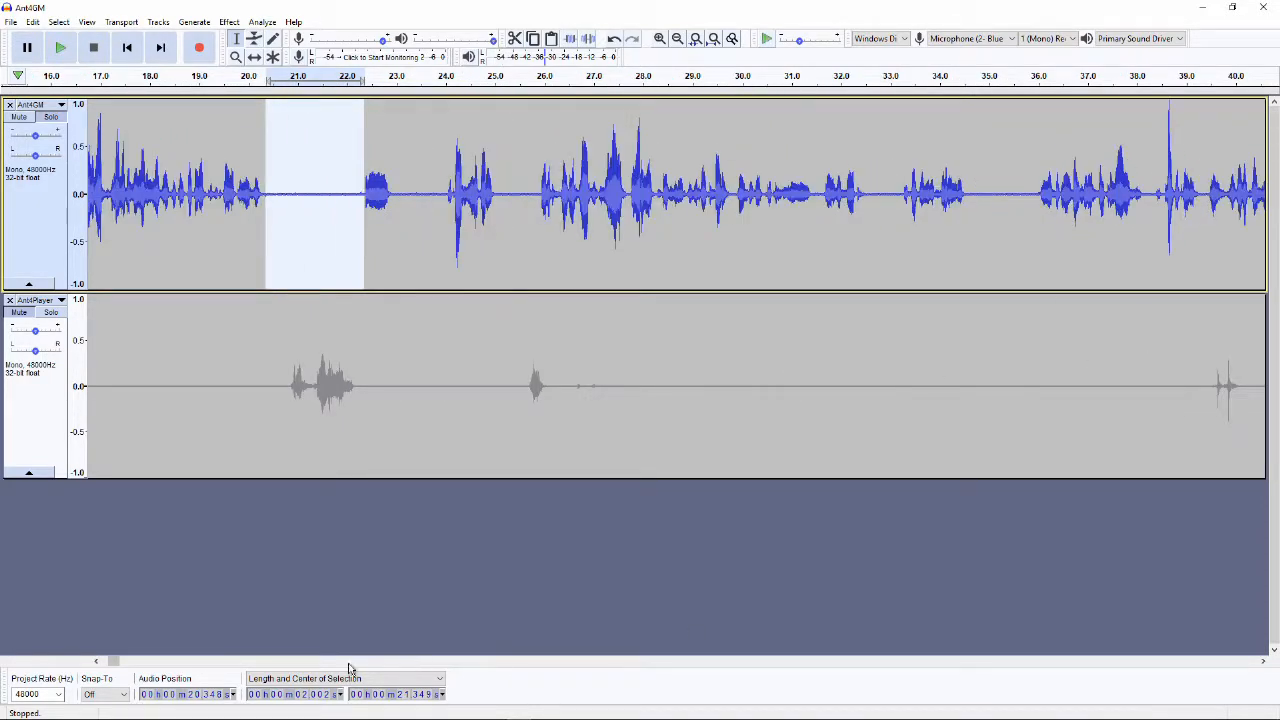
- Capture a Noise Reduction profile from the quiet Ant4GM stretch between about 2:30.7 and 2:34.9
{"action": "left_click_drag", "start_coordinate": [117, 664], "coordinate": [166, 664]}
{"action": "left_click_drag", "start_coordinate": [137, 194], "coordinate": [367, 192]}
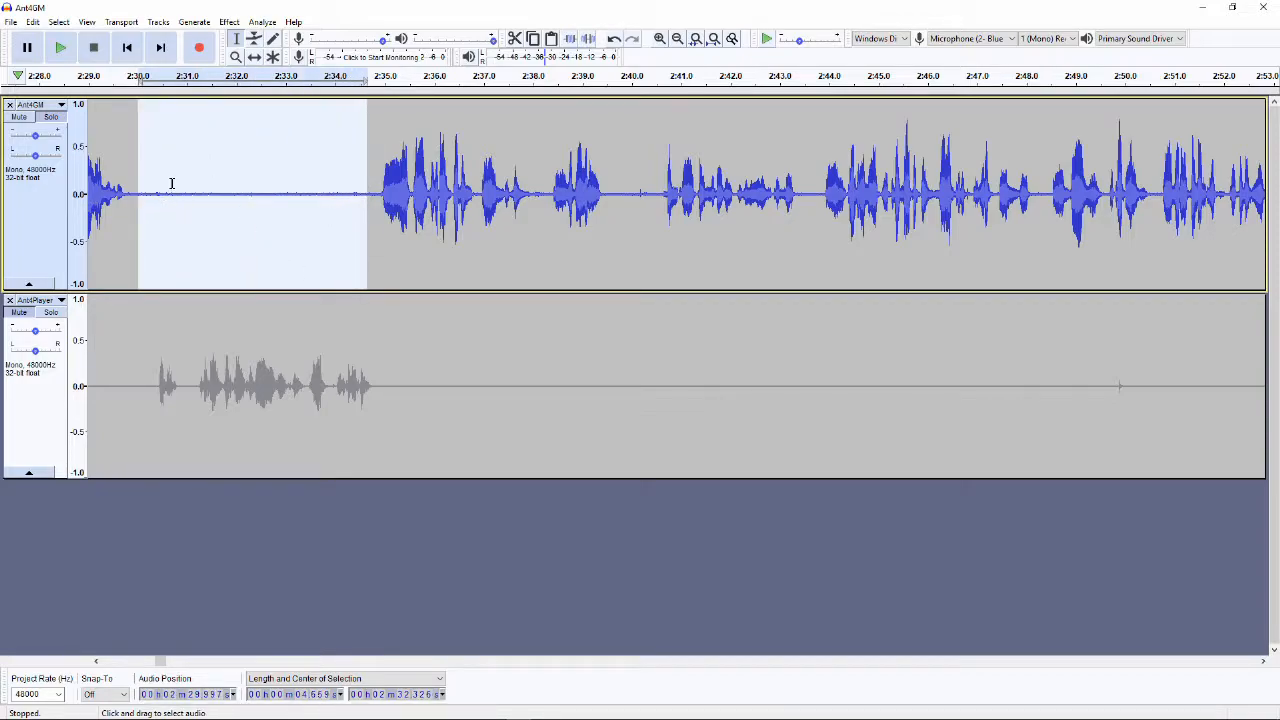
{"action": "left_click_drag", "start_coordinate": [171, 183], "coordinate": [378, 190]}
{"action": "left_click", "coordinate": [229, 22]}
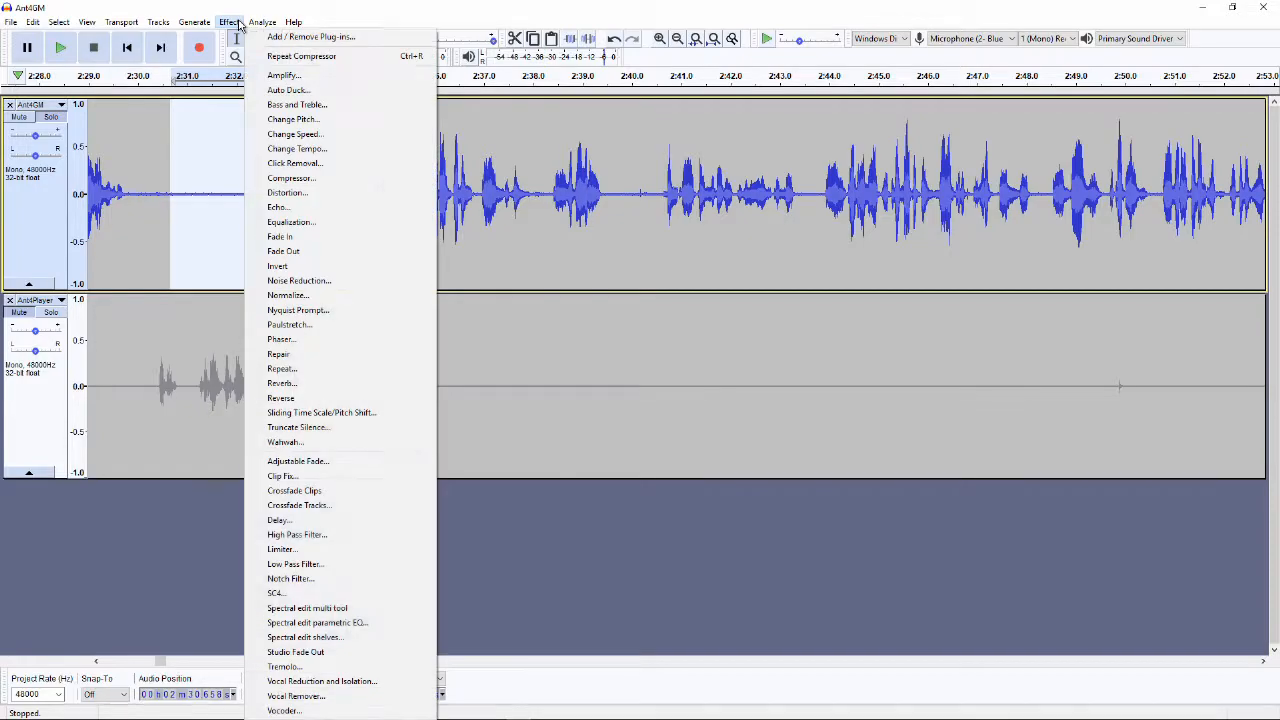
{"action": "left_click", "coordinate": [300, 281]}
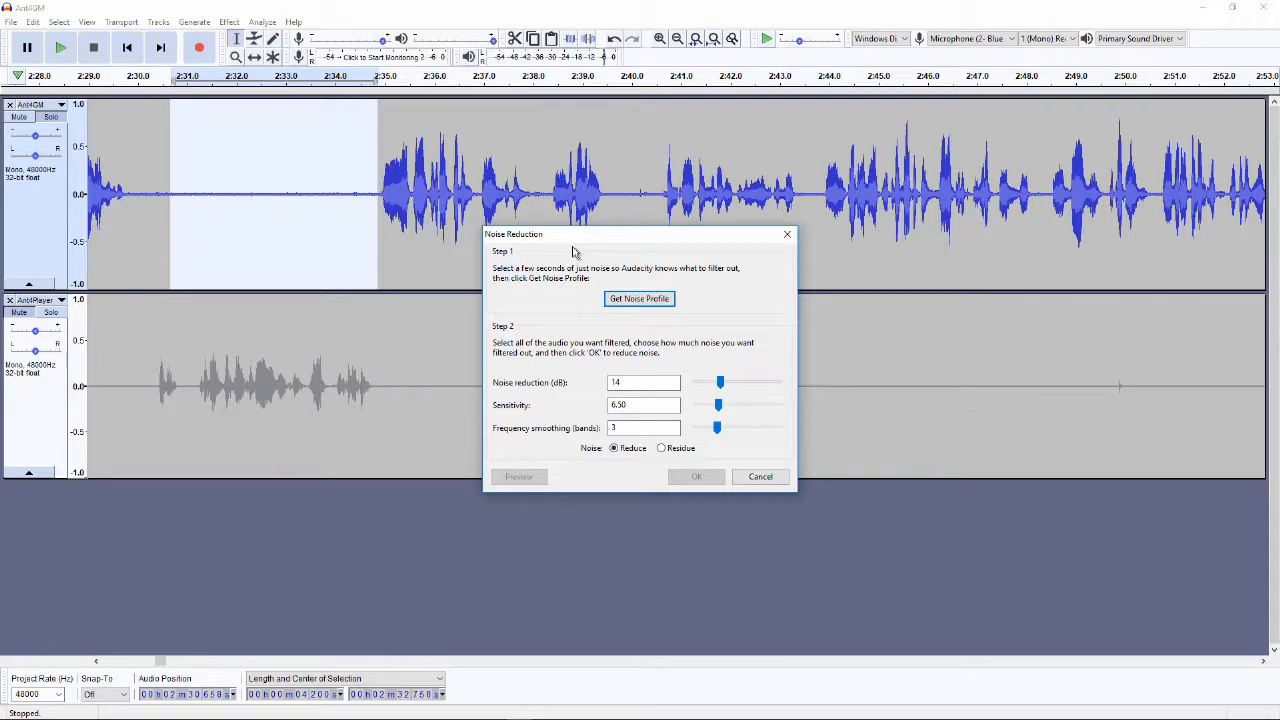
{"action": "left_click", "coordinate": [656, 300]}
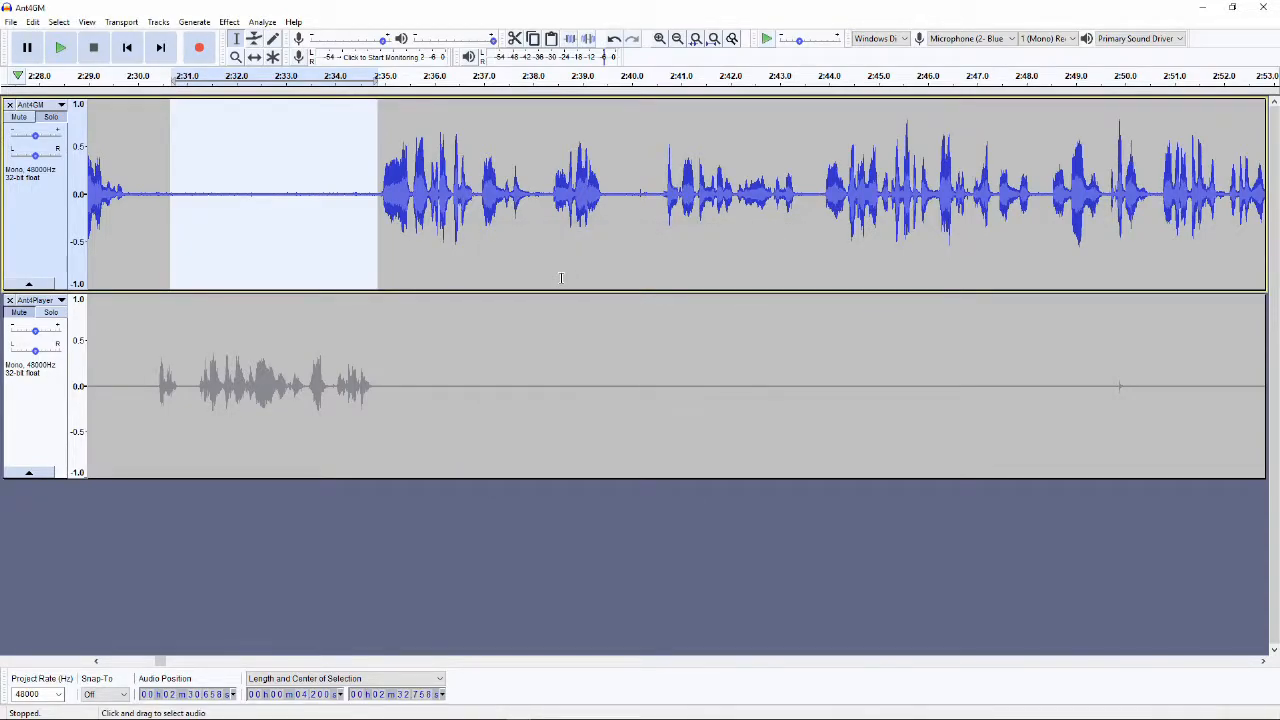
- Apply Noise Reduction to the whole Ant4GM track with 14 dB reduction, sensitivity 6.50 and frequency smoothing 3
{"action": "left_click", "coordinate": [565, 448]}
{"action": "left_click", "coordinate": [44, 222]}
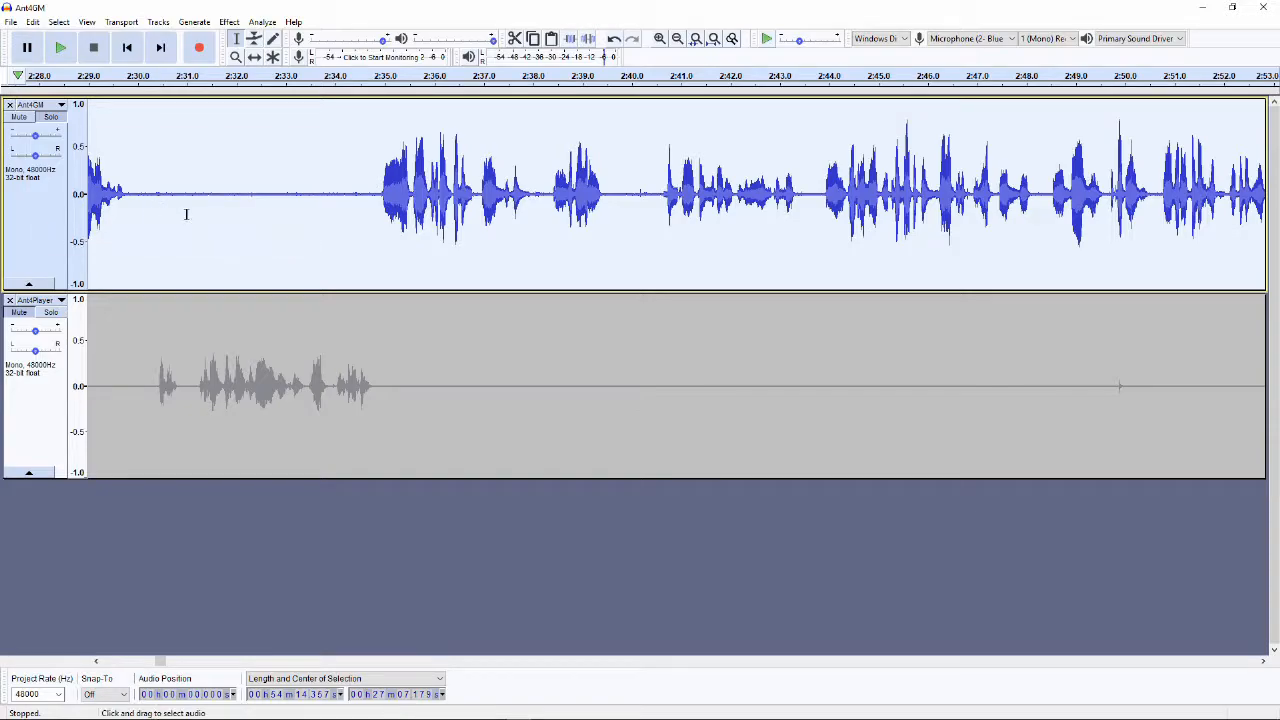
{"action": "left_click", "coordinate": [229, 22]}
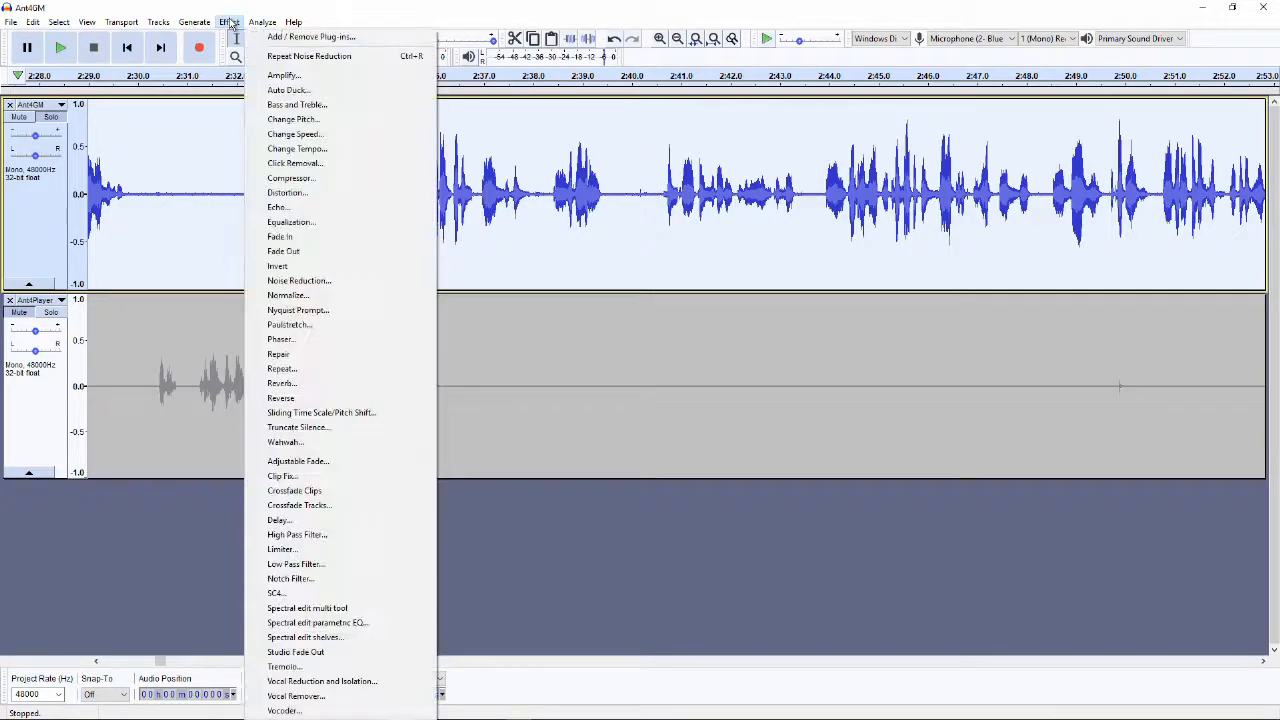
{"action": "left_click", "coordinate": [329, 285]}
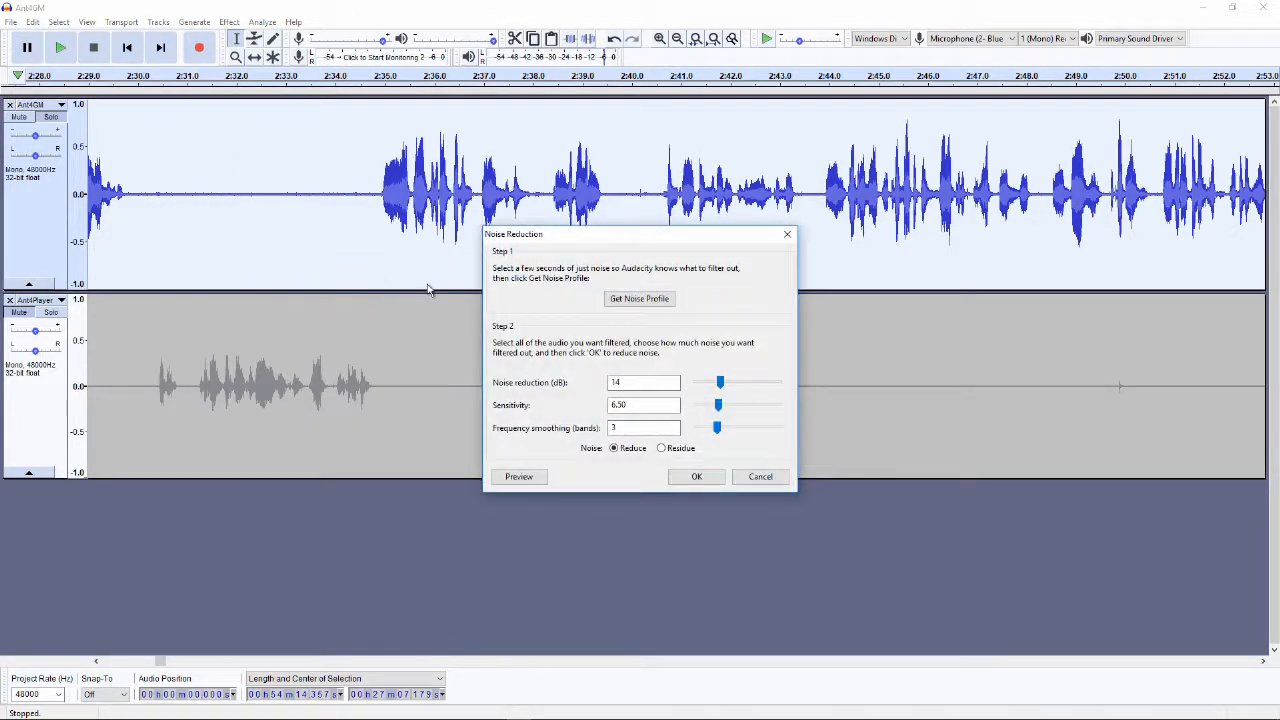
{"action": "left_click", "coordinate": [697, 477]}
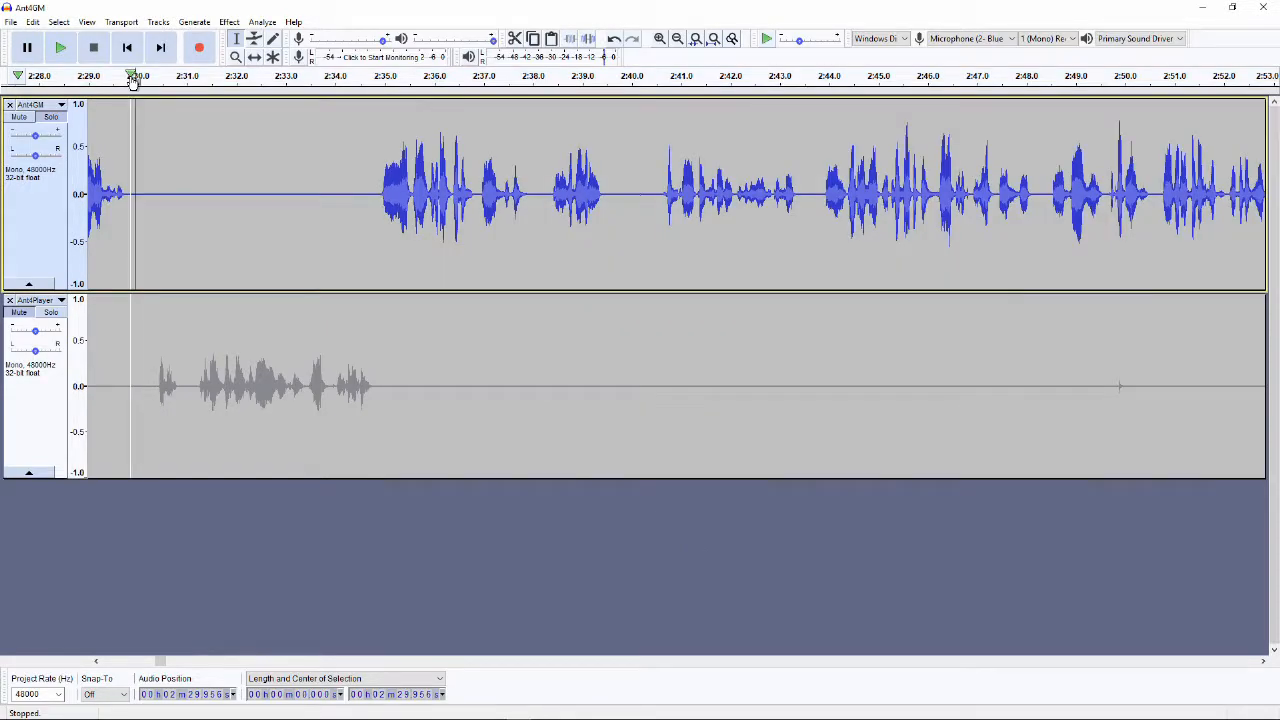
- Play the noise-reduced Ant4GM track from about 2:29.9 to check its quiet stretch and the speech that follows
{"action": "left_click", "coordinate": [132, 77]}
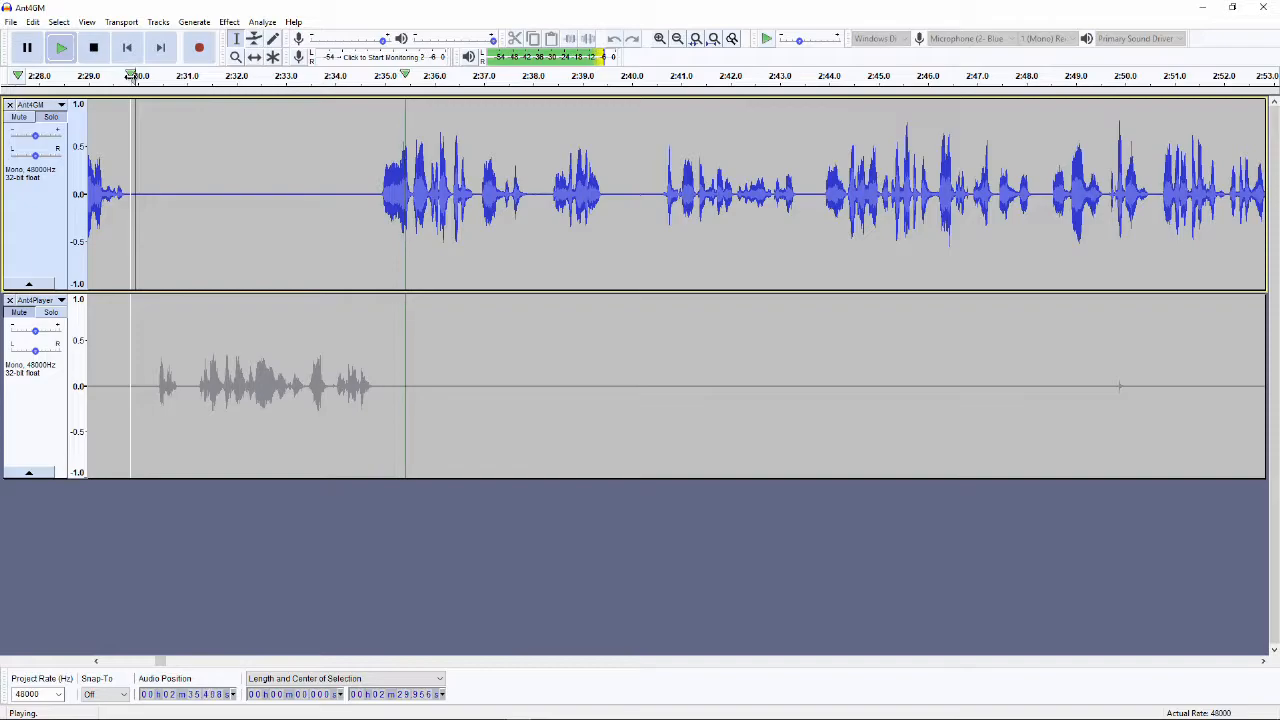
{"action": "left_click", "coordinate": [93, 47]}
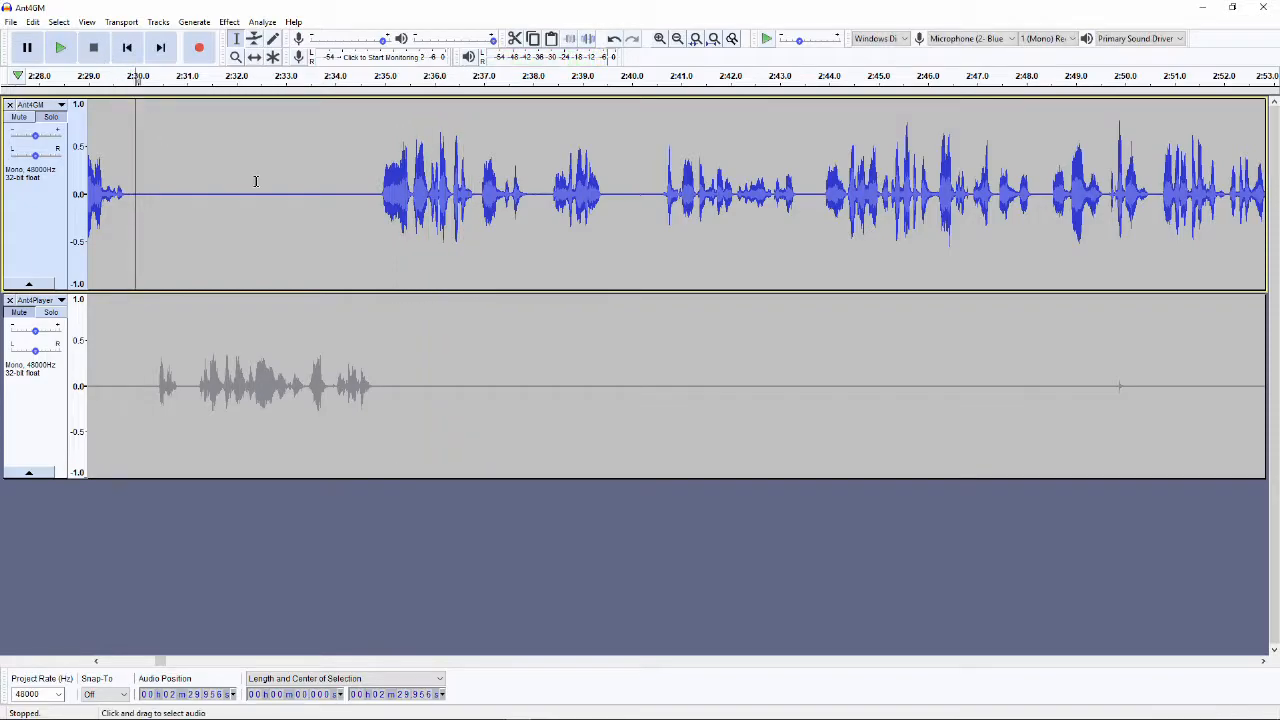
{"action": "left_click_drag", "start_coordinate": [168, 662], "coordinate": [158, 661]}
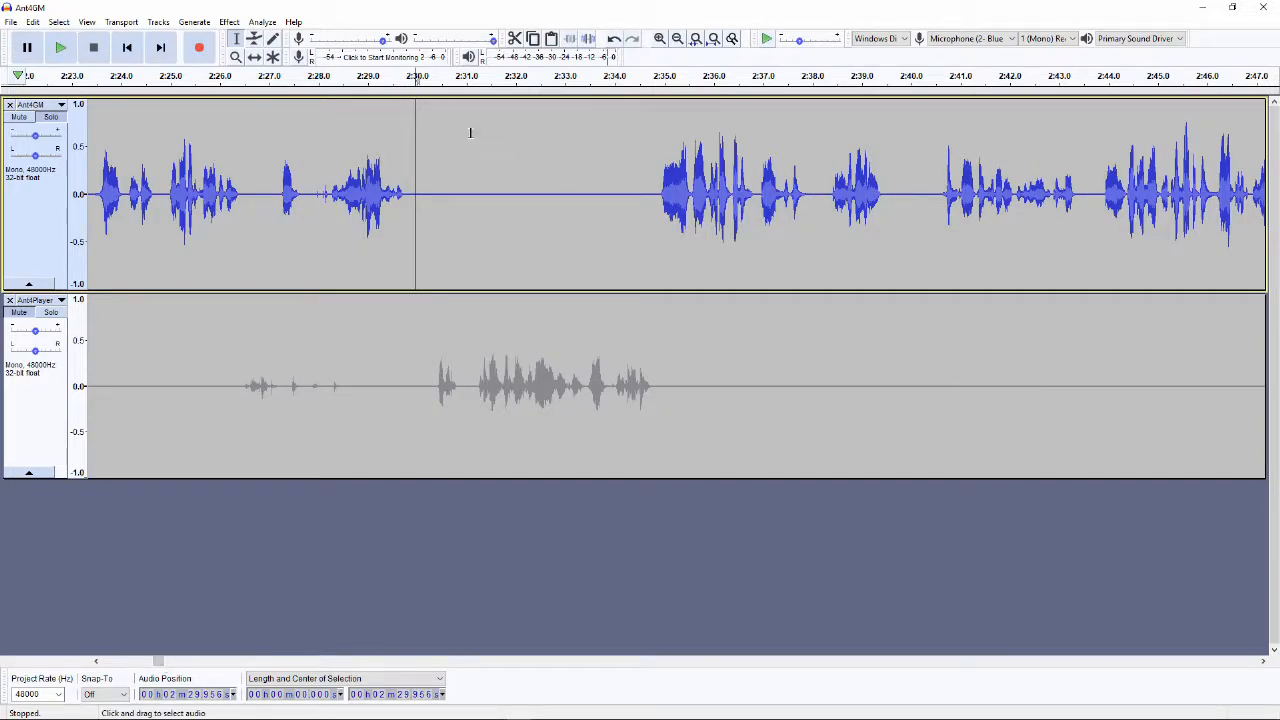
- Make Ant4Player audible alongside Ant4GM again and listen to both tracks from about 2:30 to compare their volumes
{"action": "left_click", "coordinate": [18, 313]}
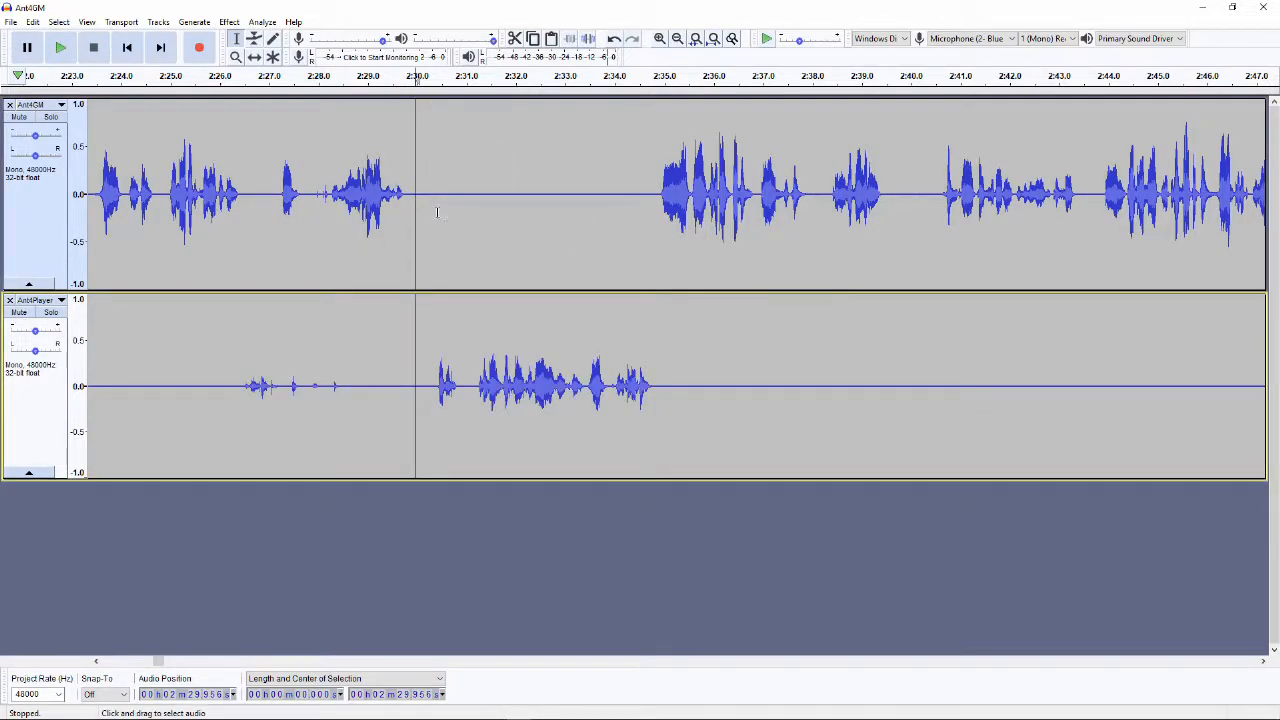
{"action": "left_click", "coordinate": [58, 49]}
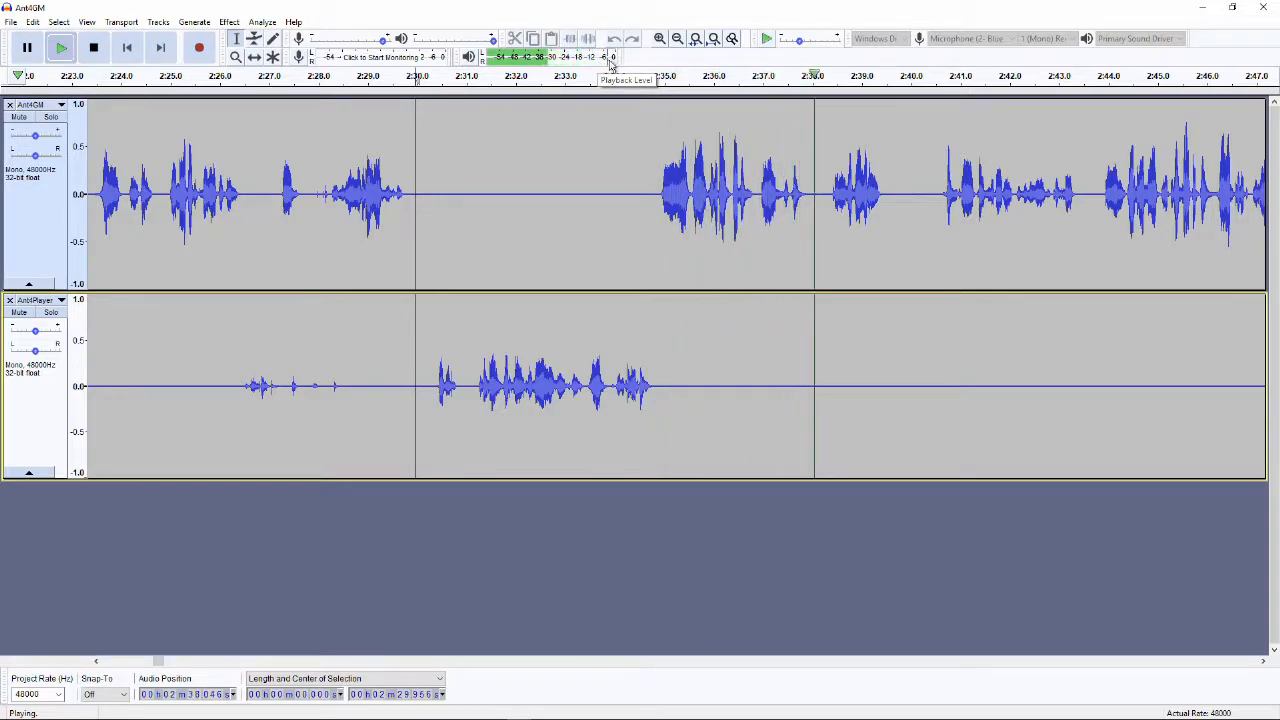
{"action": "left_click", "coordinate": [91, 56]}
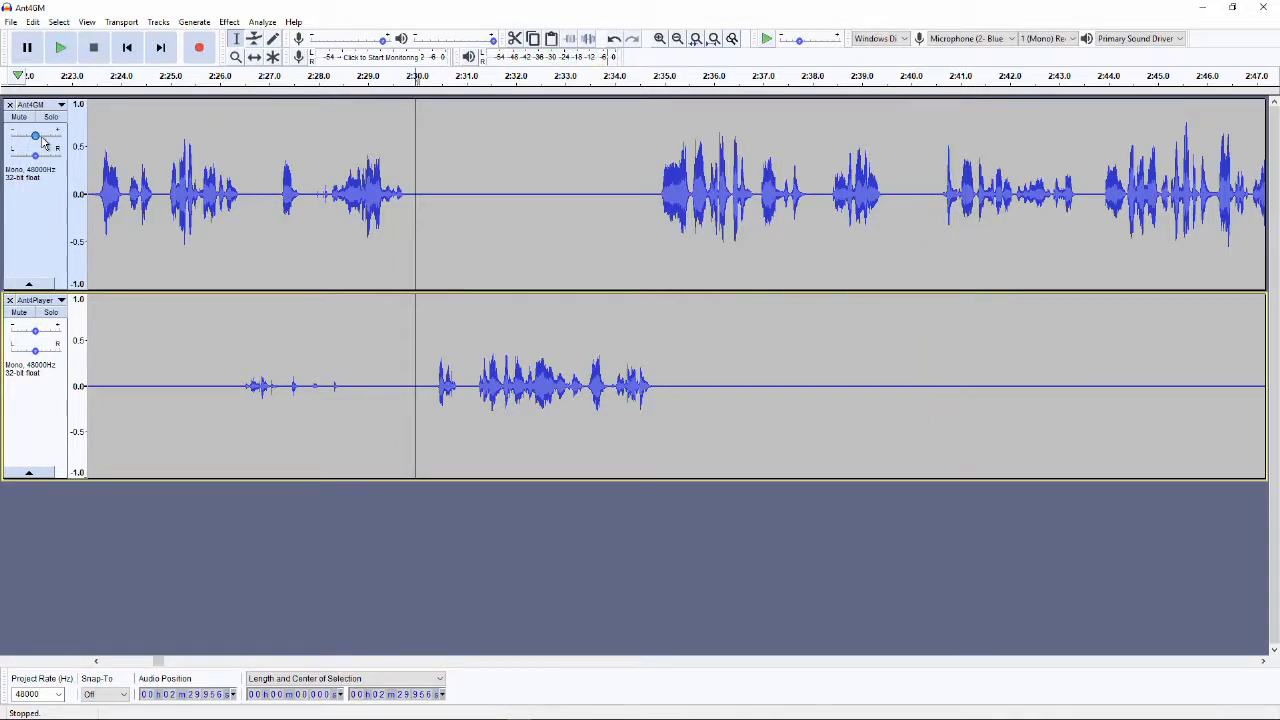
- Lower the Ant4GM gain to -7 dB and listen to both tracks from about 2:30.7
{"action": "left_click_drag", "start_coordinate": [36, 140], "coordinate": [33, 142]}
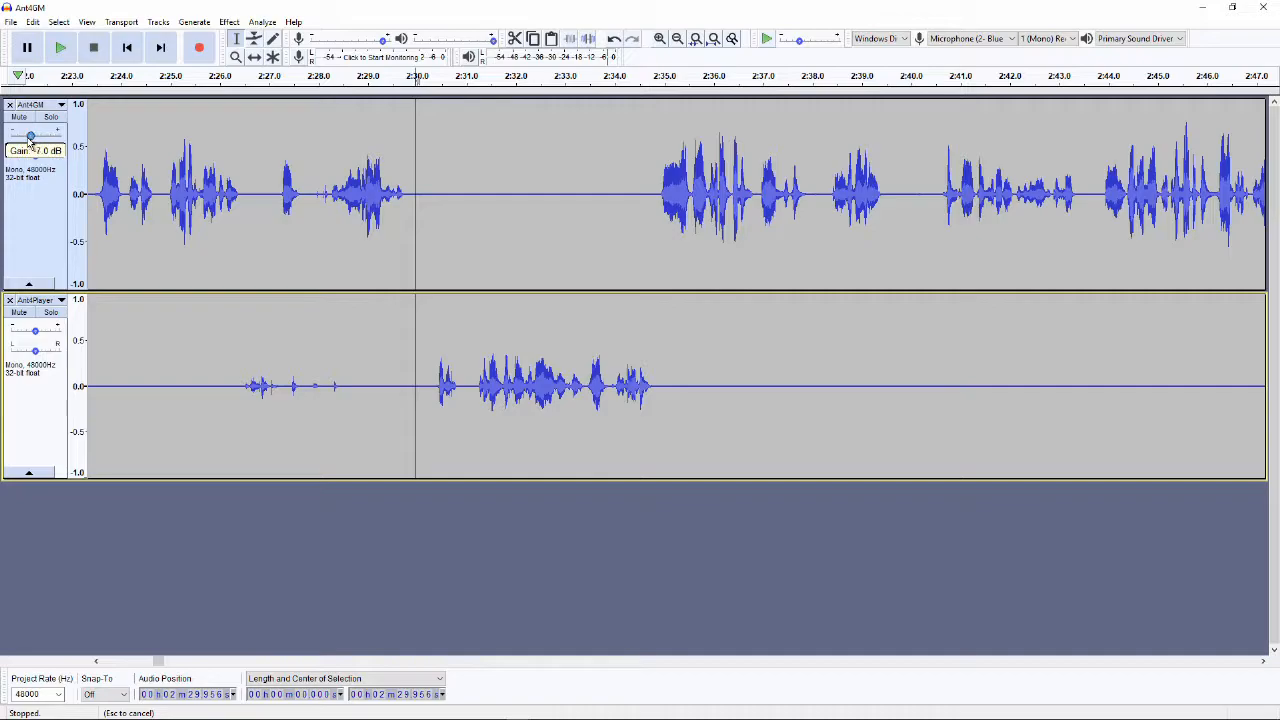
{"action": "left_click_drag", "start_coordinate": [30, 143], "coordinate": [30, 143]}
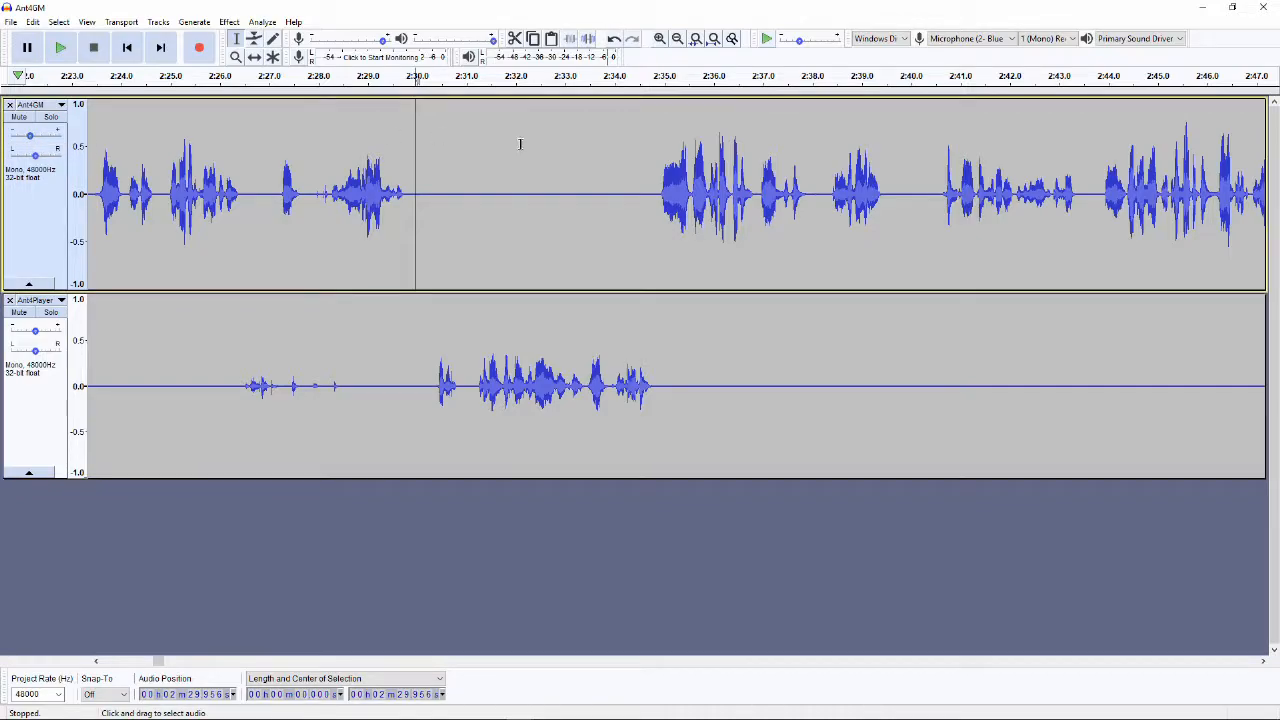
{"action": "left_click", "coordinate": [451, 141]}
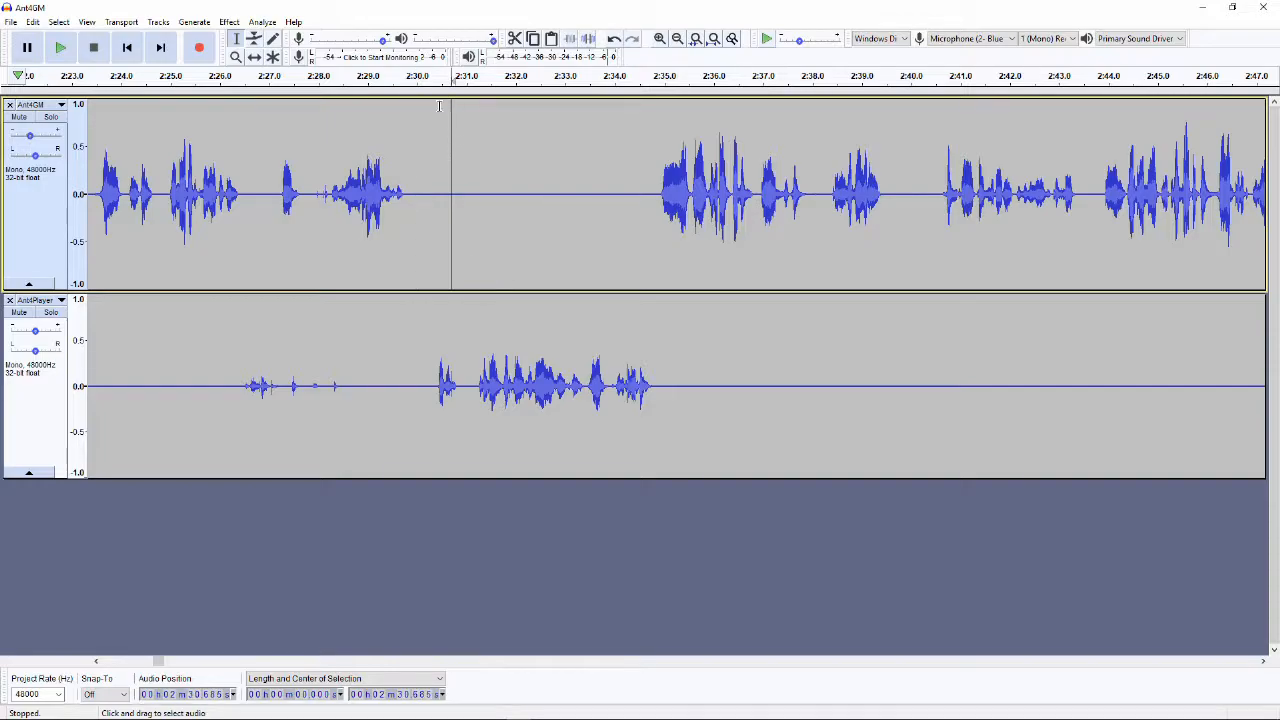
{"action": "left_click", "coordinate": [452, 76]}
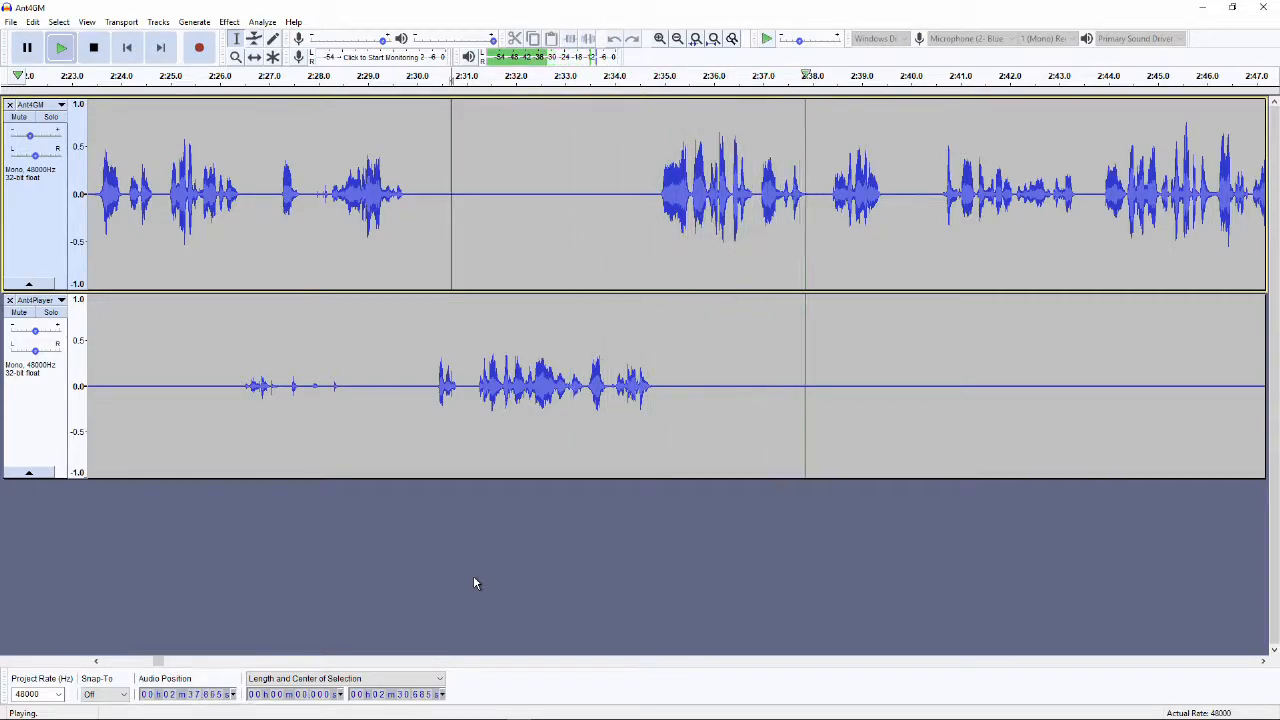
{"action": "key", "text": "space"}
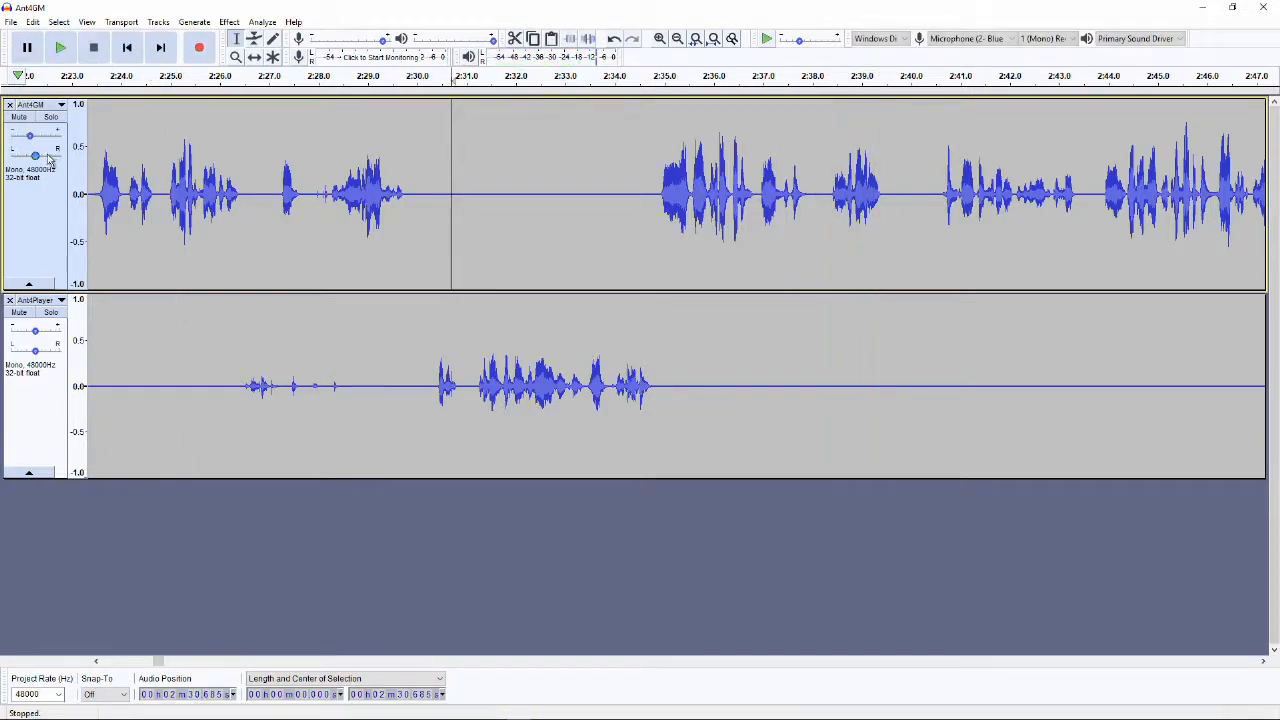
- Set the Ant4GM gain to -6 dB and listen to the balance of both tracks from about 2:31.9
{"action": "left_click_drag", "start_coordinate": [32, 136], "coordinate": [34, 135]}
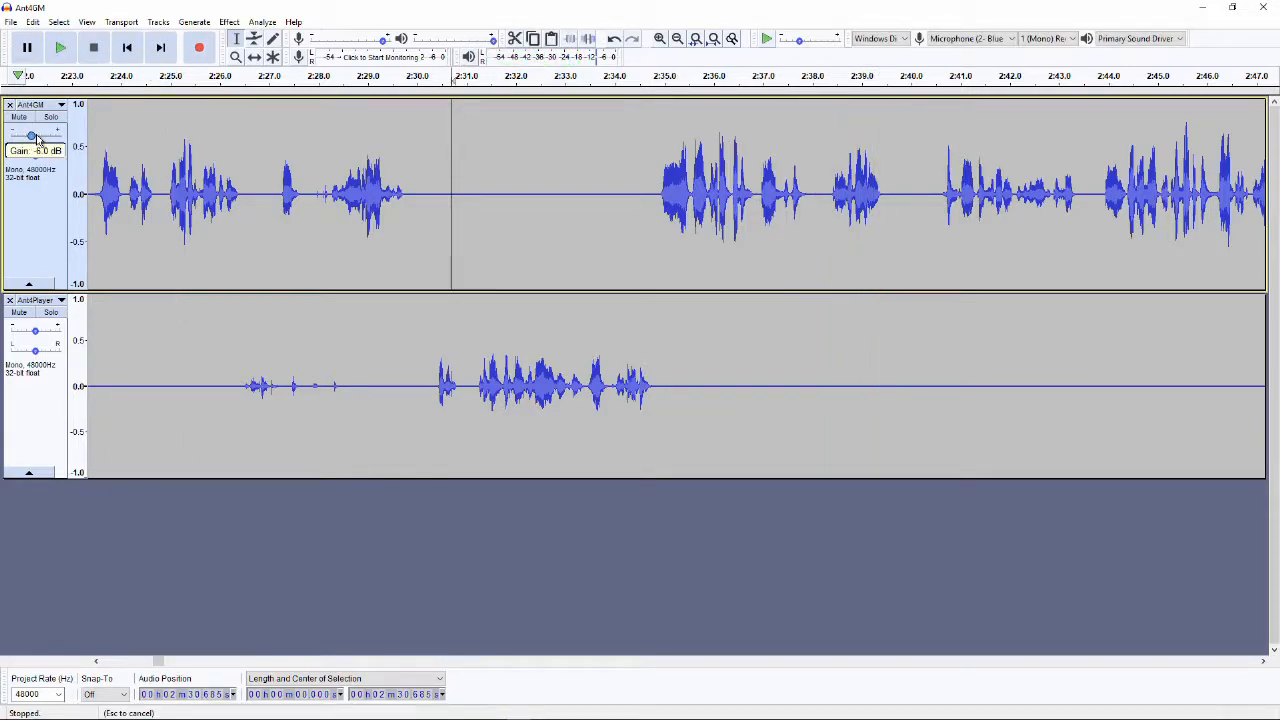
{"action": "left_click", "coordinate": [512, 183]}
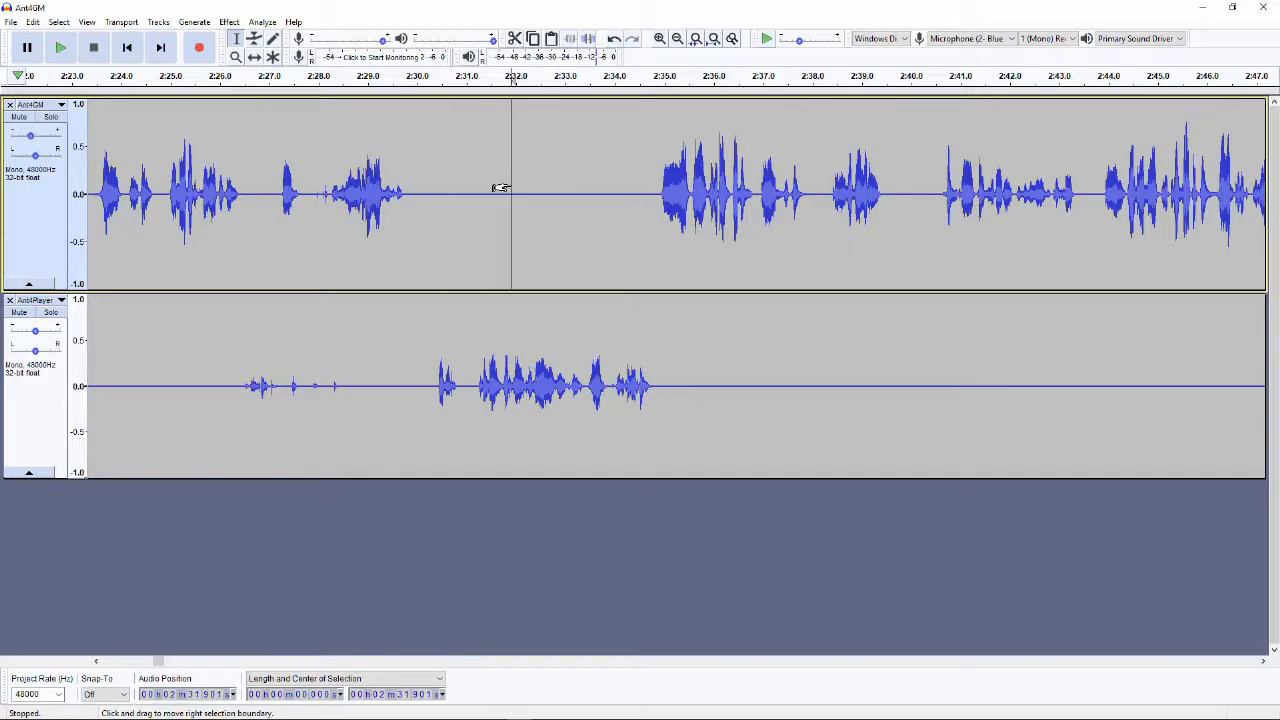
{"action": "left_click", "coordinate": [60, 48]}
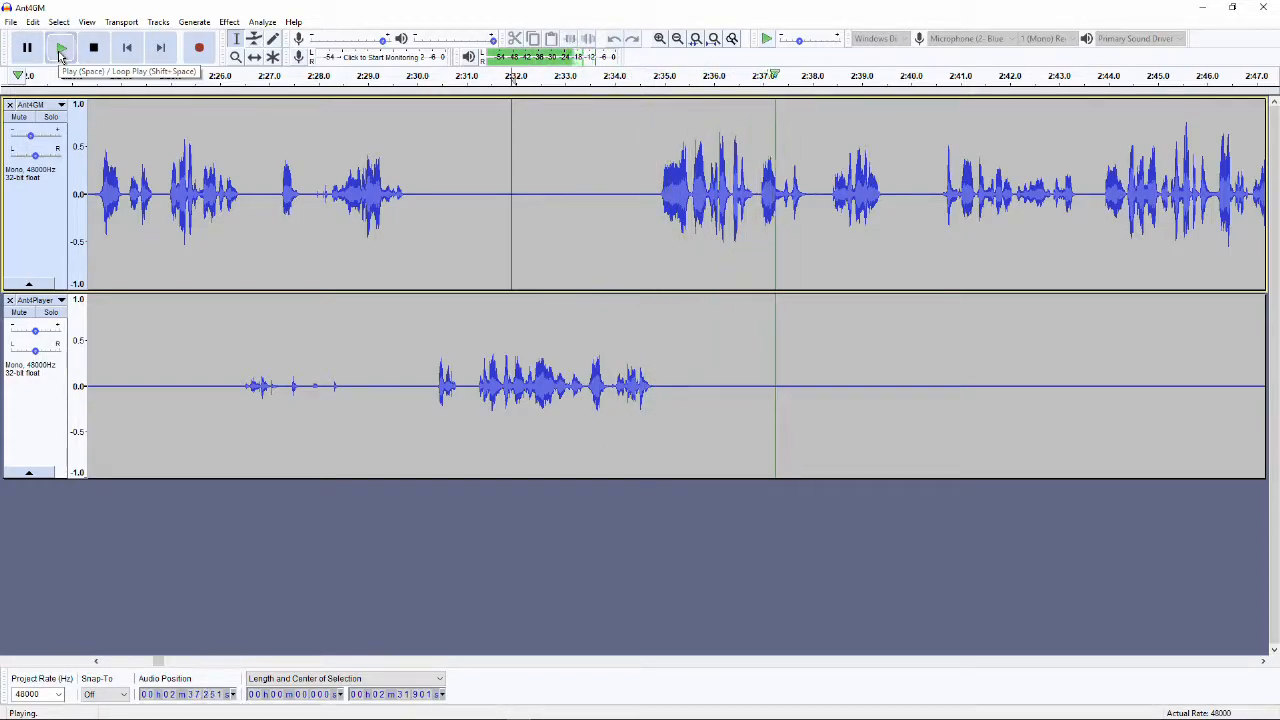
{"action": "left_click", "coordinate": [60, 48]}
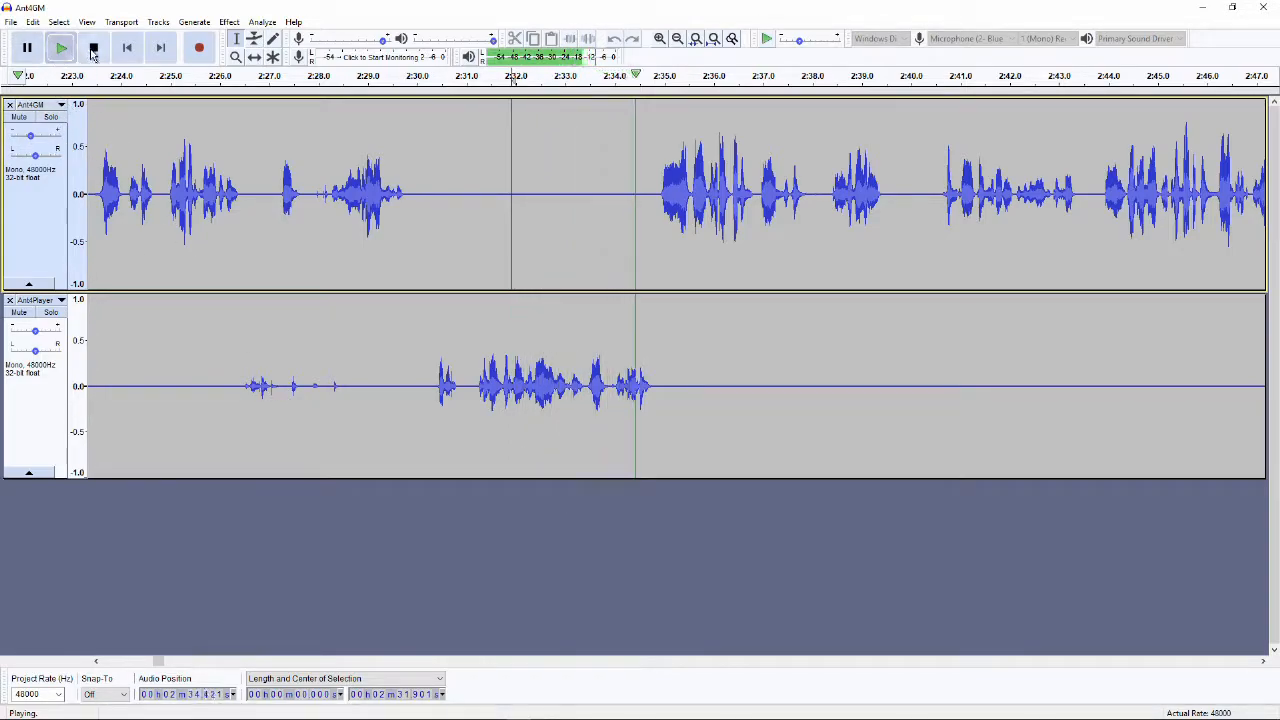
{"action": "left_click", "coordinate": [60, 47]}
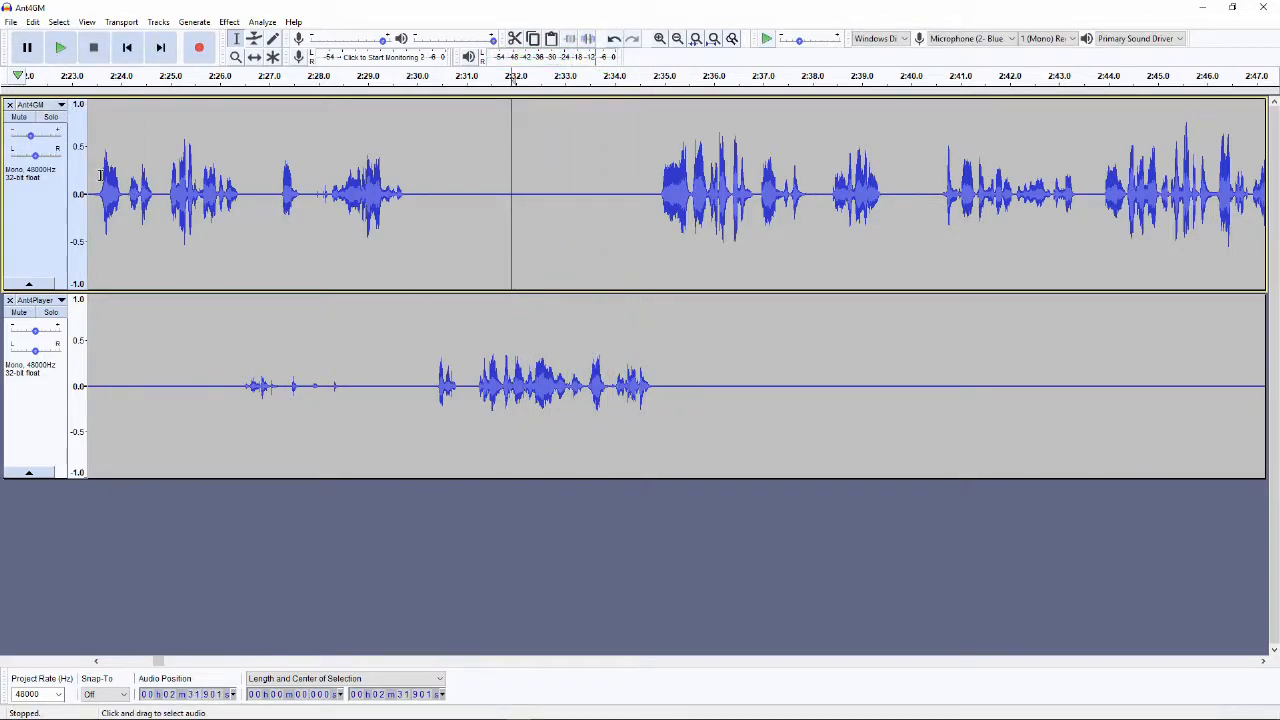
- Pan Ant4GM slightly to the right and Ant4Player slightly to the left
{"action": "left_click", "coordinate": [37, 158]}
{"action": "left_click_drag", "start_coordinate": [38, 160], "coordinate": [43, 159]}
{"action": "left_click_drag", "start_coordinate": [36, 355], "coordinate": [31, 356]}
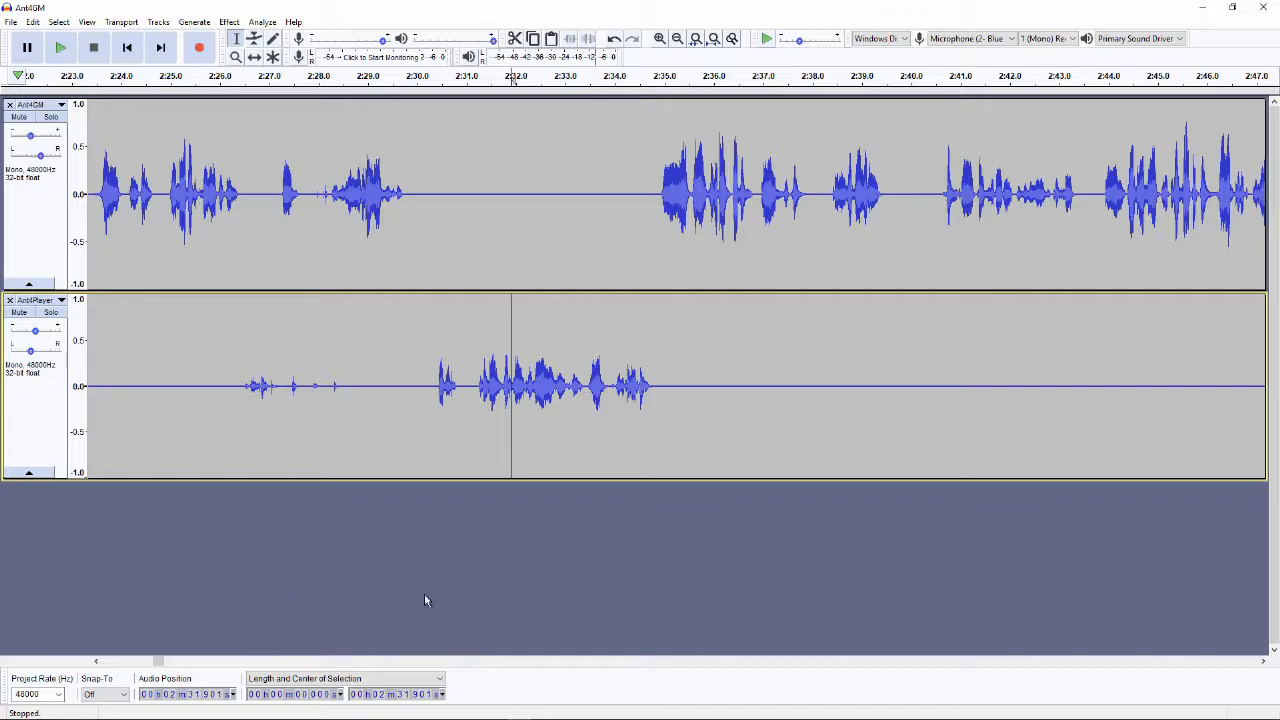
- Listen to both tracks from about 46:51 for unwanted sounds between the spoken passages
{"action": "left_click_drag", "start_coordinate": [157, 662], "coordinate": [178, 668]}
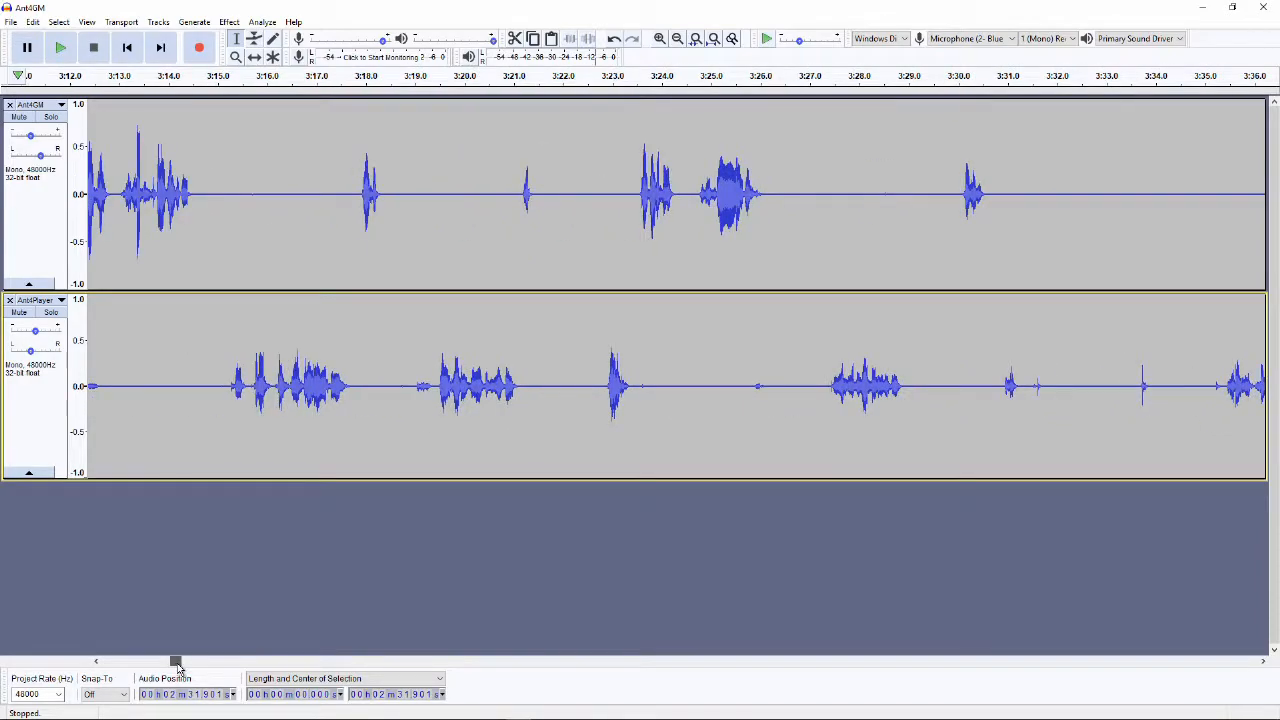
{"action": "scroll", "coordinate": [457, 567], "scroll_direction": "down", "scroll_amount": 4, "text": "ctrl"}
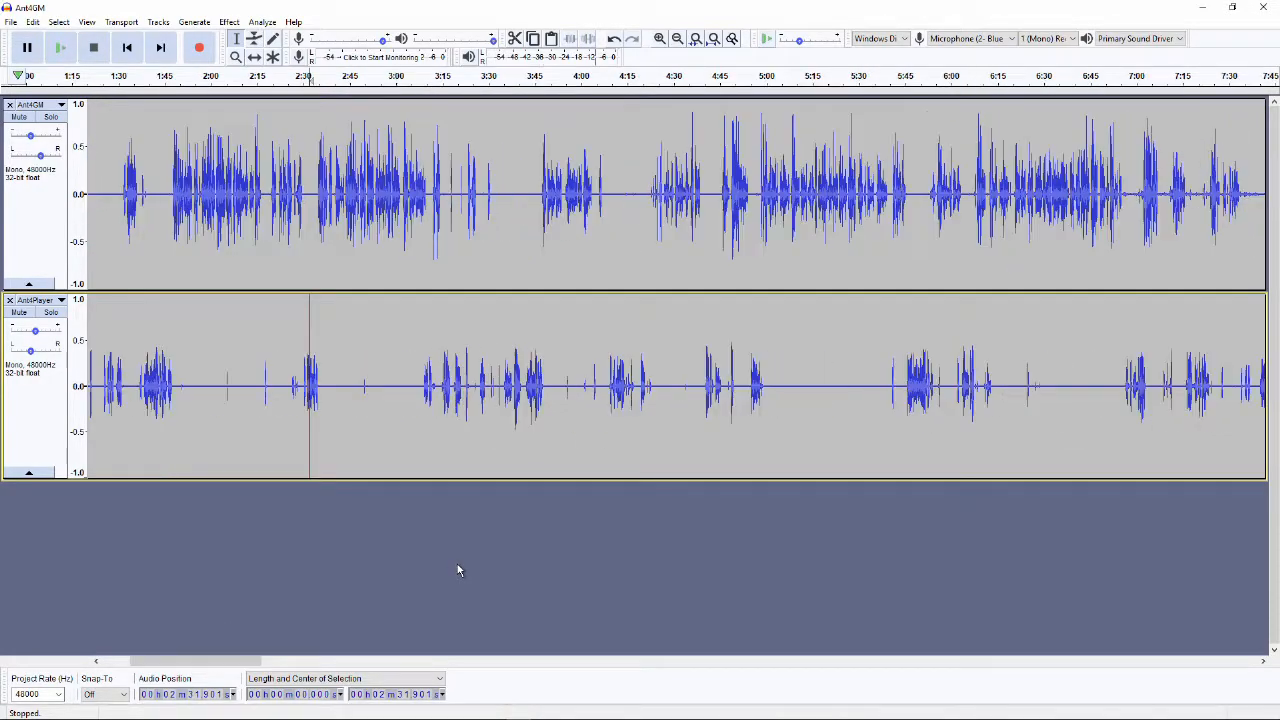
{"action": "scroll", "coordinate": [458, 570], "scroll_direction": "down", "scroll_amount": 5, "text": "ctrl"}
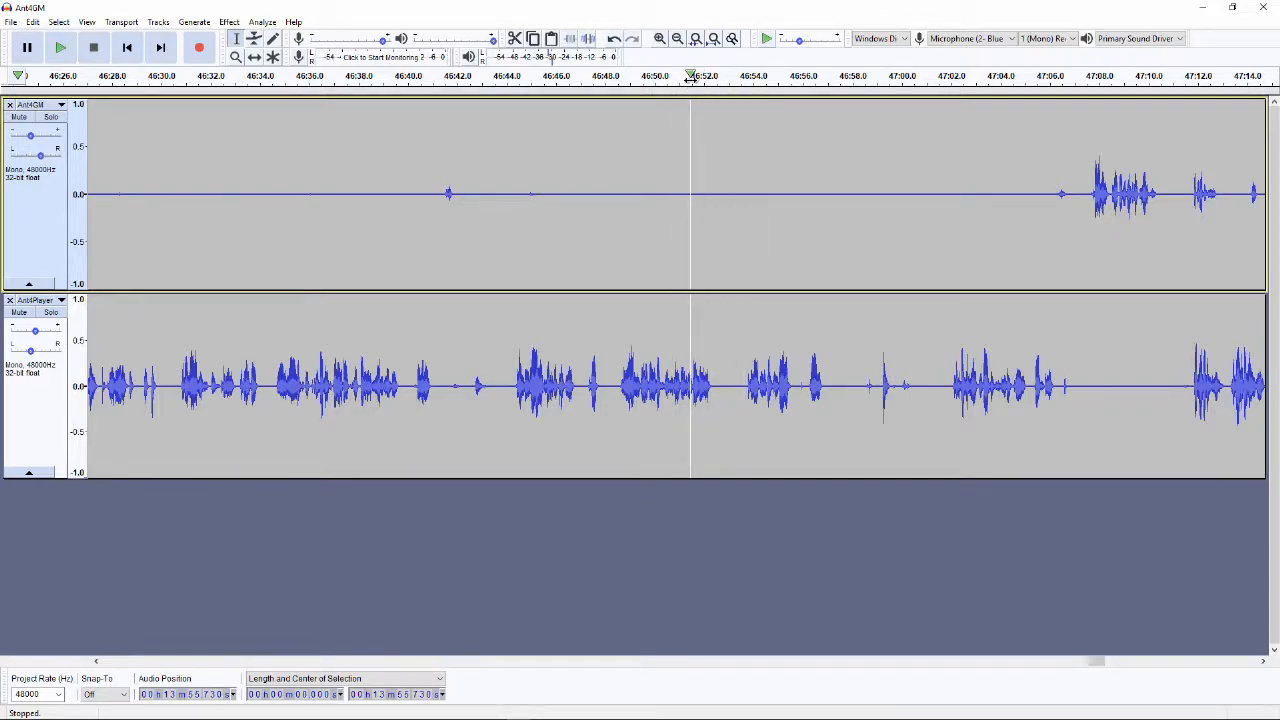
{"action": "left_click", "coordinate": [690, 78]}
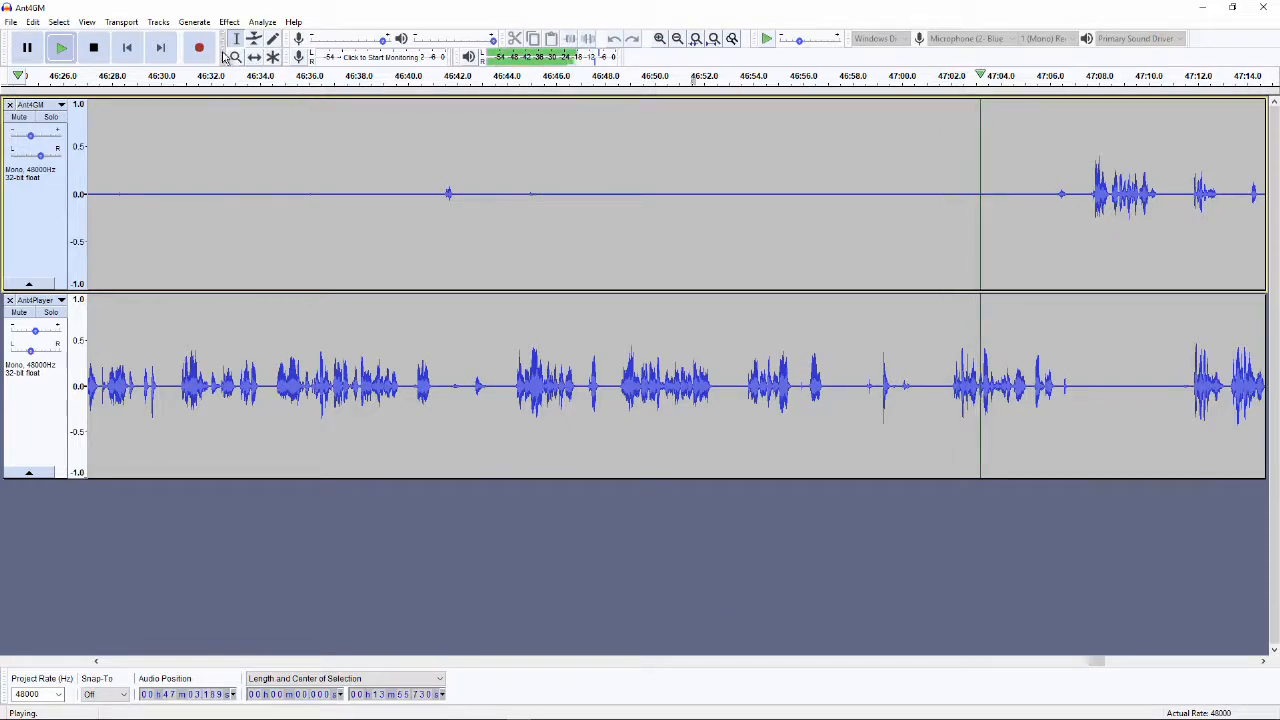
{"action": "left_click", "coordinate": [27, 47]}
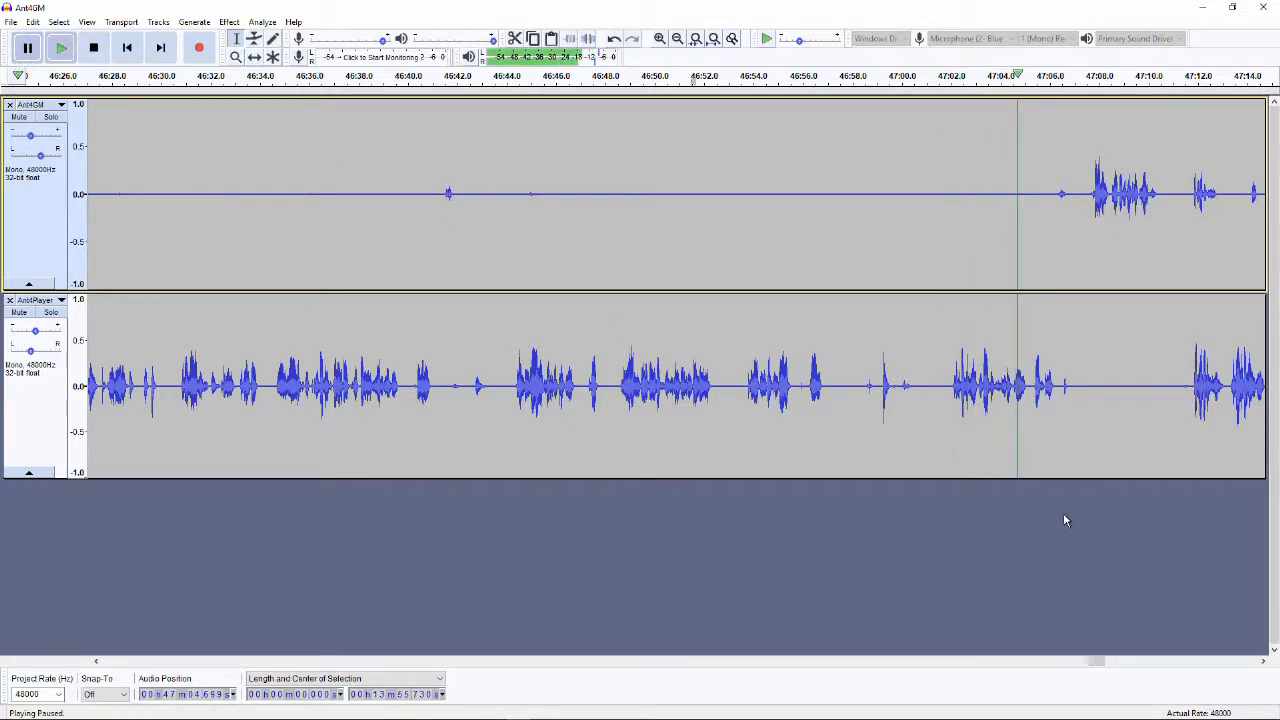
- Replay the short isolated spike in Ant4Player from about 46:59.1
{"action": "left_click", "coordinate": [881, 378]}
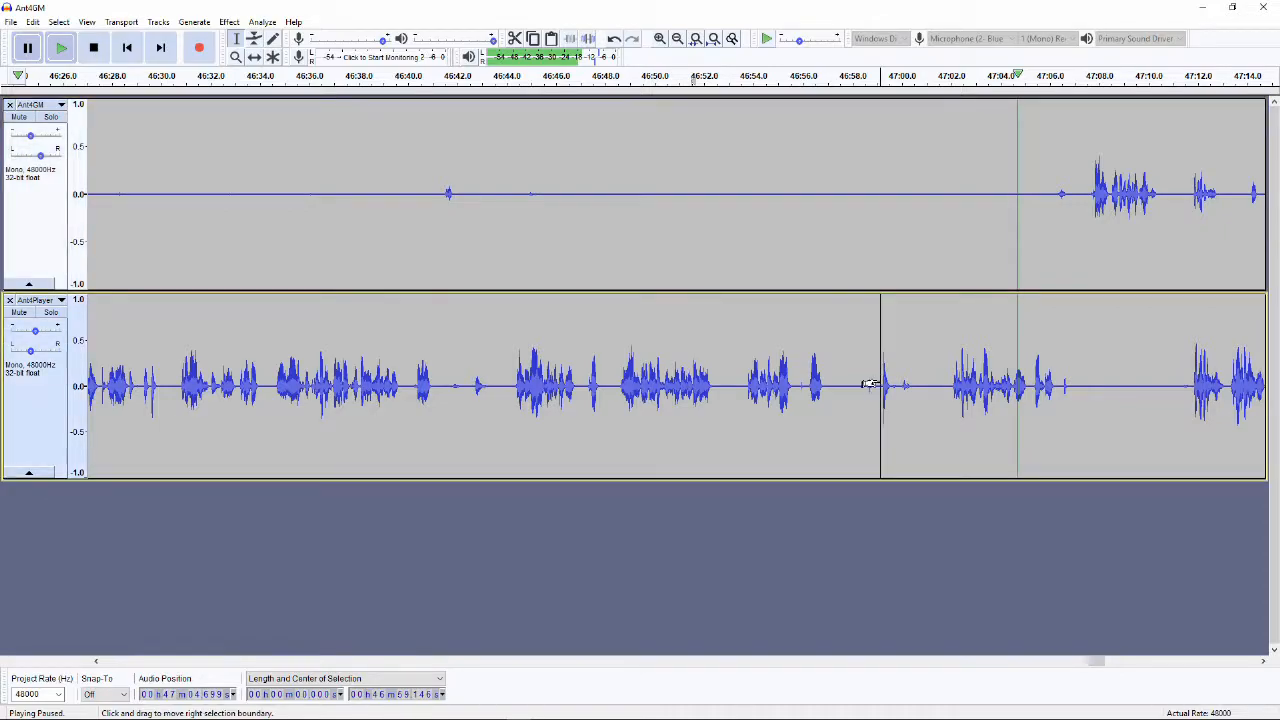
{"action": "left_click", "coordinate": [873, 76]}
{"action": "left_click", "coordinate": [875, 78]}
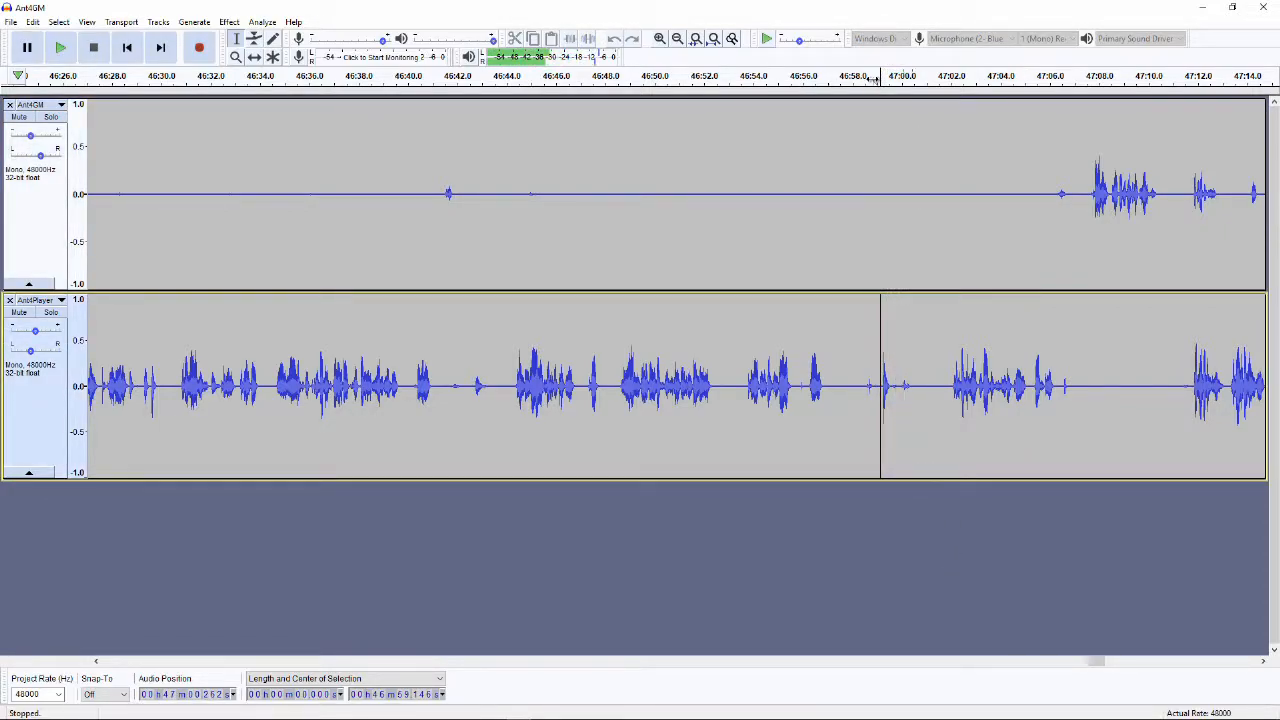
{"action": "key", "text": "space"}
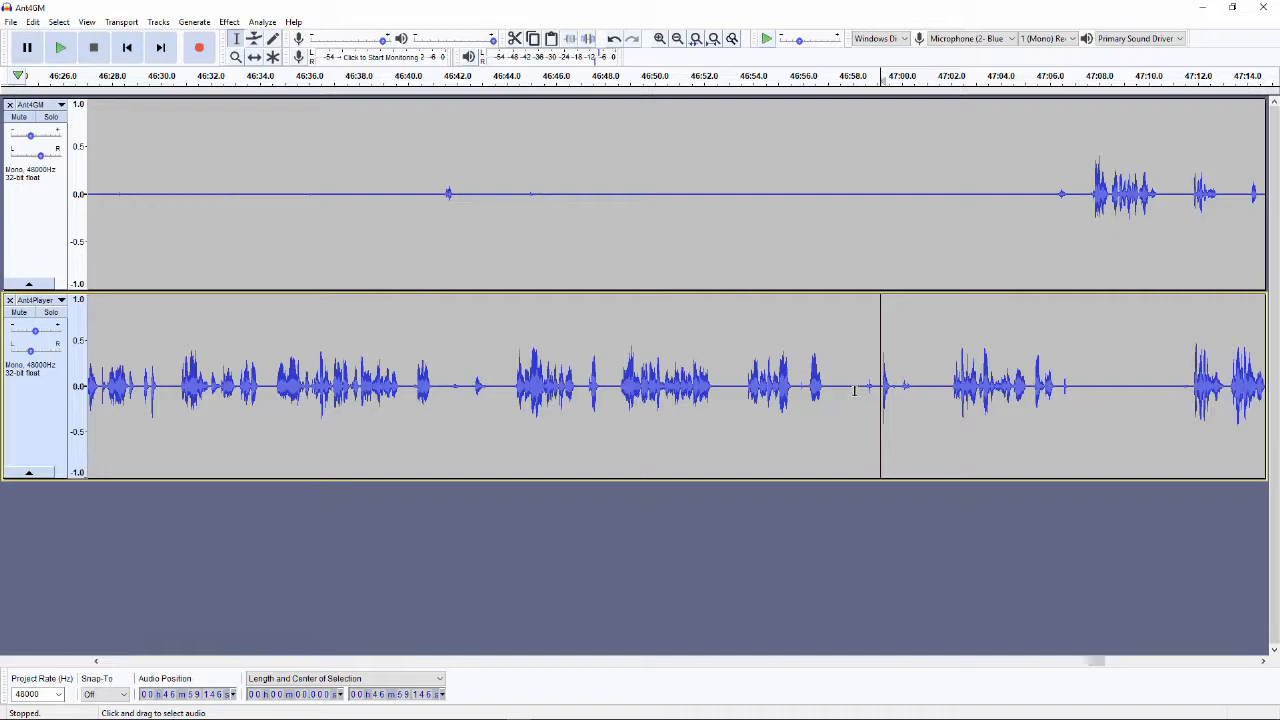
- With the Multi-Tool, delete the stretch from about 46:58.1 to 47:00.6 in both tracks to remove the isolated spike
{"action": "key", "text": "F2"}
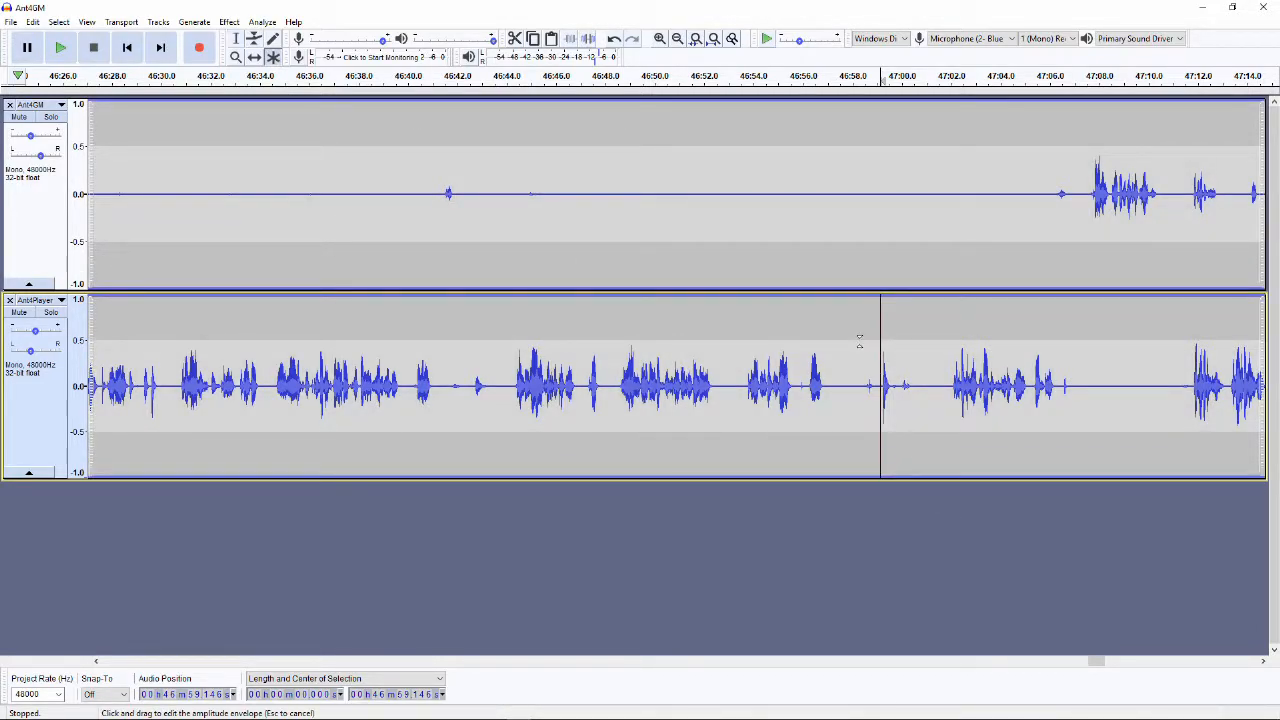
{"action": "key", "text": "F6"}
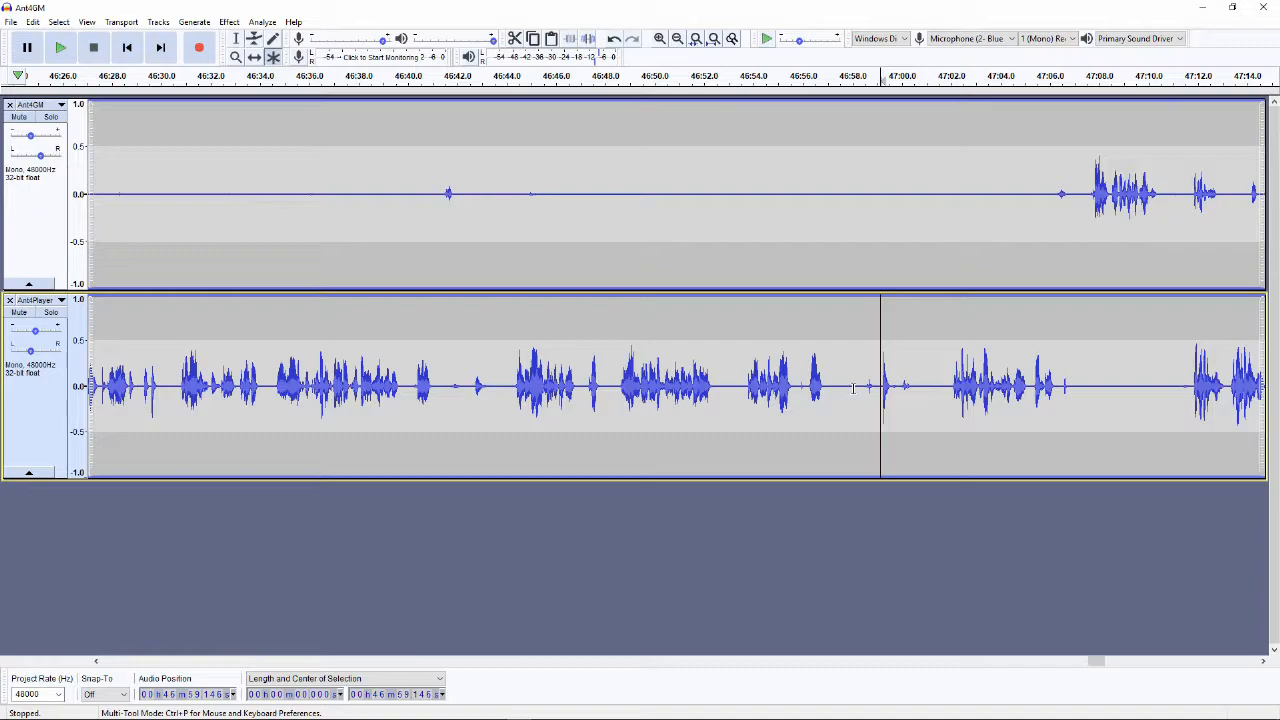
{"action": "left_click_drag", "start_coordinate": [853, 386], "coordinate": [921, 390]}
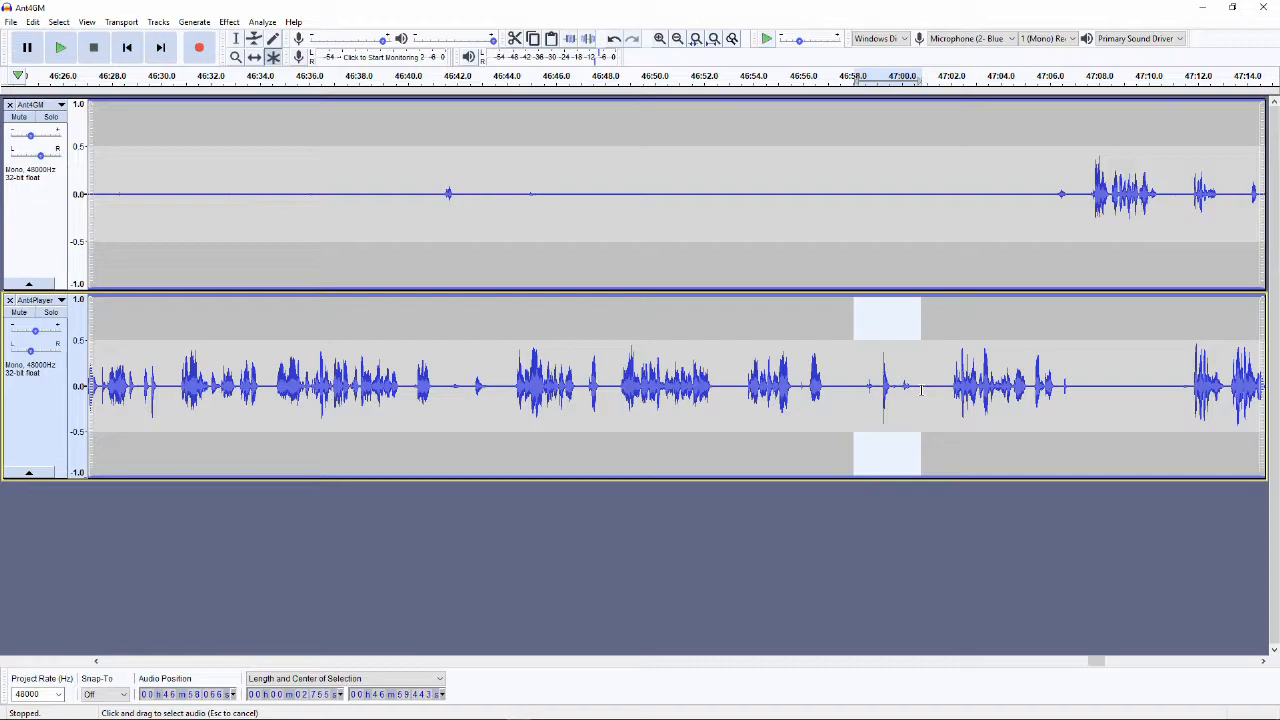
{"action": "left_click_drag", "start_coordinate": [921, 390], "coordinate": [919, 390]}
{"action": "left_click_drag", "start_coordinate": [919, 390], "coordinate": [915, 182]}
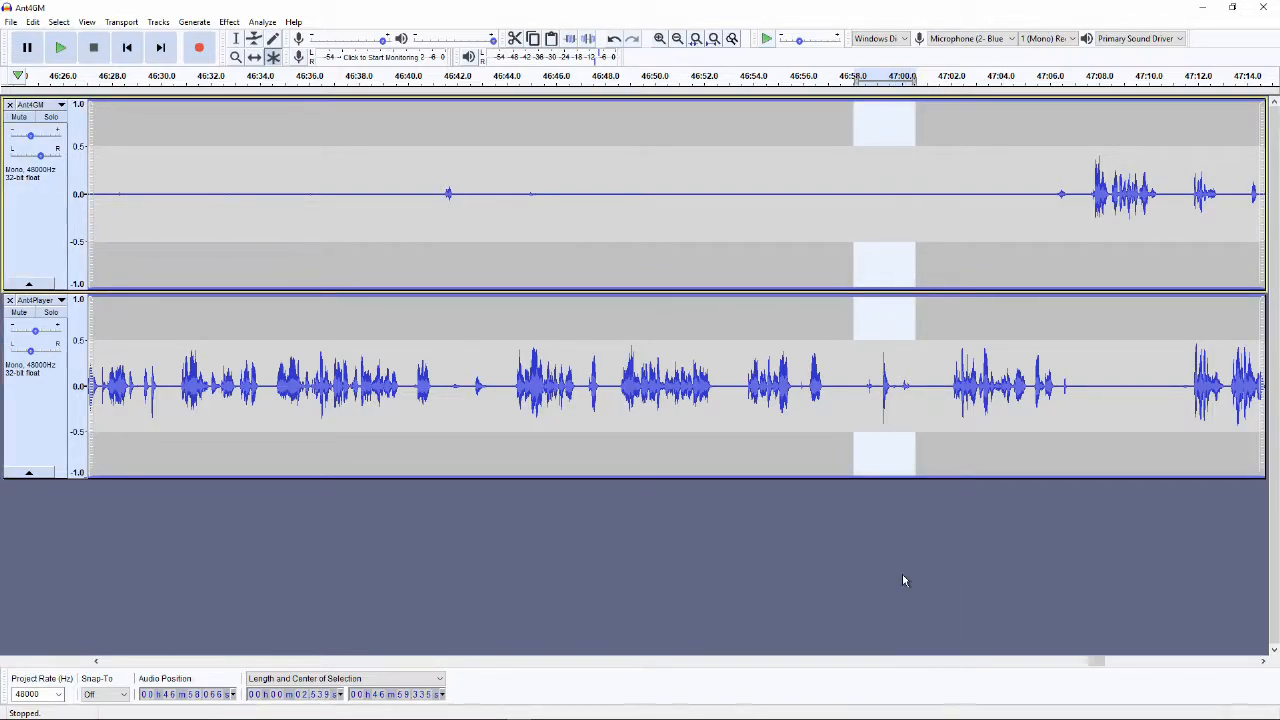
{"action": "key", "text": "Delete"}
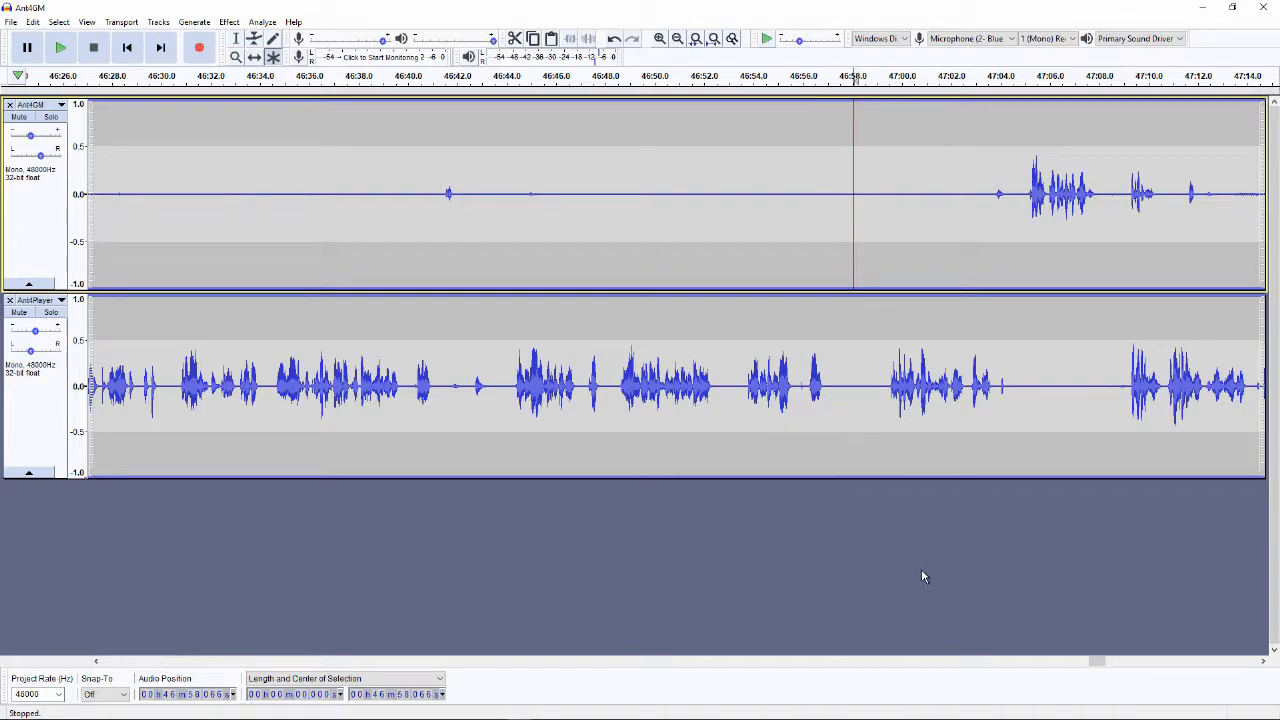
{"action": "left_click", "coordinate": [902, 214]}
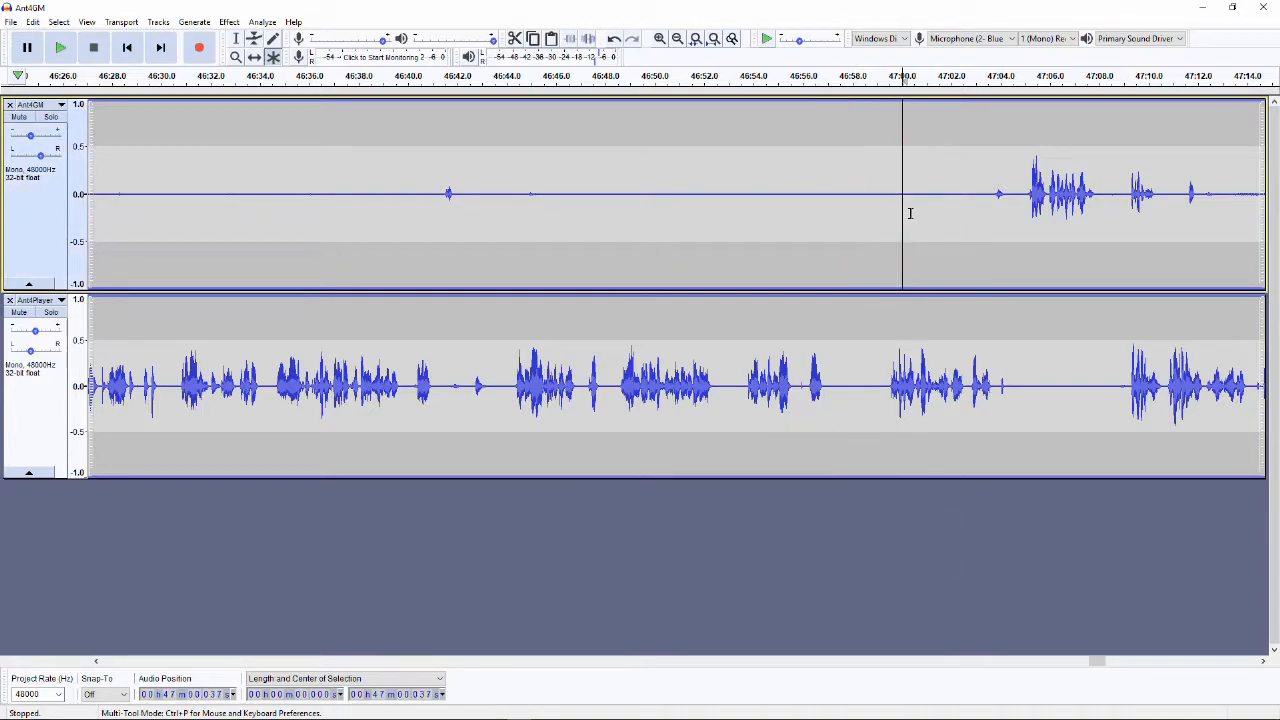
- Play both tracks from about 46:56 to check the transition across the deleted stretch
{"action": "left_click", "coordinate": [830, 385]}
{"action": "left_click", "coordinate": [808, 77]}
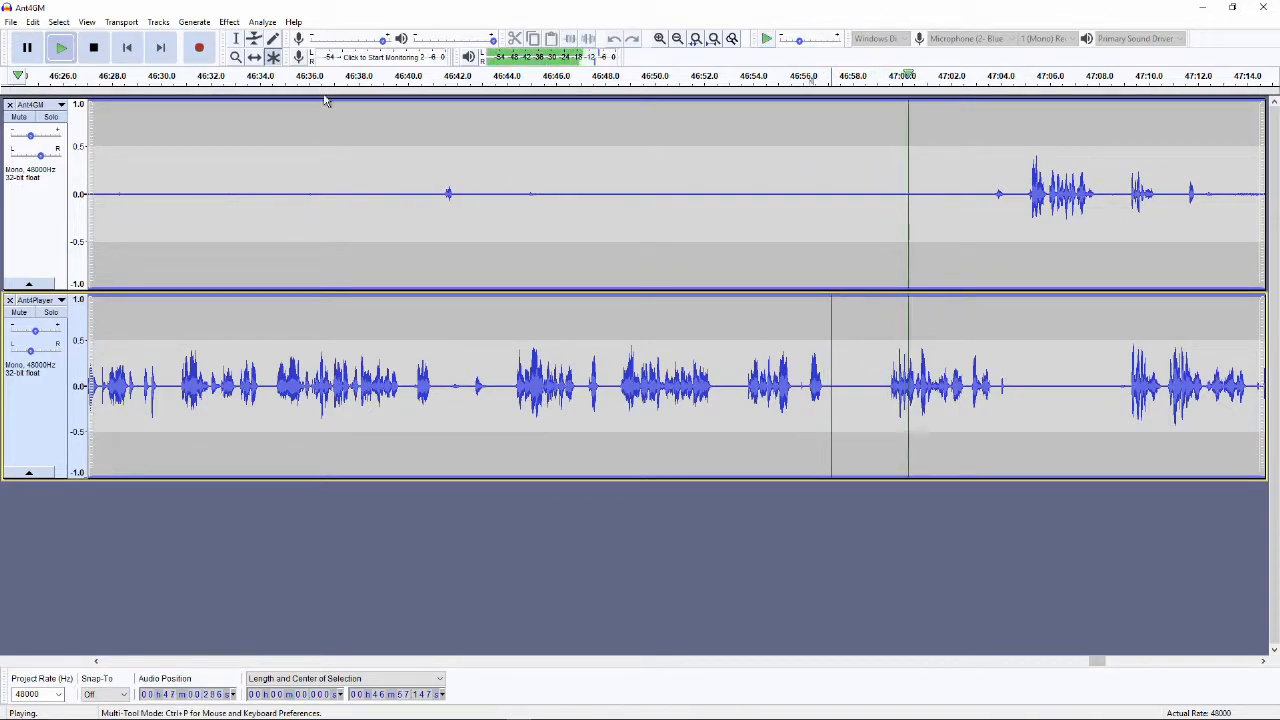
{"action": "left_click", "coordinate": [95, 47]}
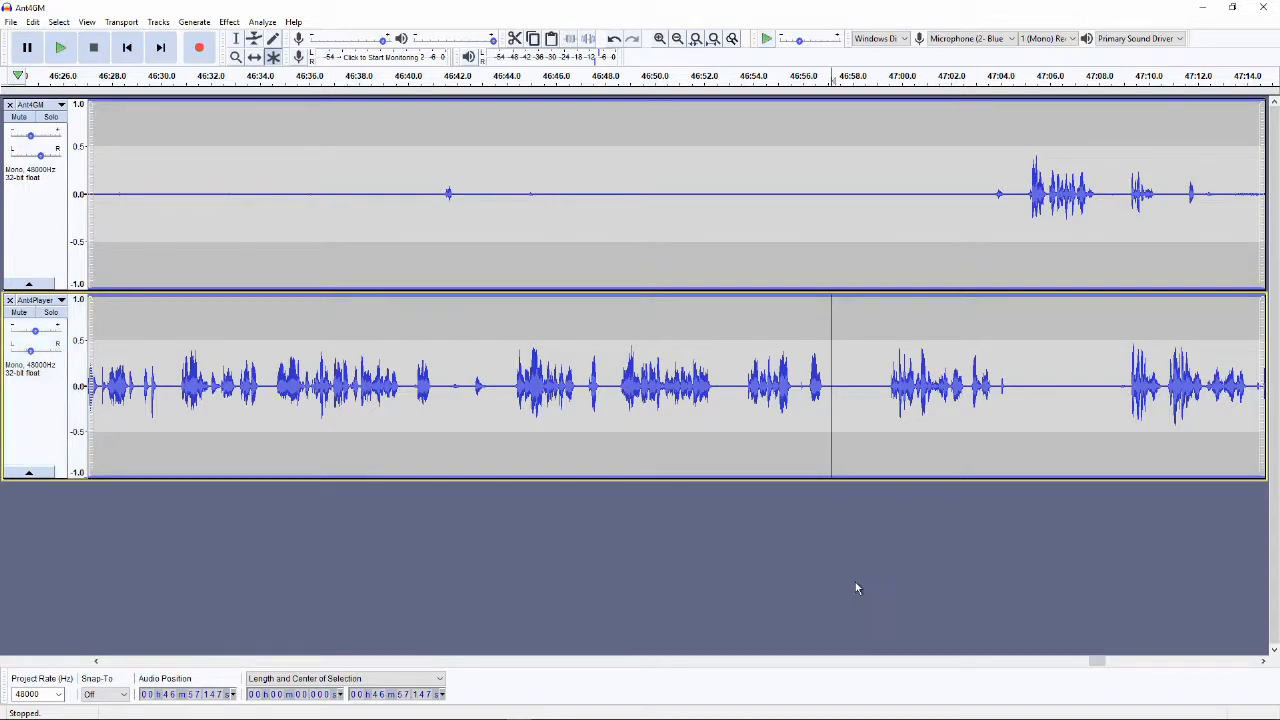
{"action": "left_click", "coordinate": [230, 22]}
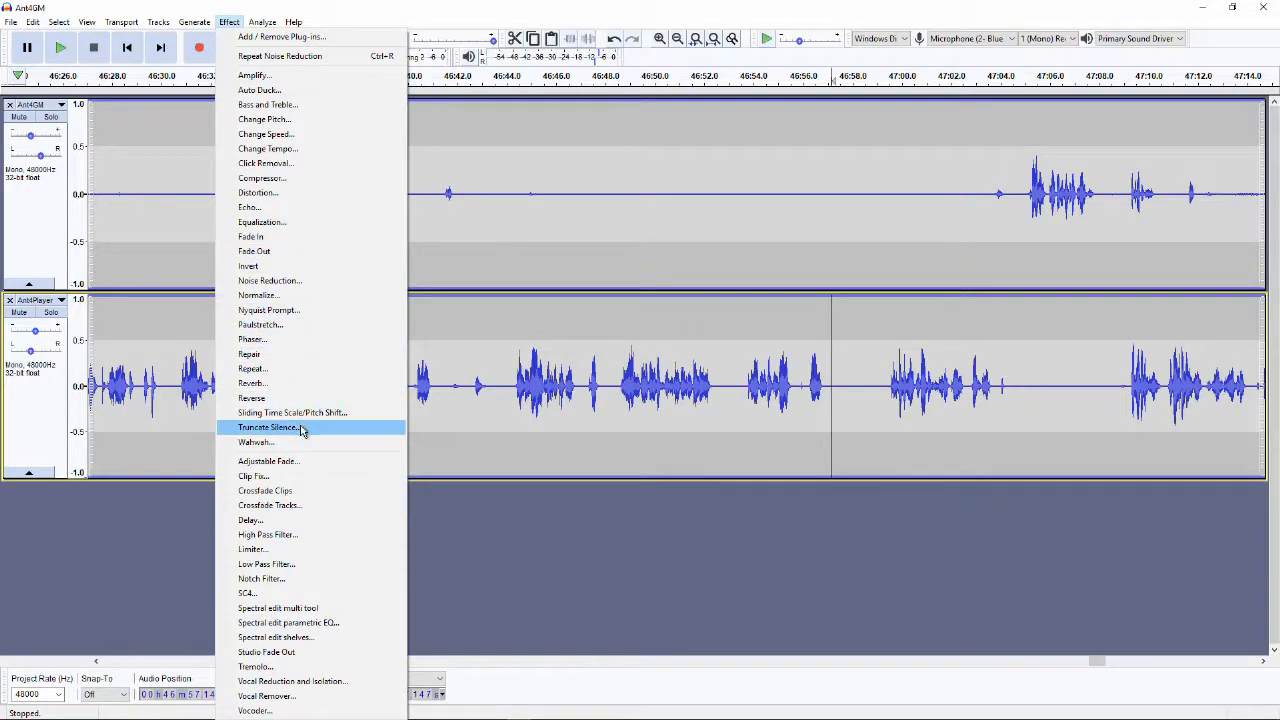
{"action": "left_click", "coordinate": [268, 427]}
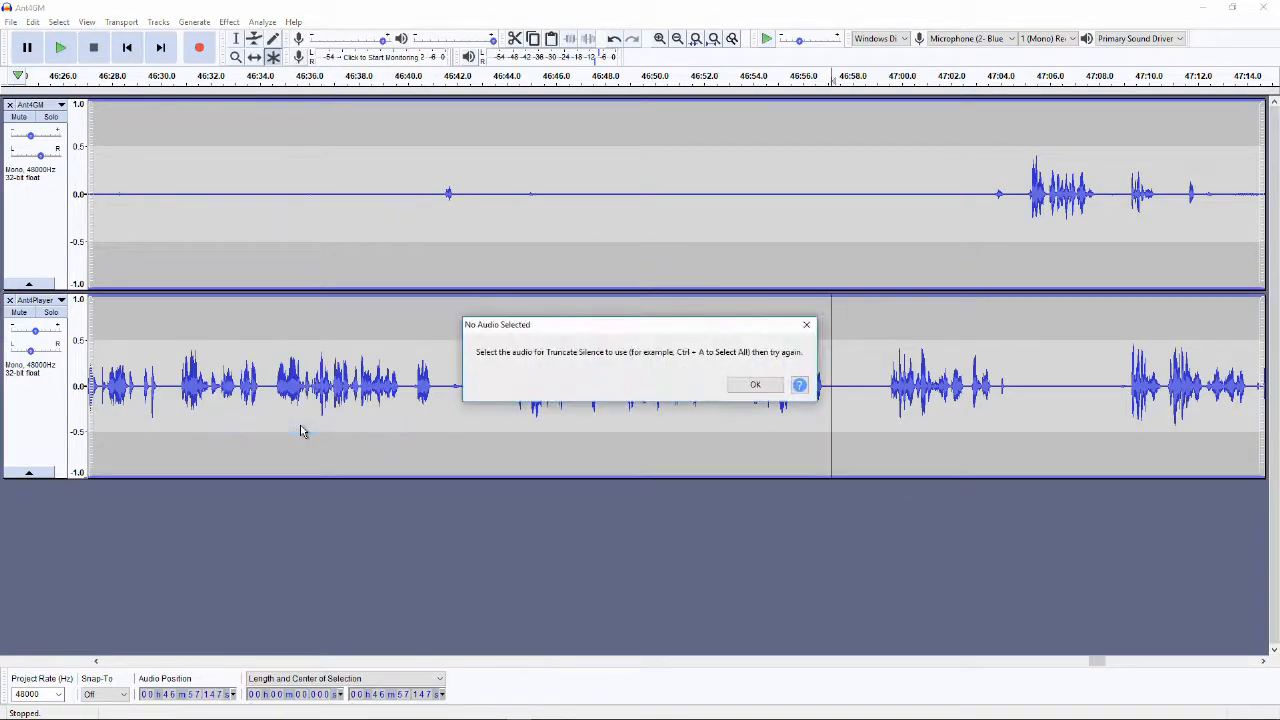
{"action": "left_click", "coordinate": [762, 388]}
- Select the whole Ant4GM and Ant4Player tracks and open the Truncate Silence effect
{"action": "left_click", "coordinate": [24, 436]}
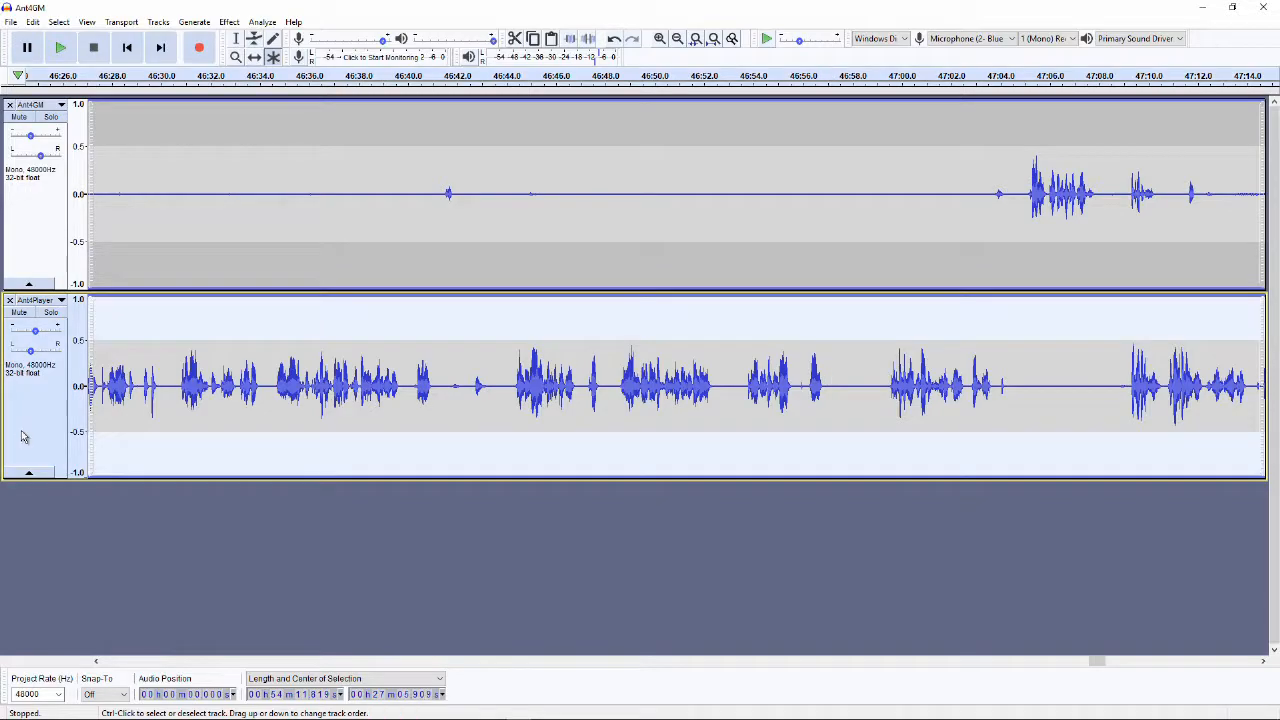
{"action": "left_click", "coordinate": [45, 248], "text": "ctrl"}
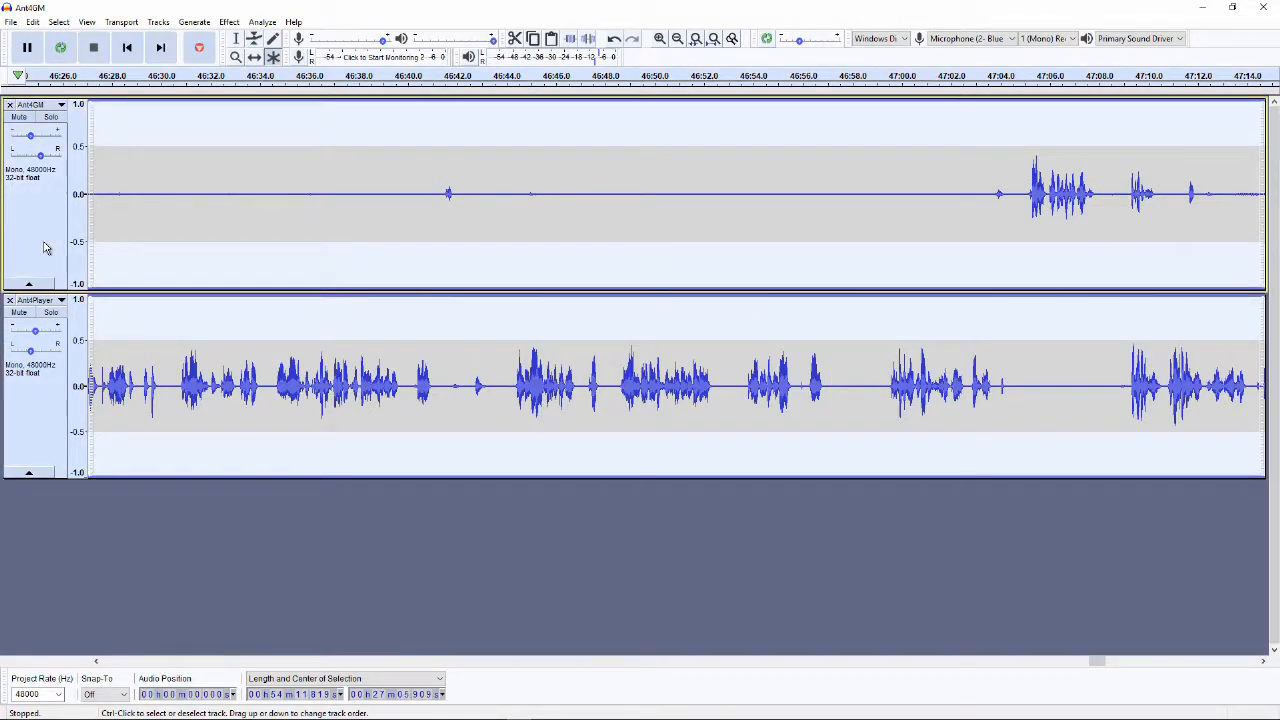
{"action": "left_click", "coordinate": [158, 22]}
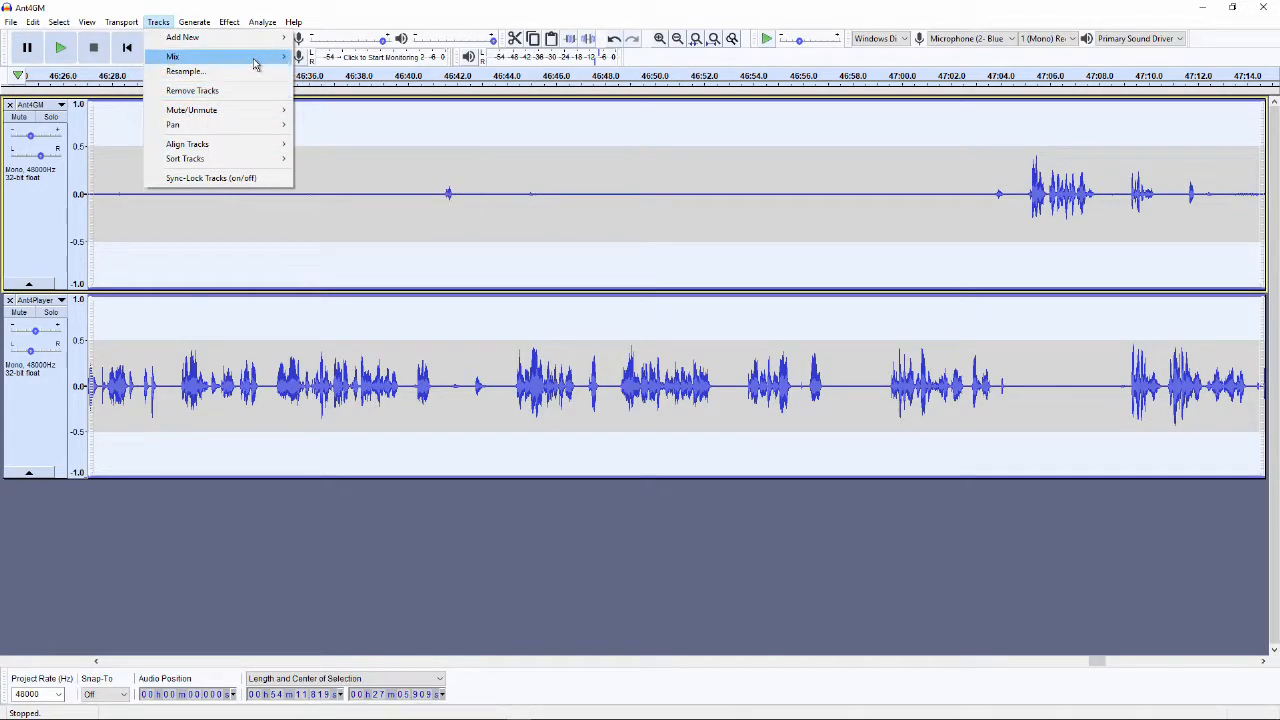
{"action": "mouse_move", "coordinate": [229, 22]}
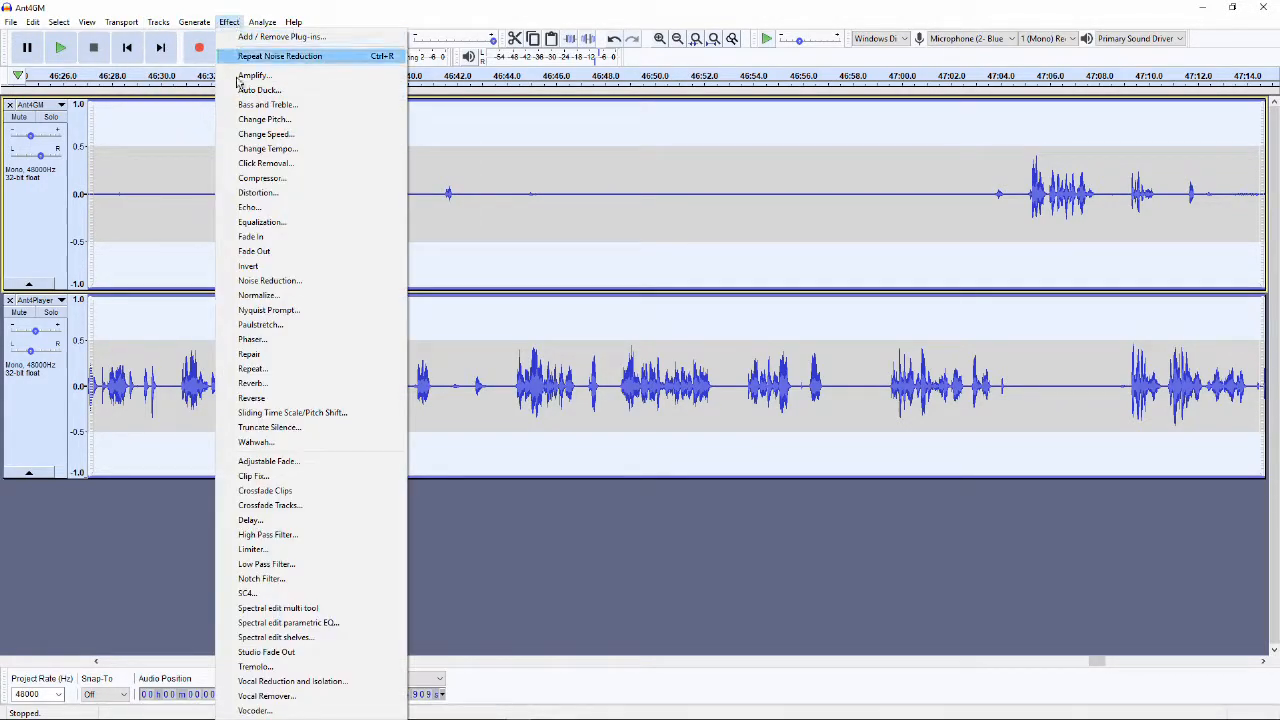
{"action": "left_click", "coordinate": [312, 427]}
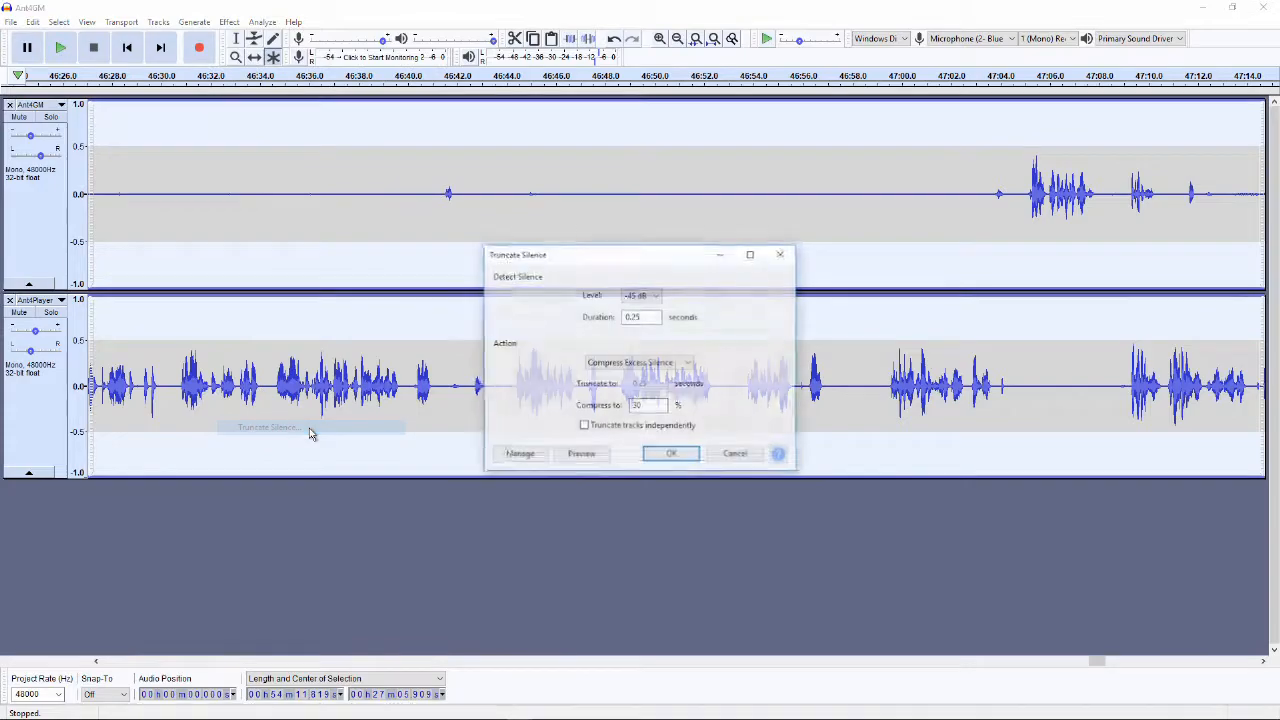
- Try a silence detection level of -40 dB in Truncate Silence
{"action": "left_click", "coordinate": [648, 295]}
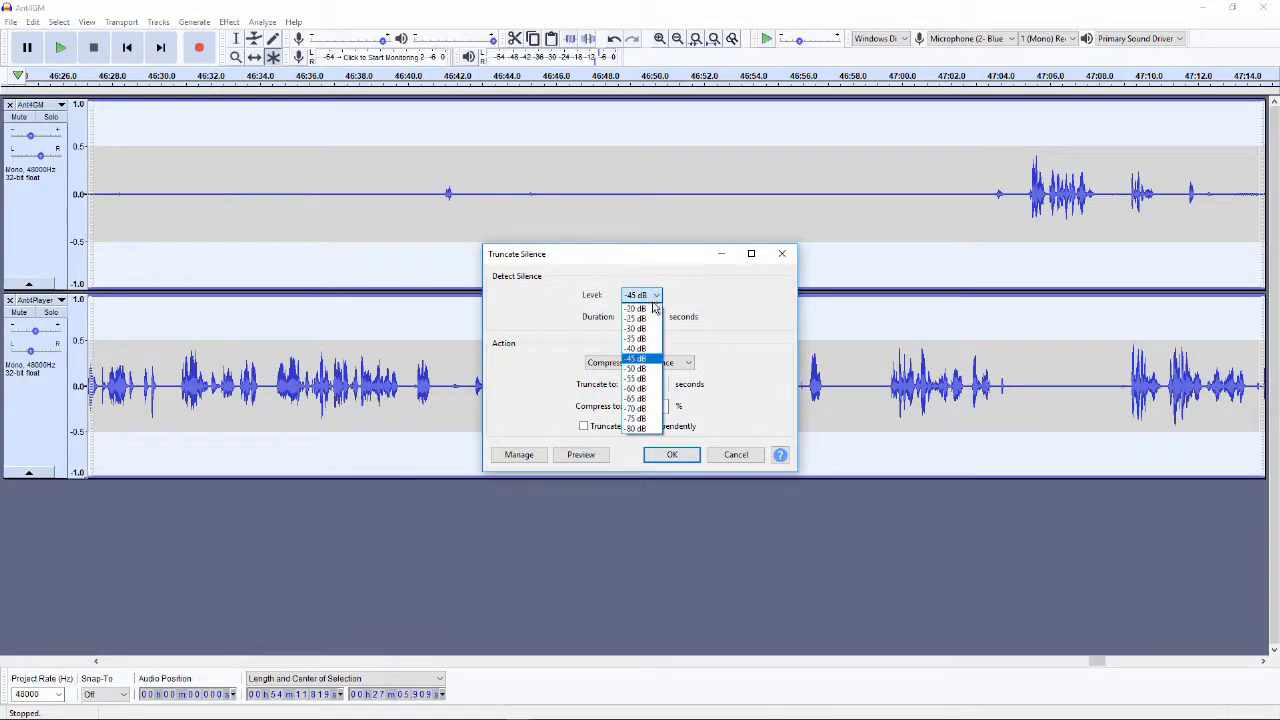
{"action": "left_click", "coordinate": [651, 349]}
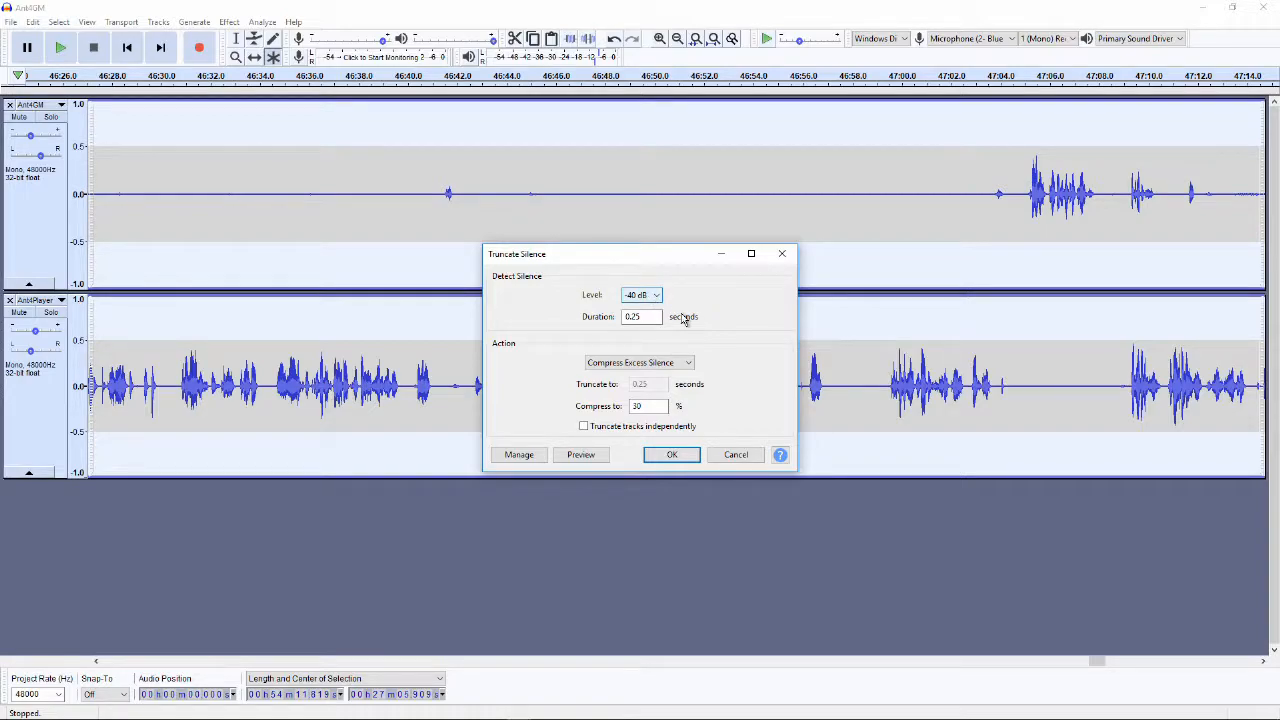
{"action": "left_click_drag", "start_coordinate": [668, 262], "coordinate": [553, 262]}
{"action": "left_click", "coordinate": [669, 255]}
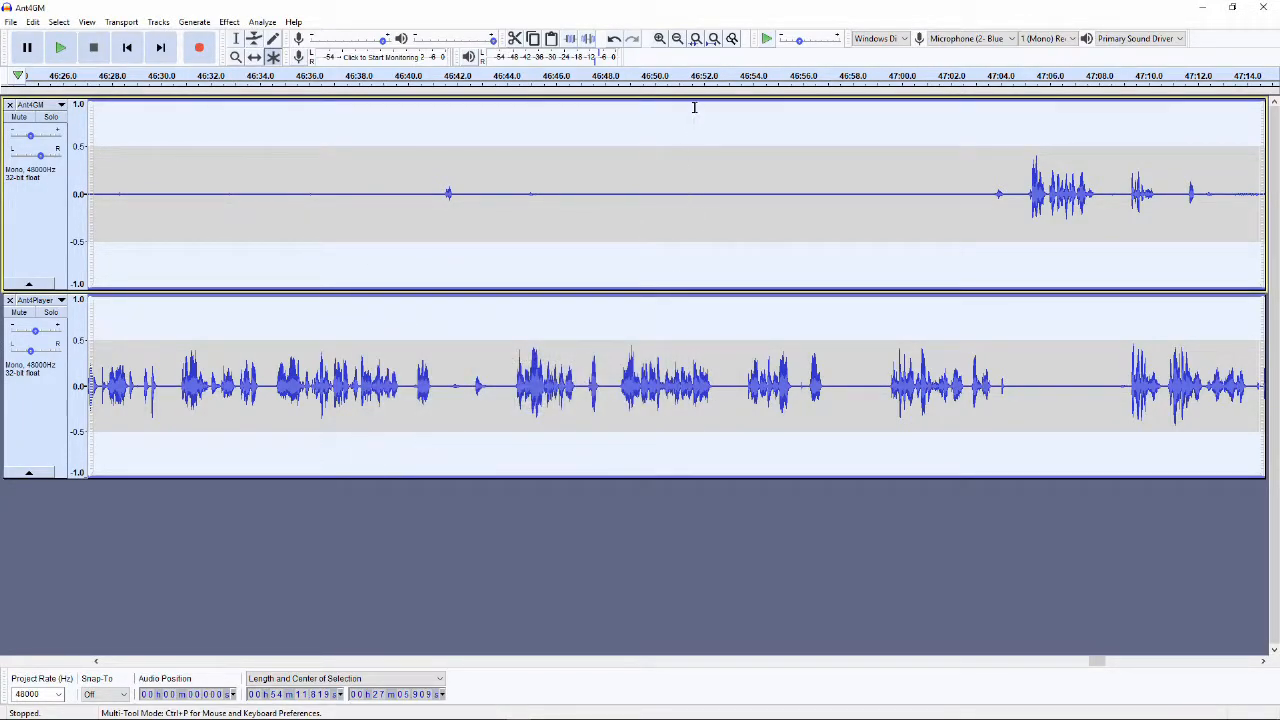
{"action": "left_click", "coordinate": [685, 77]}
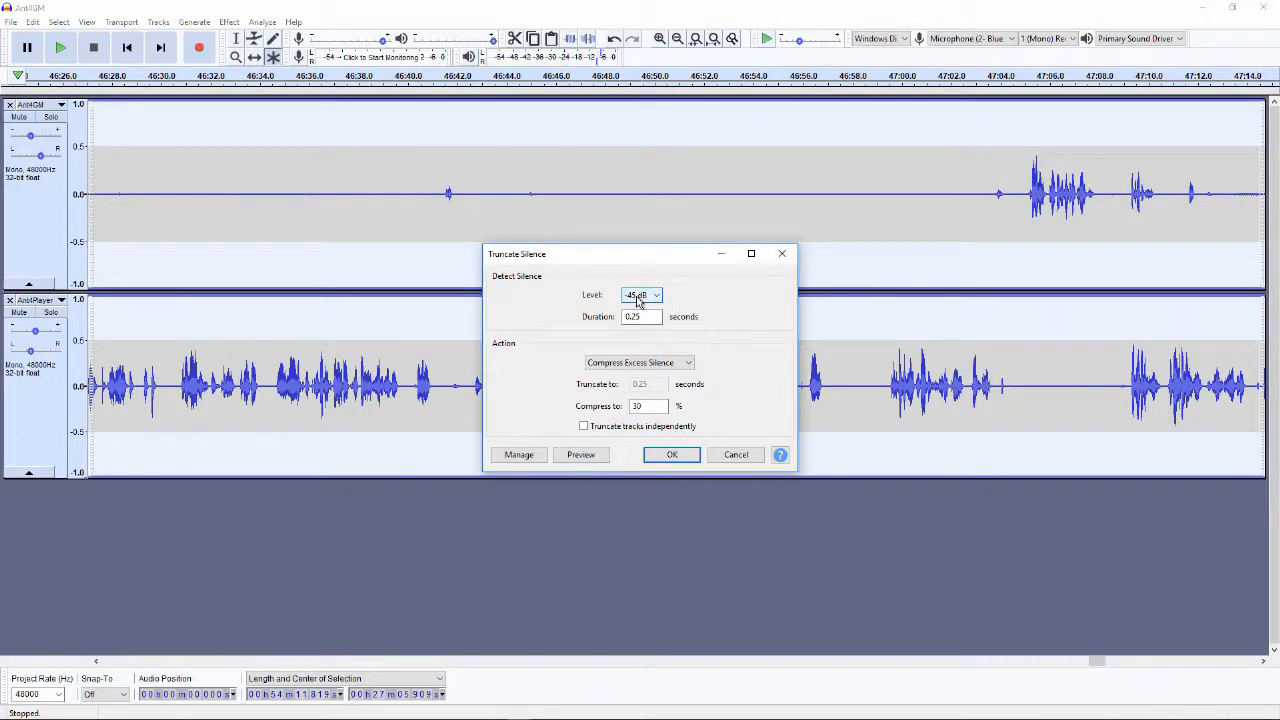
- Apply Truncate Silence to both tracks with level -45 dB, duration 0.25 seconds and excess silence compressed to 30%
{"action": "left_click", "coordinate": [627, 316]}
{"action": "double_click", "coordinate": [646, 317]}
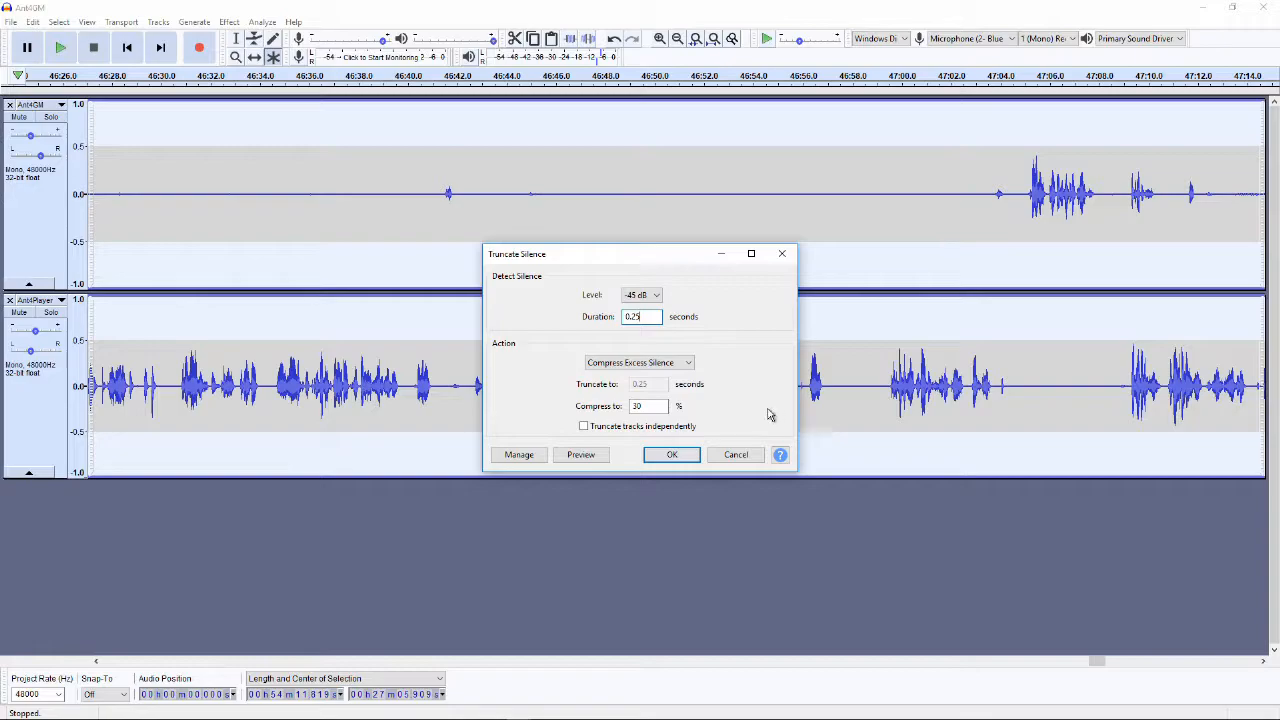
{"action": "left_click", "coordinate": [672, 456]}
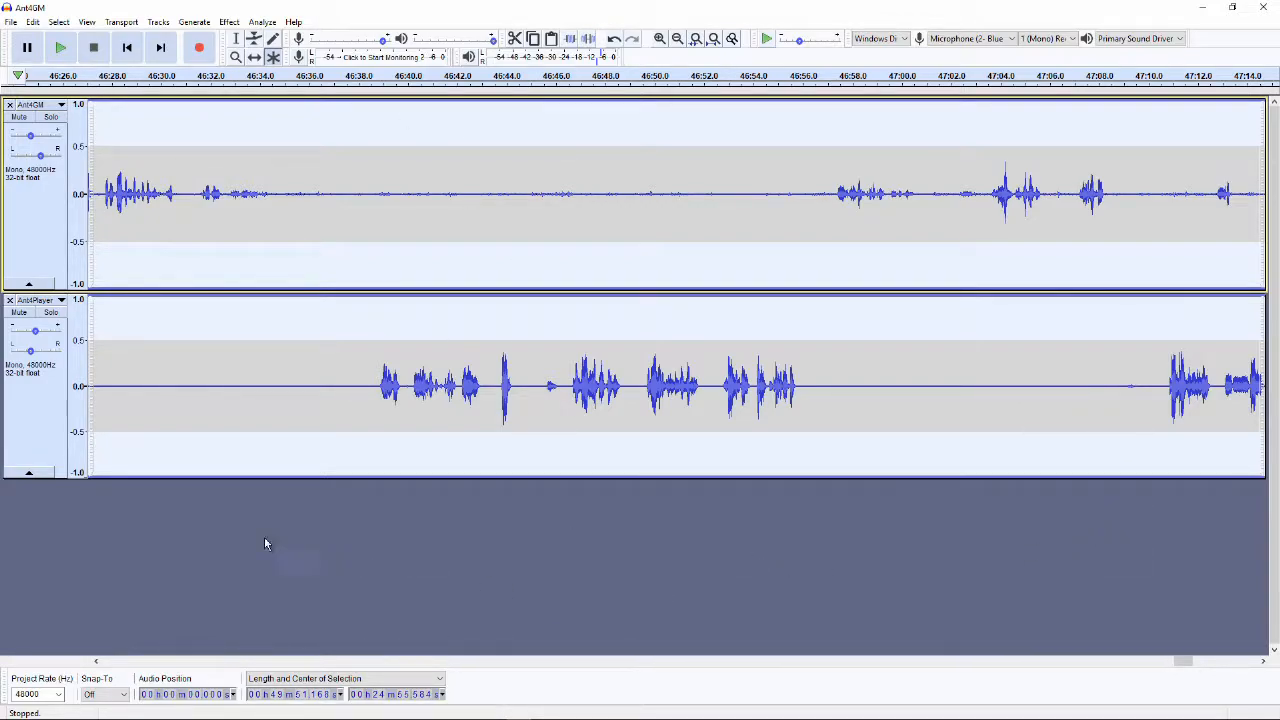
- Restore Ant4Player's full vertical display and listen to the opening seconds of both tracks
{"action": "scroll", "coordinate": [220, 533], "scroll_direction": "down", "scroll_amount": 4, "text": "ctrl"}
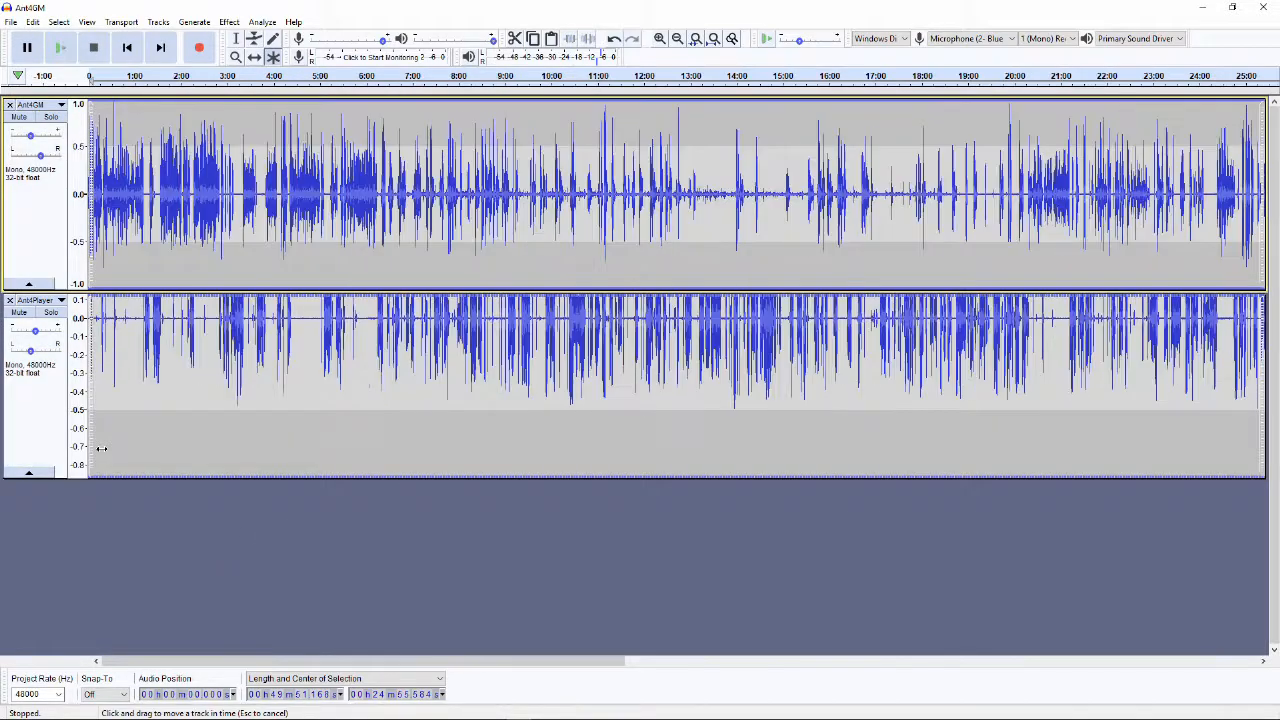
{"action": "scroll", "coordinate": [101, 449], "scroll_direction": "up", "scroll_amount": 1}
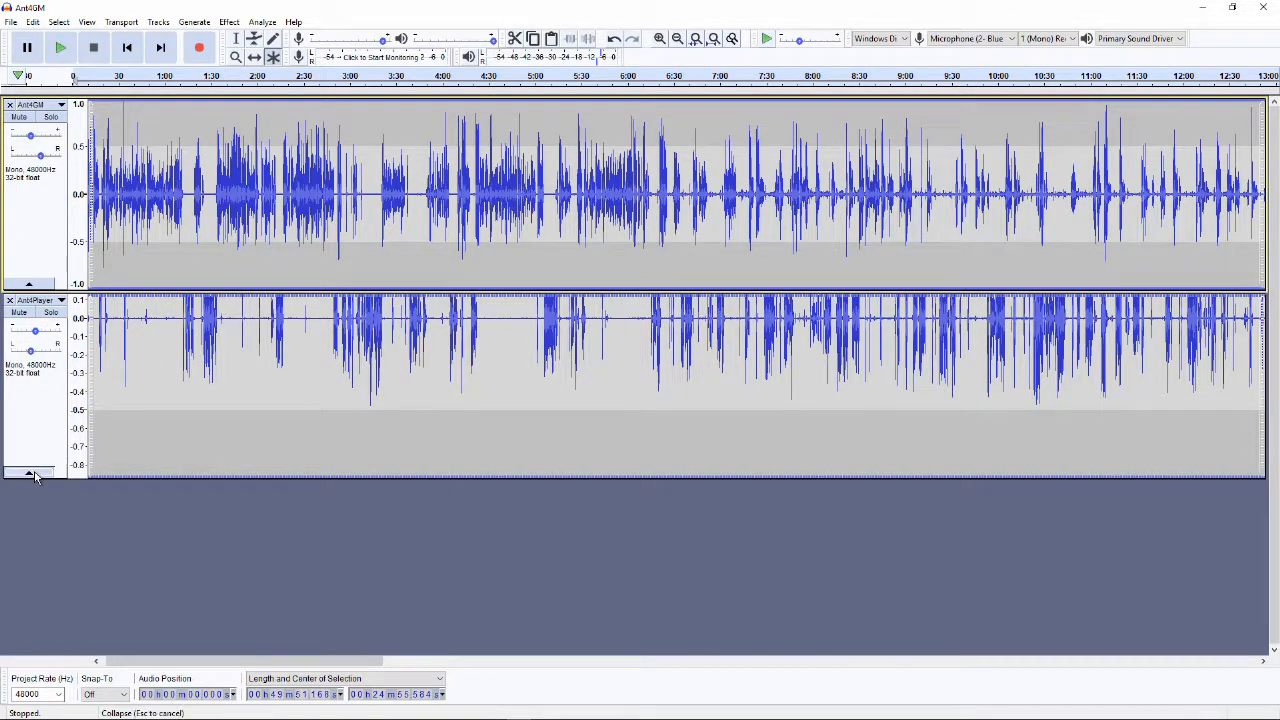
{"action": "left_click", "coordinate": [29, 474]}
{"action": "left_click", "coordinate": [29, 321]}
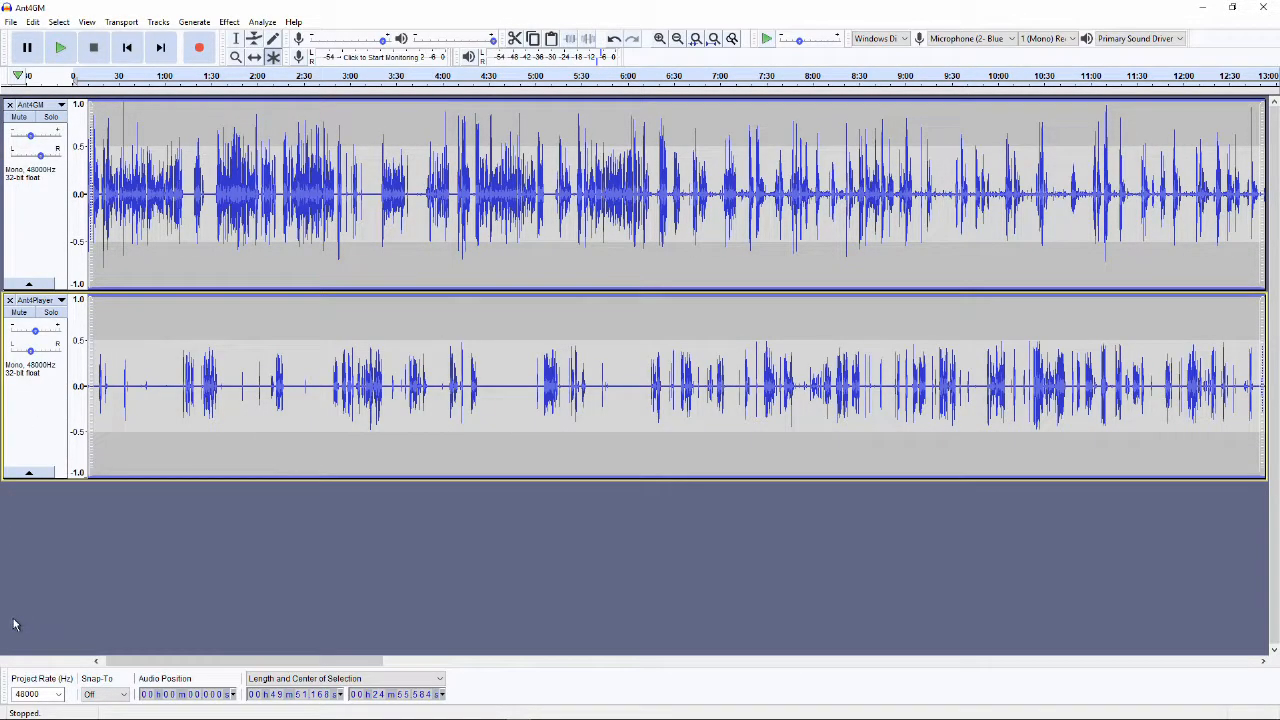
{"action": "scroll", "coordinate": [58, 525], "scroll_direction": "up", "scroll_amount": 4}
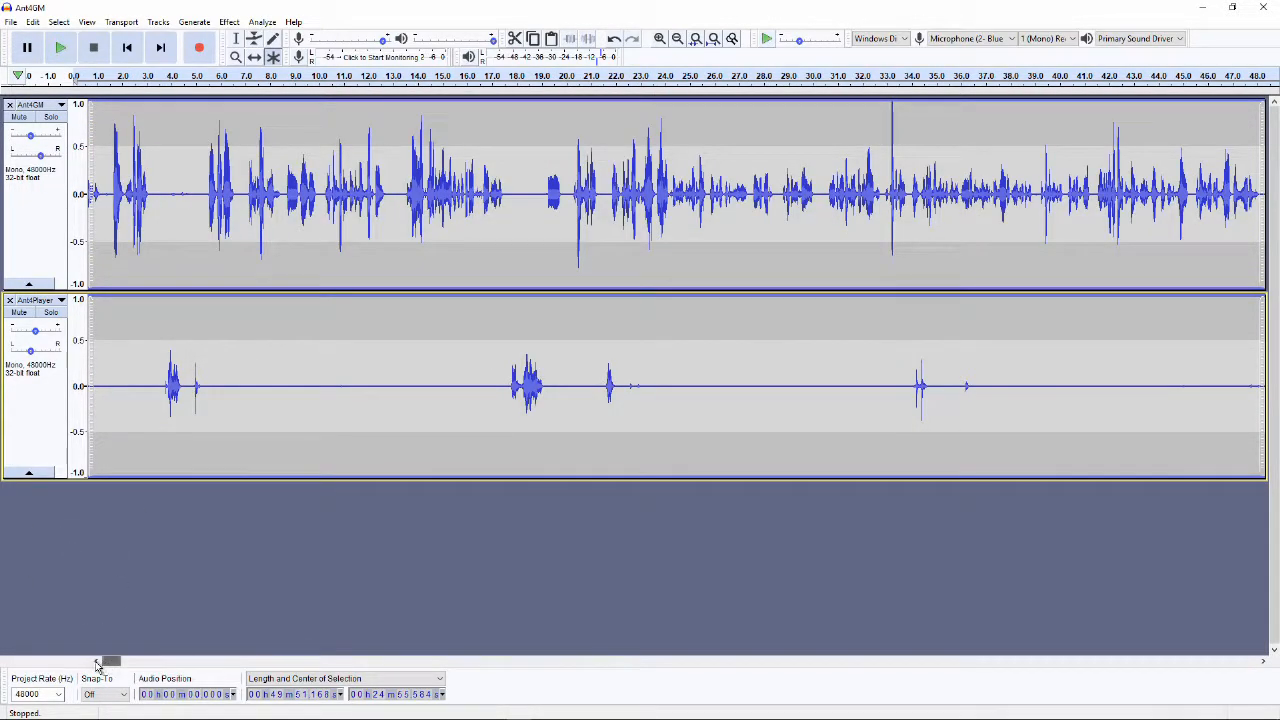
{"action": "left_click", "coordinate": [105, 76]}
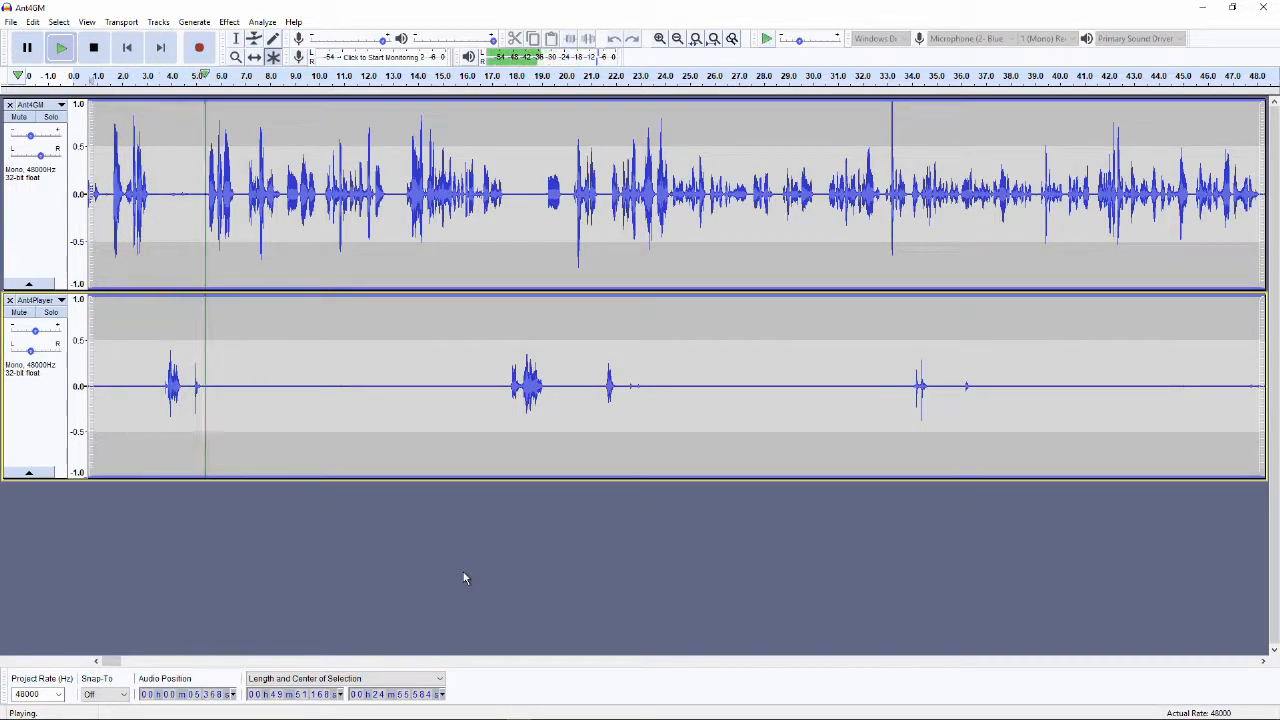
{"action": "key", "text": "space"}
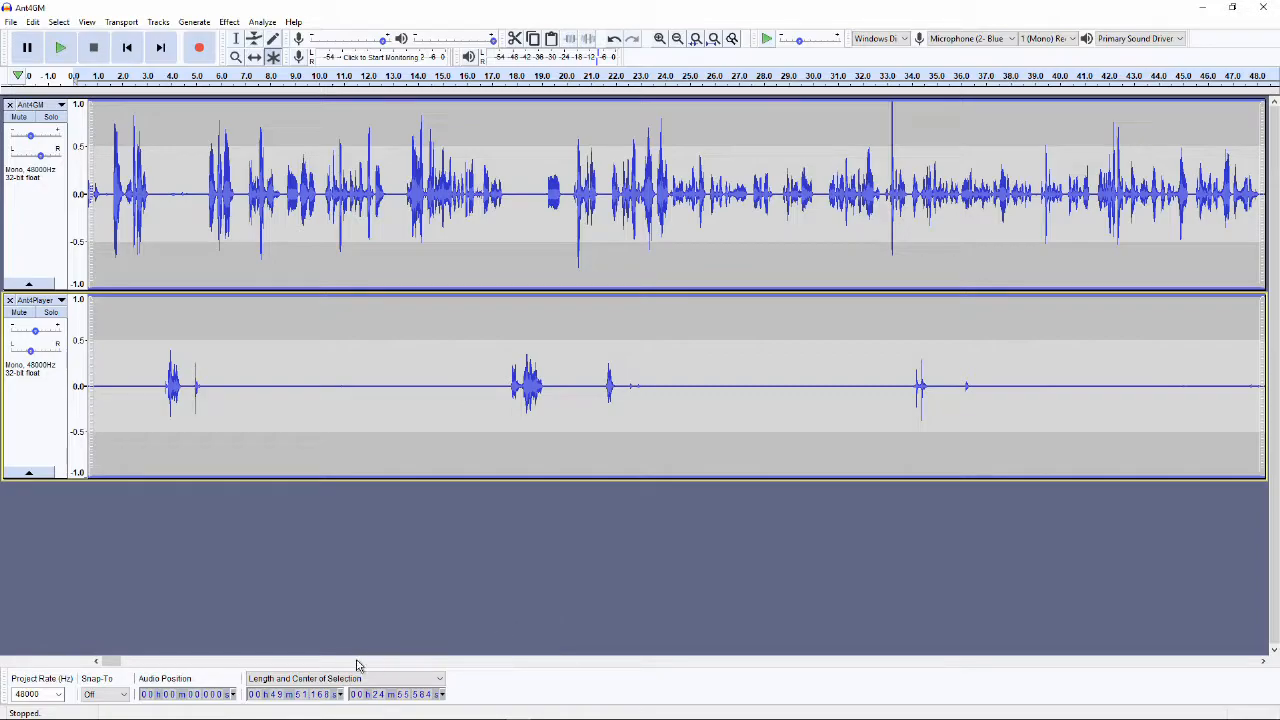
- Set the playback speed to about 1.60x and play both tracks at that speed from about 1 second
{"action": "left_click_drag", "start_coordinate": [118, 662], "coordinate": [56, 652]}
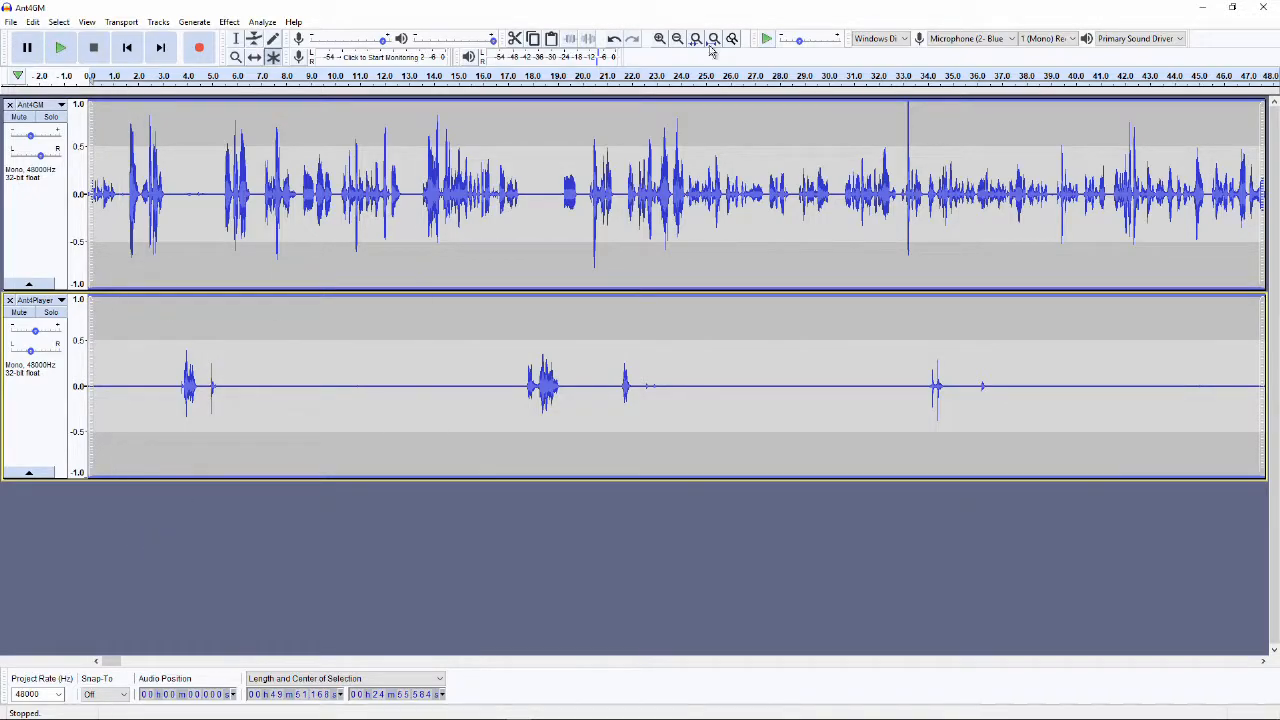
{"action": "left_click_drag", "start_coordinate": [802, 45], "coordinate": [807, 45]}
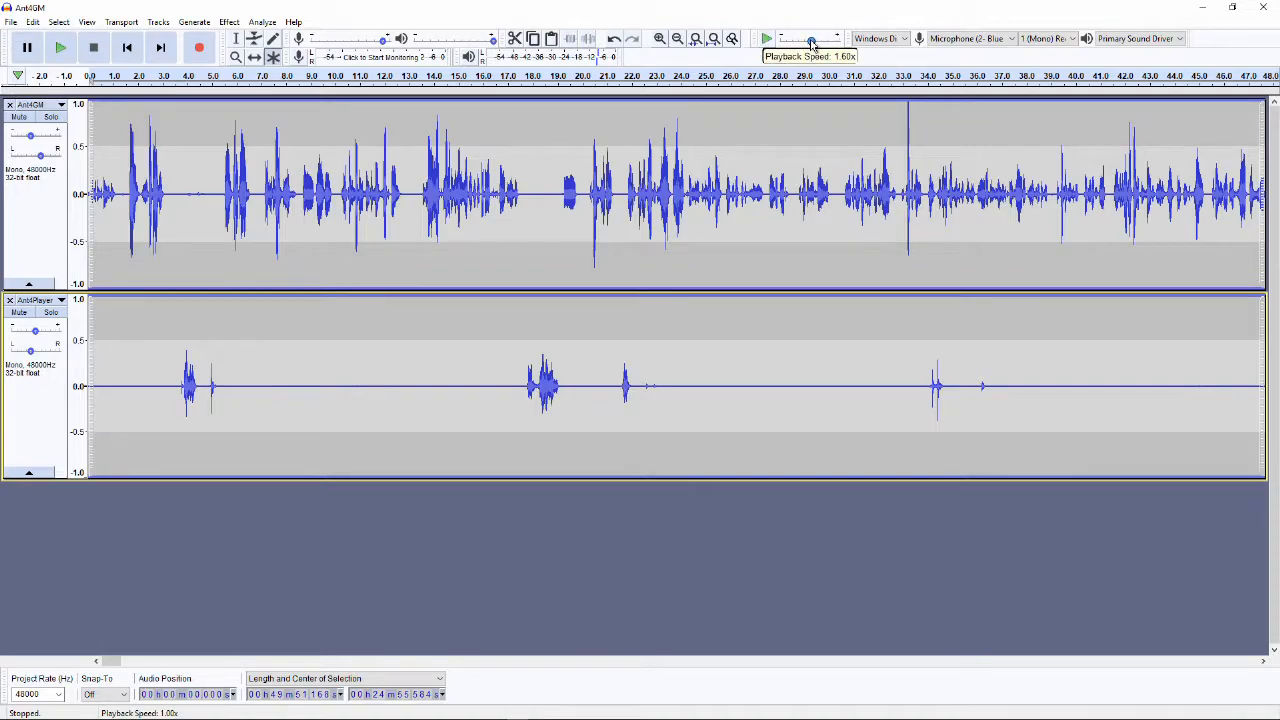
{"action": "left_click_drag", "start_coordinate": [811, 43], "coordinate": [816, 45]}
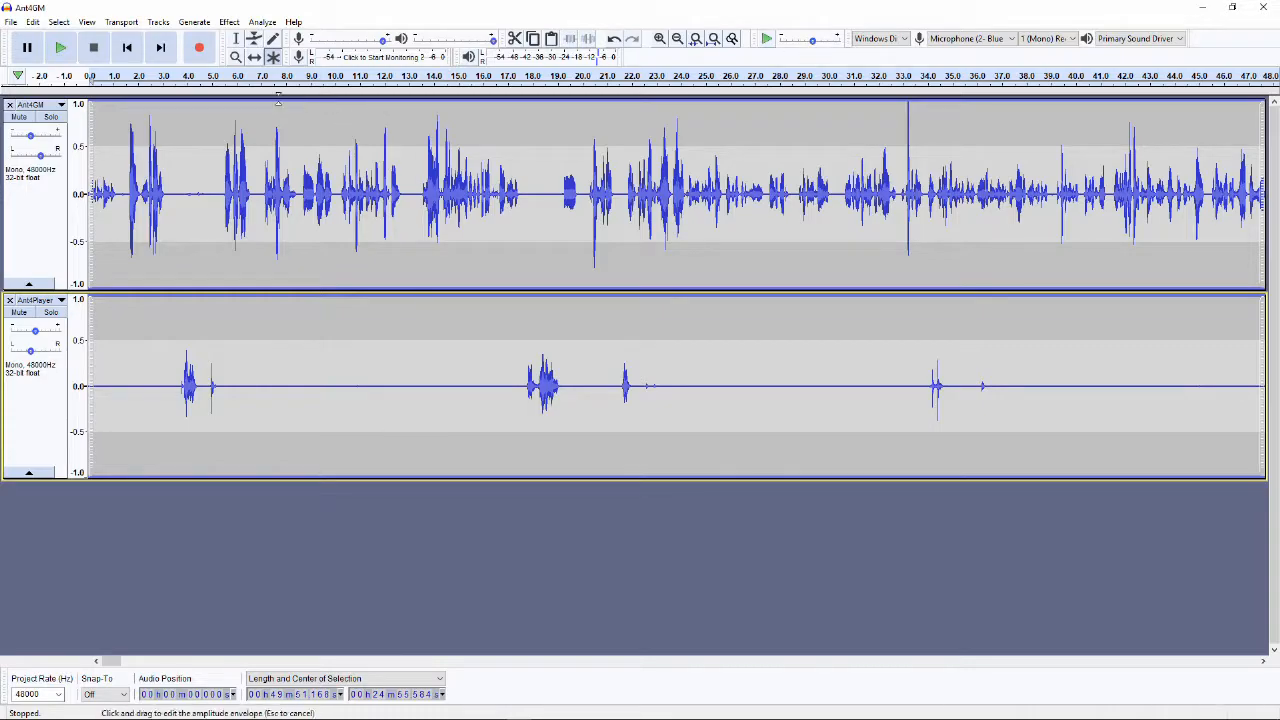
{"action": "left_click", "coordinate": [121, 88]}
{"action": "left_click", "coordinate": [766, 39]}
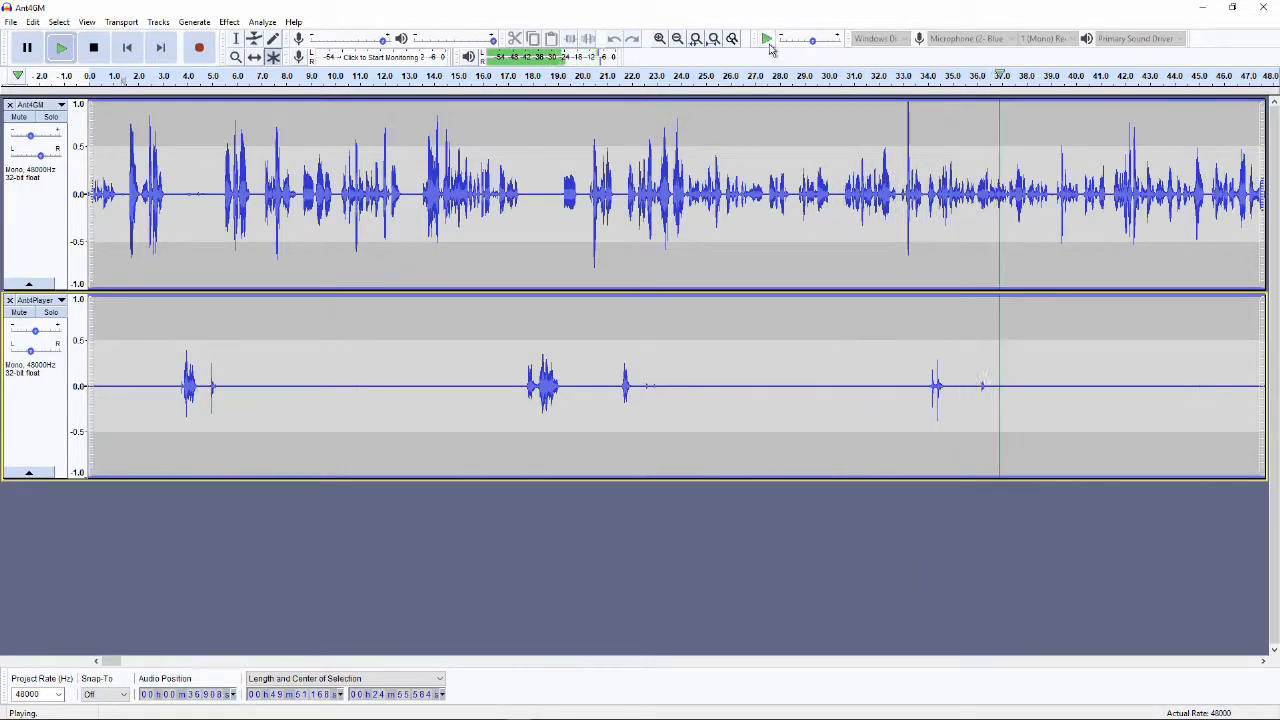
{"action": "left_click", "coordinate": [93, 49]}
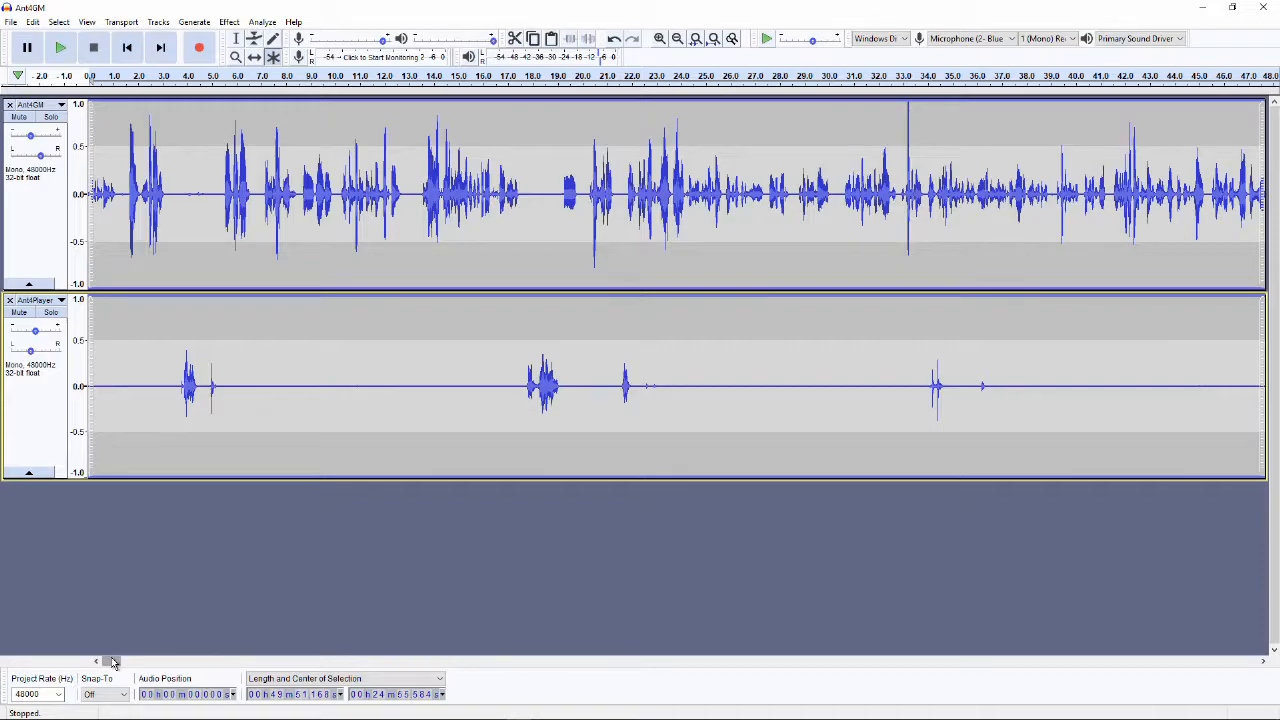
- Find the long pause near 15:00 and listen to both tracks from about 14:55 through it
{"action": "left_click_drag", "start_coordinate": [109, 661], "coordinate": [296, 664]}
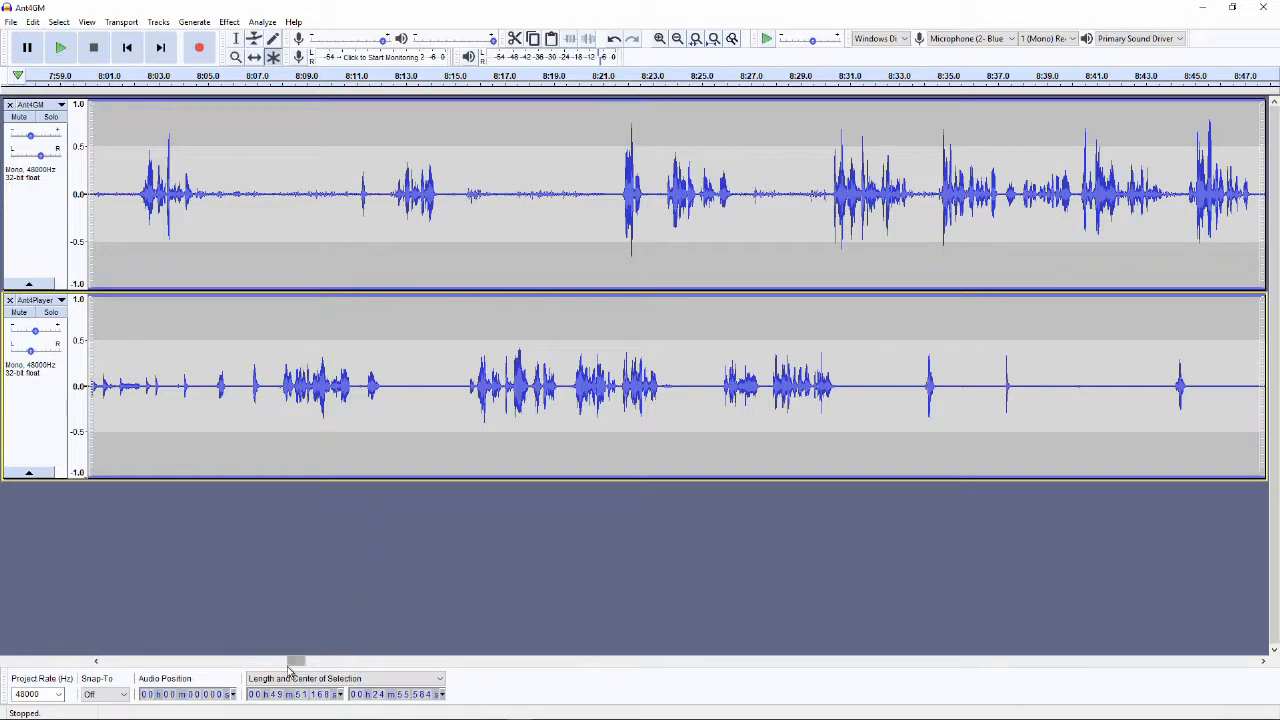
{"action": "left_click_drag", "start_coordinate": [297, 663], "coordinate": [449, 591]}
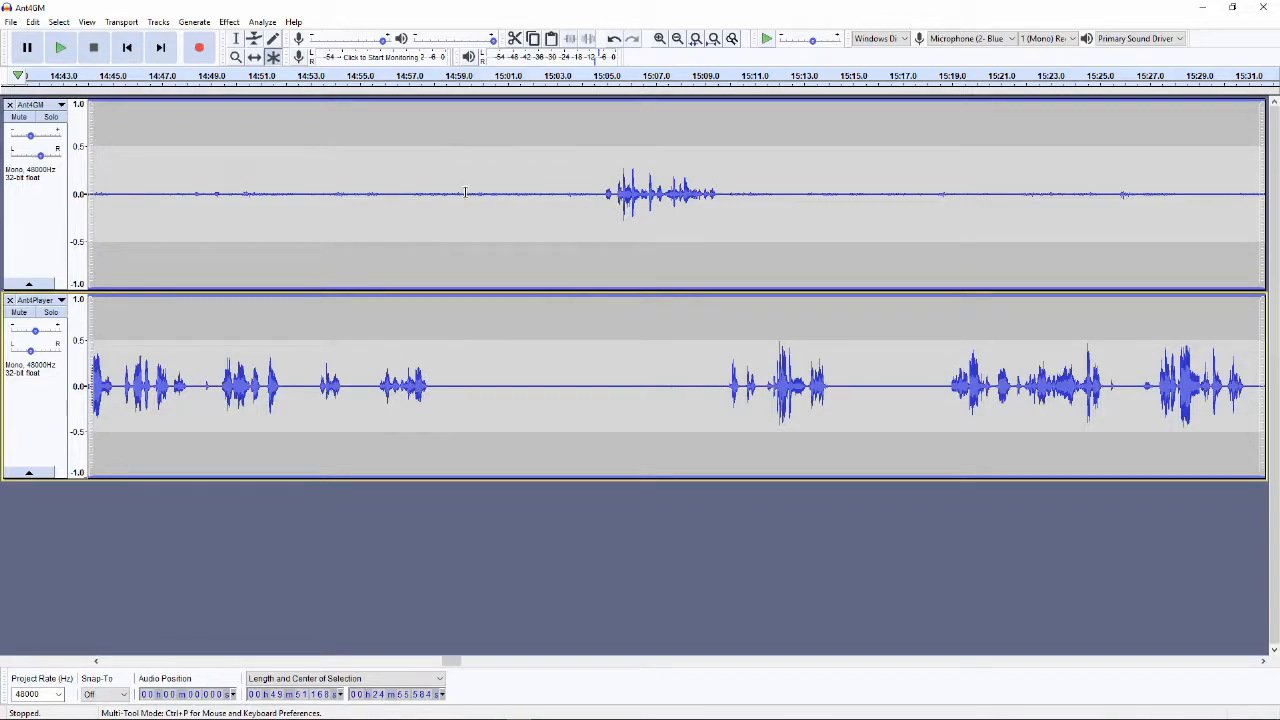
{"action": "left_click_drag", "start_coordinate": [441, 192], "coordinate": [594, 193]}
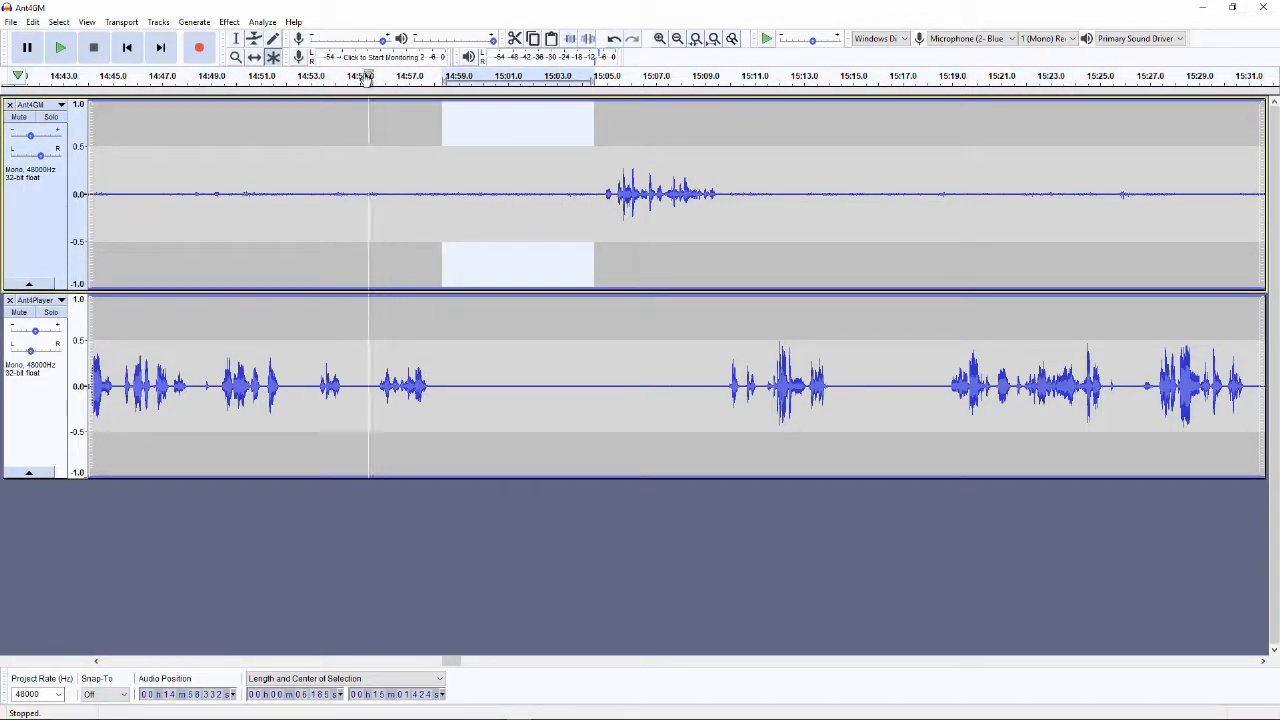
{"action": "left_click", "coordinate": [365, 75]}
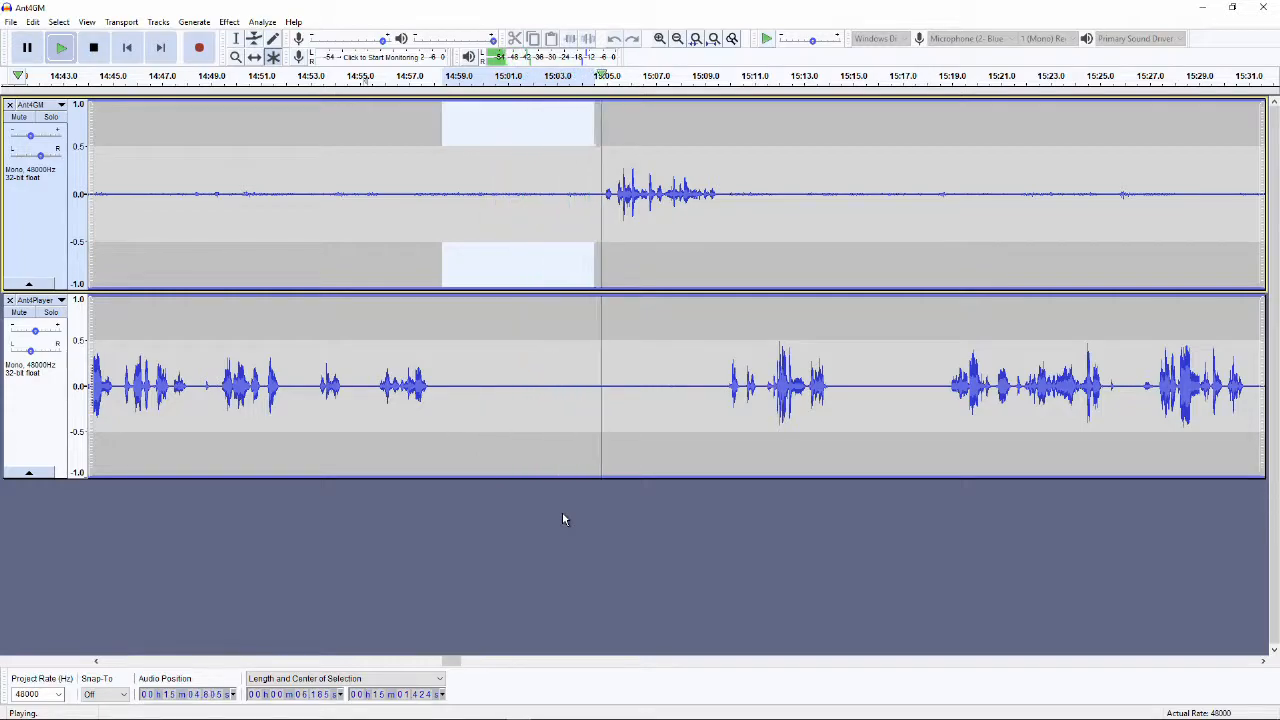
{"action": "key", "text": "space"}
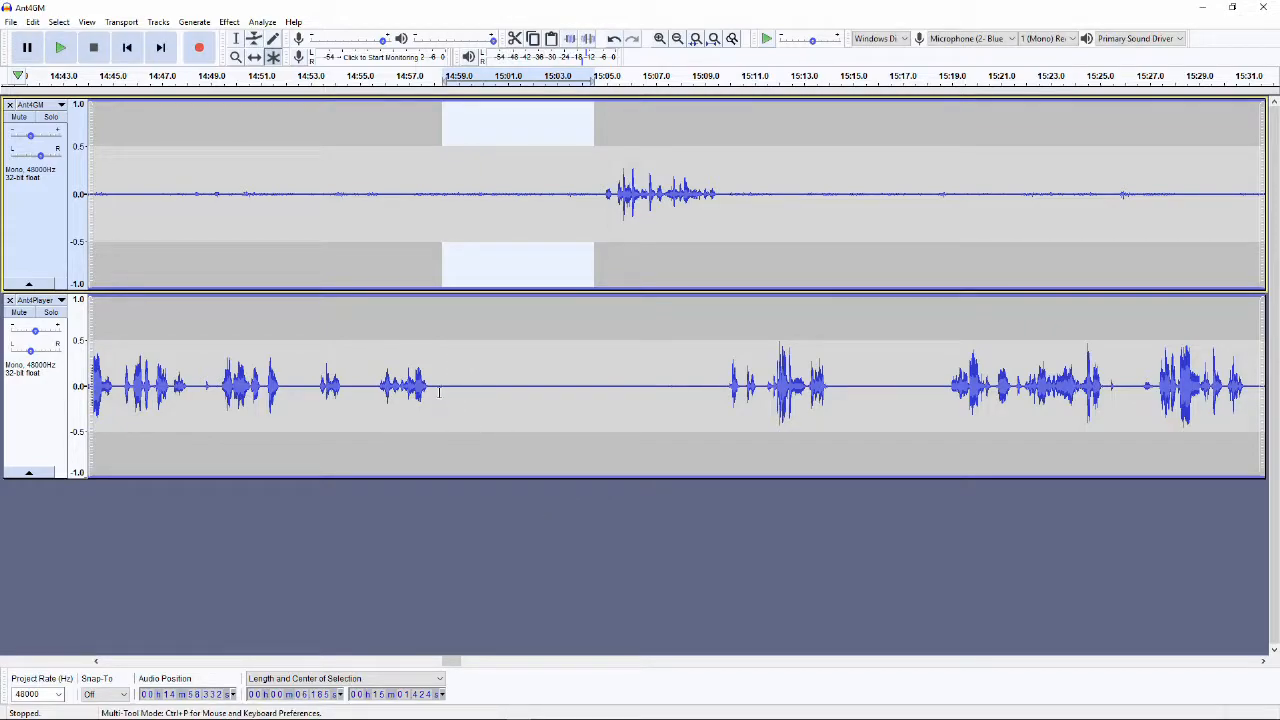
- Delete the pause from about 14:58.1 to 15:04.3 in both tracks and play from the join
{"action": "left_click_drag", "start_coordinate": [435, 387], "coordinate": [580, 198]}
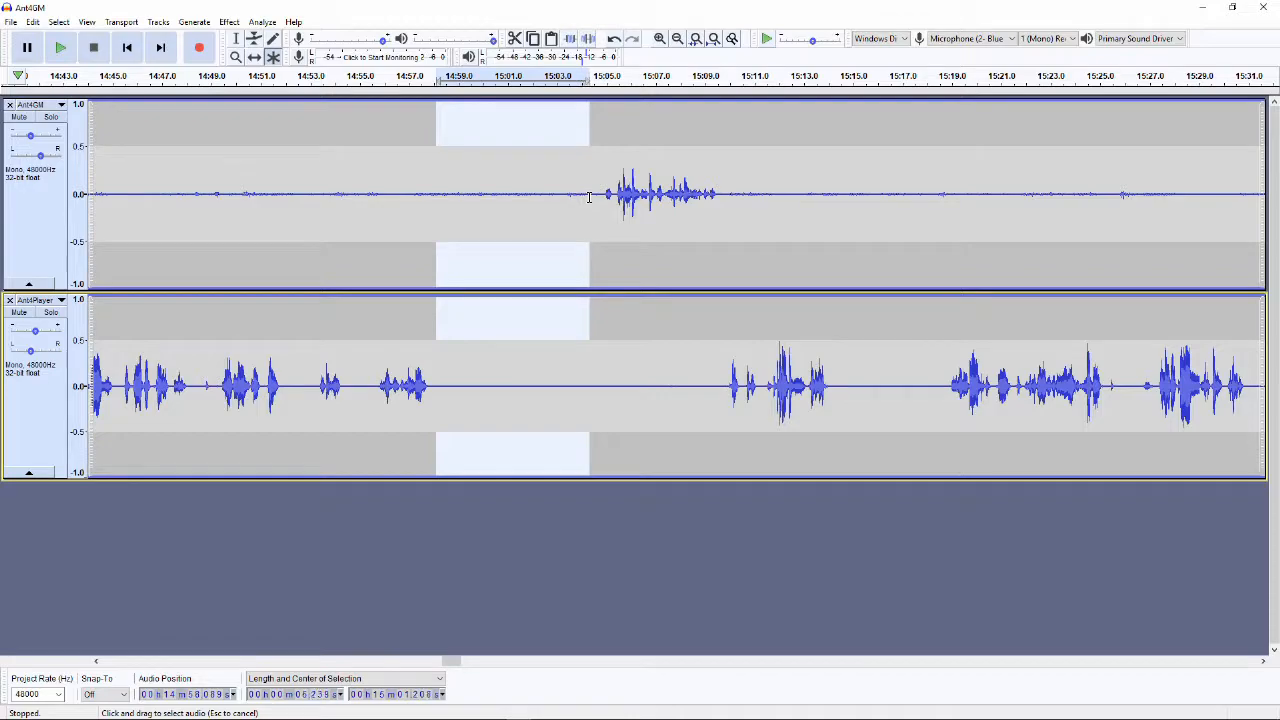
{"action": "key", "text": "Delete"}
{"action": "key", "text": "space"}
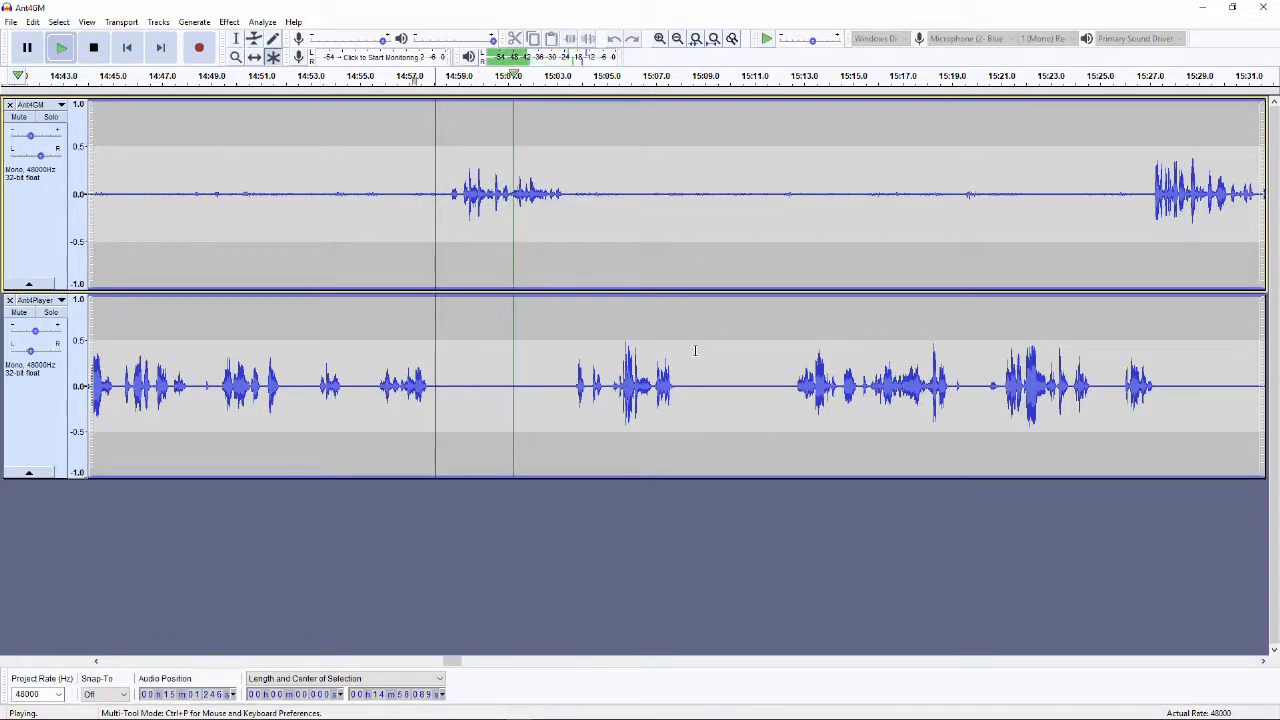
- Listen from about 15:08 and delete the pause from about 15:08.2 to 15:12.3 in both tracks
{"action": "left_click", "coordinate": [680, 76]}
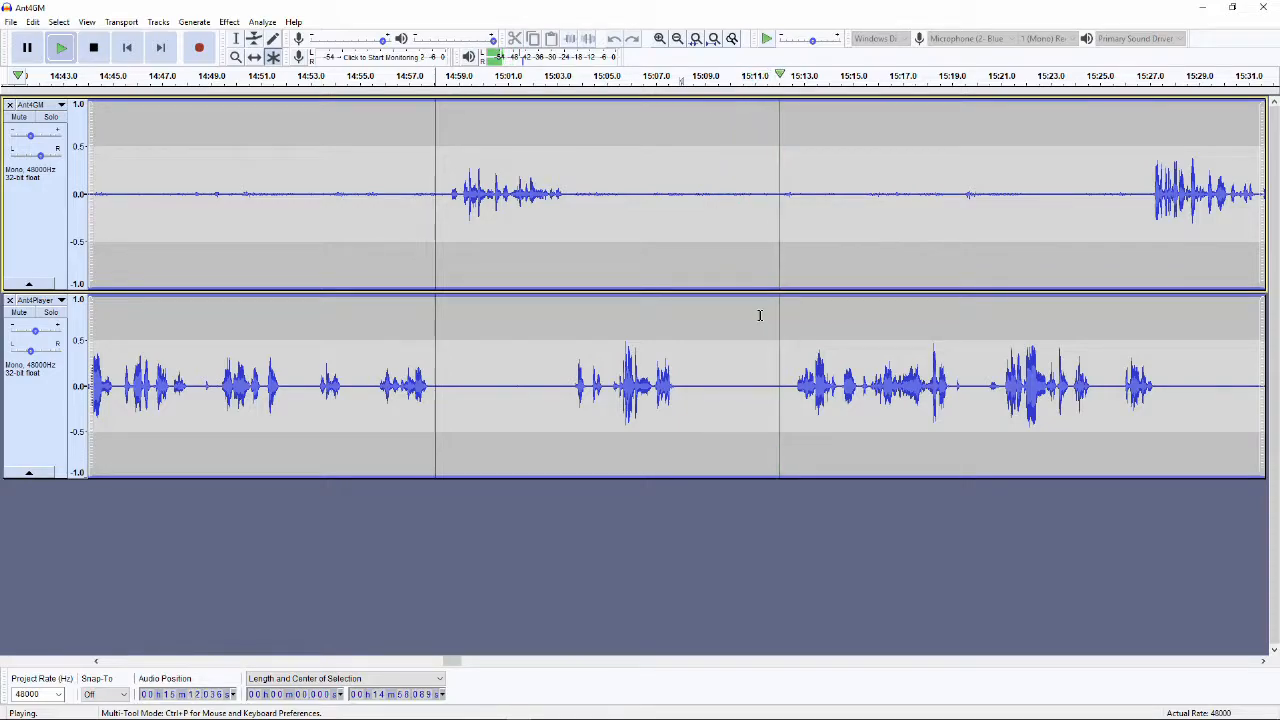
{"action": "key", "text": "space"}
{"action": "left_click_drag", "start_coordinate": [685, 195], "coordinate": [786, 410]}
{"action": "key", "text": "Delete"}
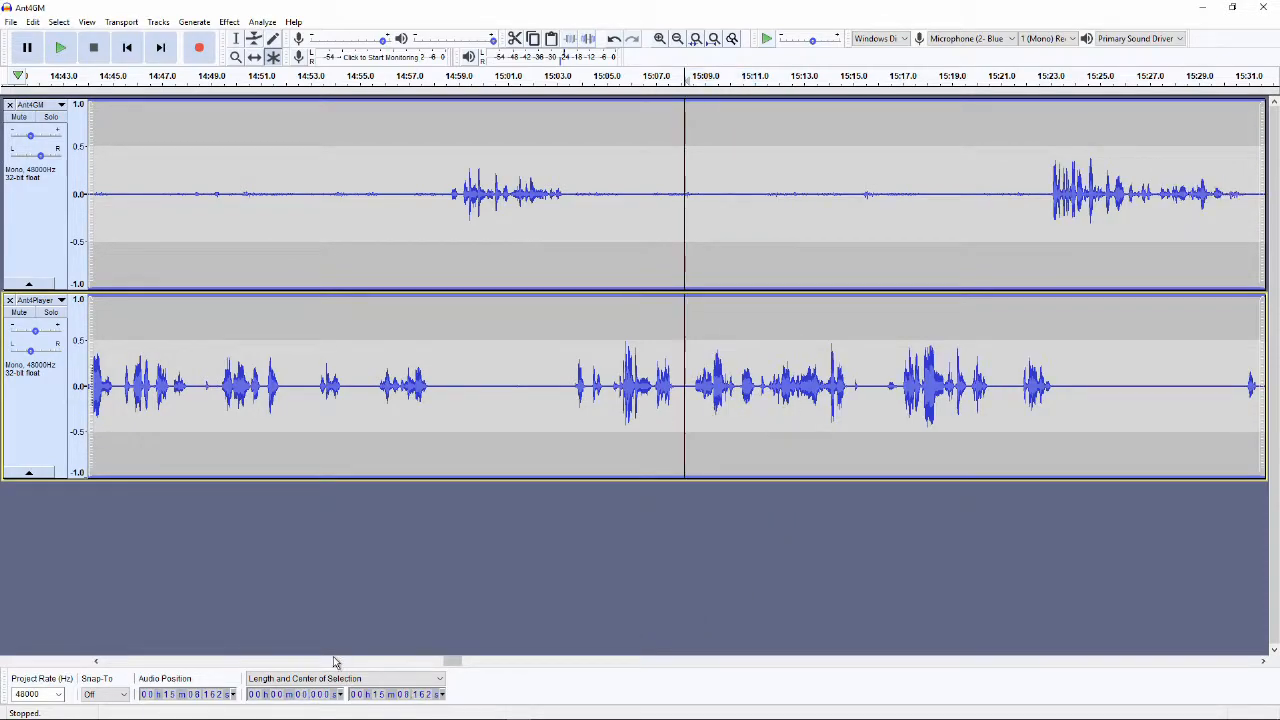
- Find the quiet stretch after 16:19 and listen to both tracks from about 16:21
{"action": "left_click_drag", "start_coordinate": [452, 662], "coordinate": [483, 668]}
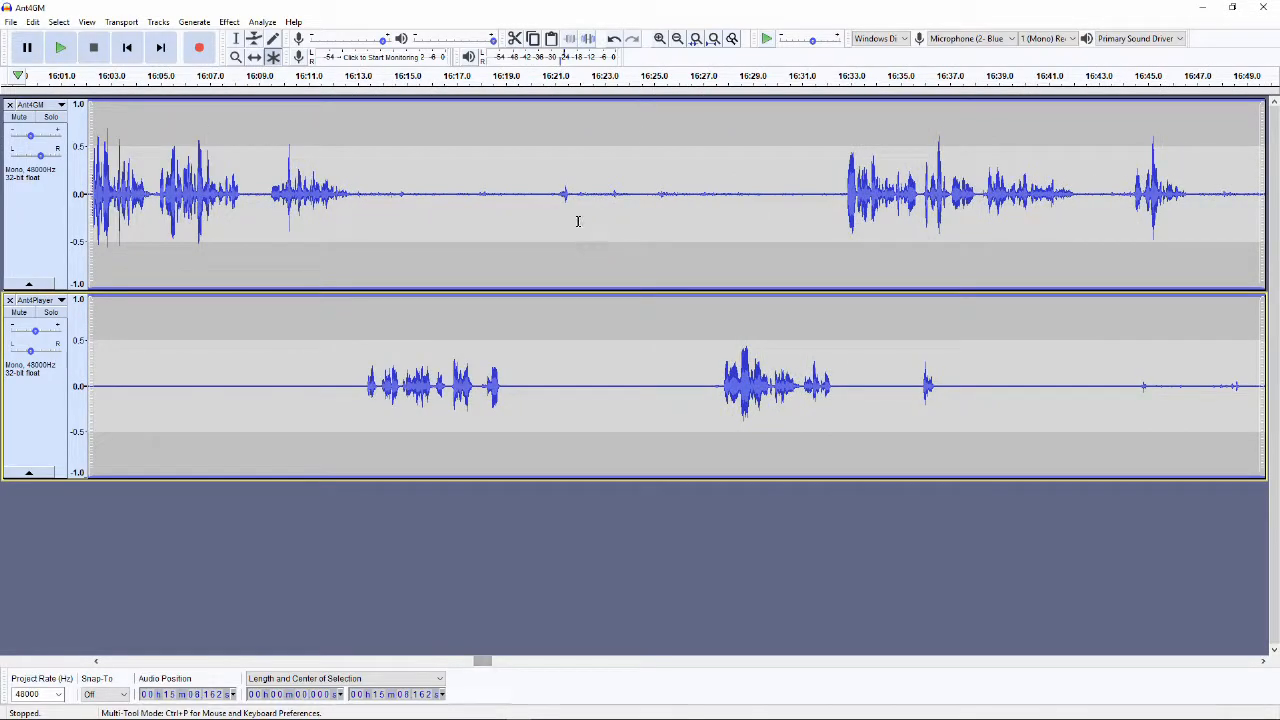
{"action": "left_click", "coordinate": [556, 77]}
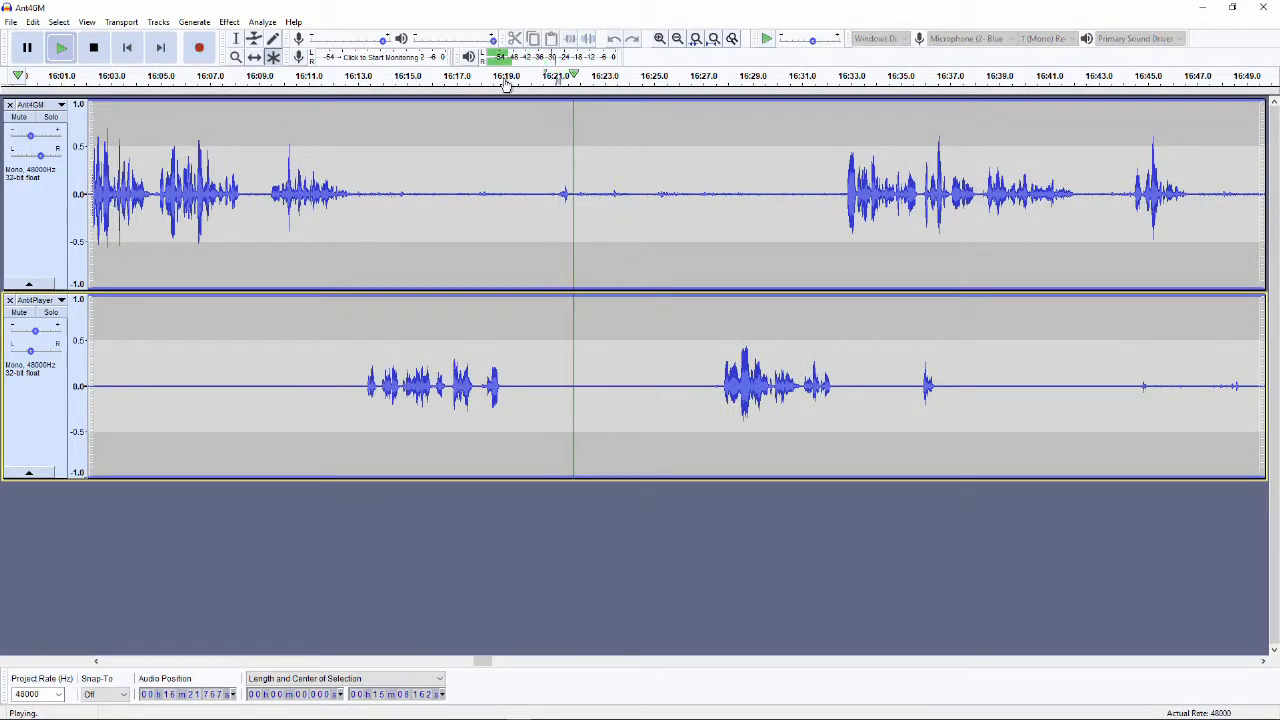
{"action": "left_click", "coordinate": [89, 56]}
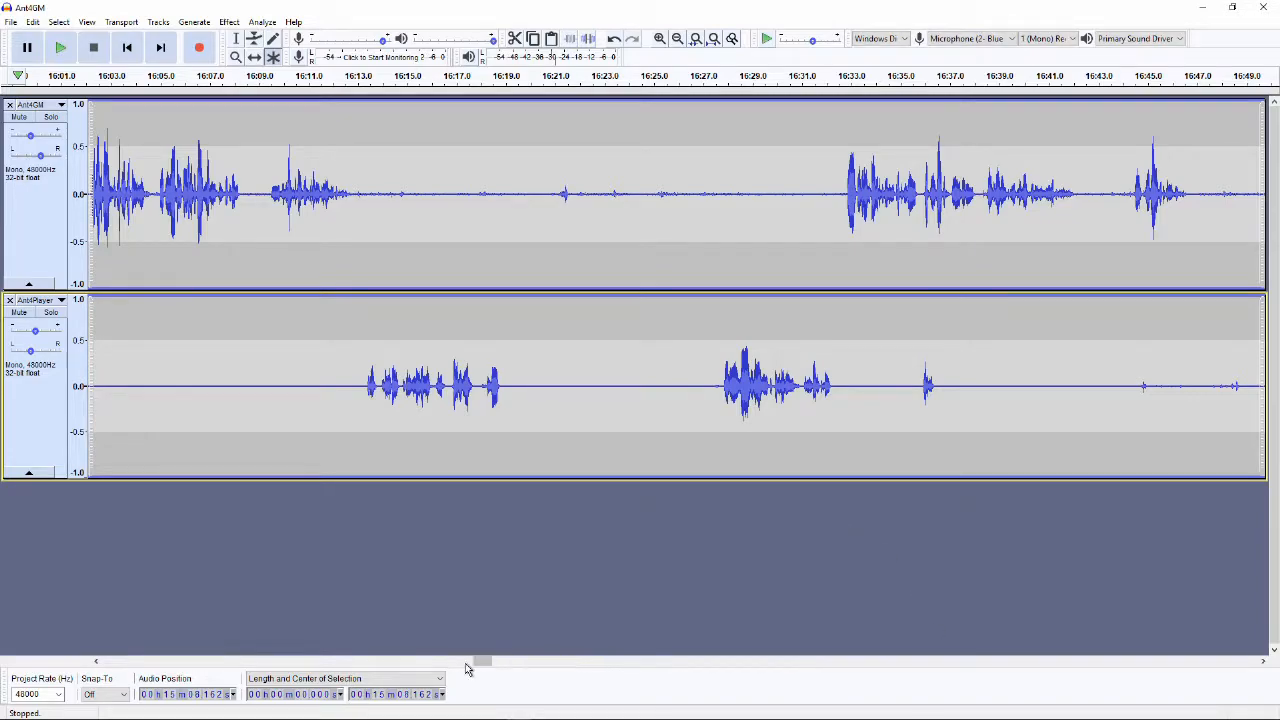
- Listen near 16:51 and delete the pause from about 16:47.4 to 16:56.6 in both tracks
{"action": "left_click_drag", "start_coordinate": [481, 668], "coordinate": [492, 666]}
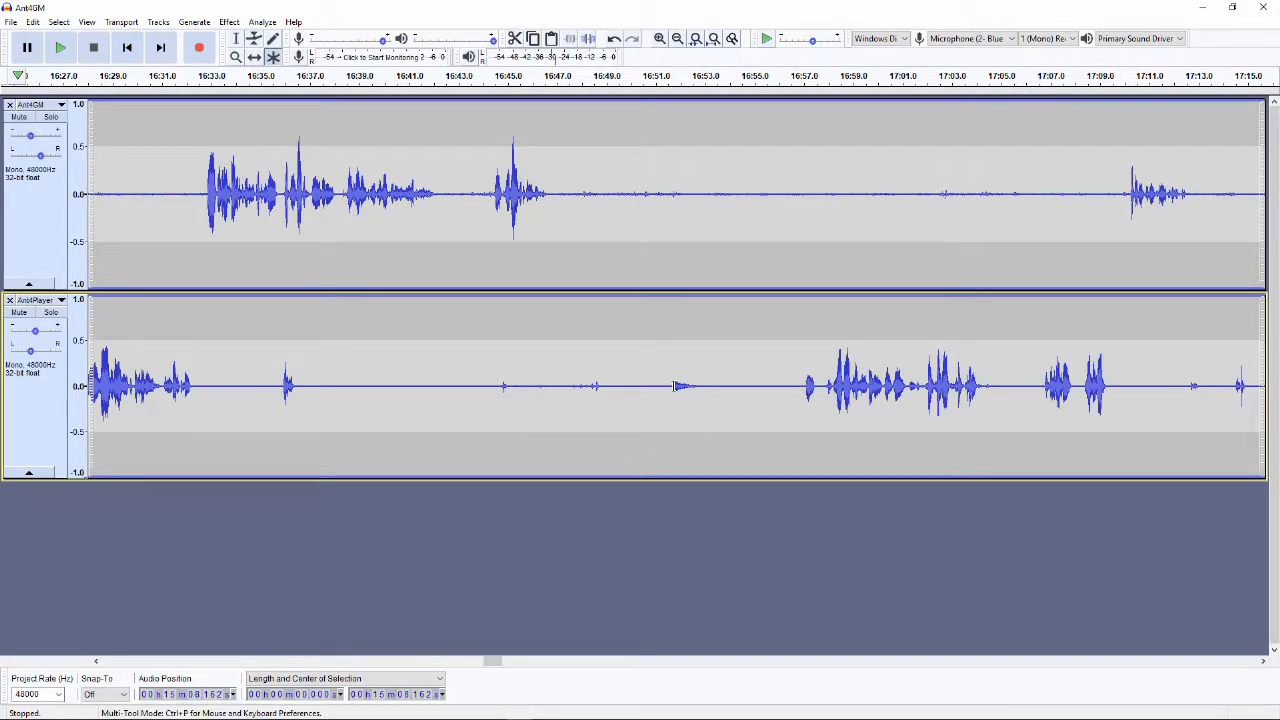
{"action": "left_click", "coordinate": [667, 76]}
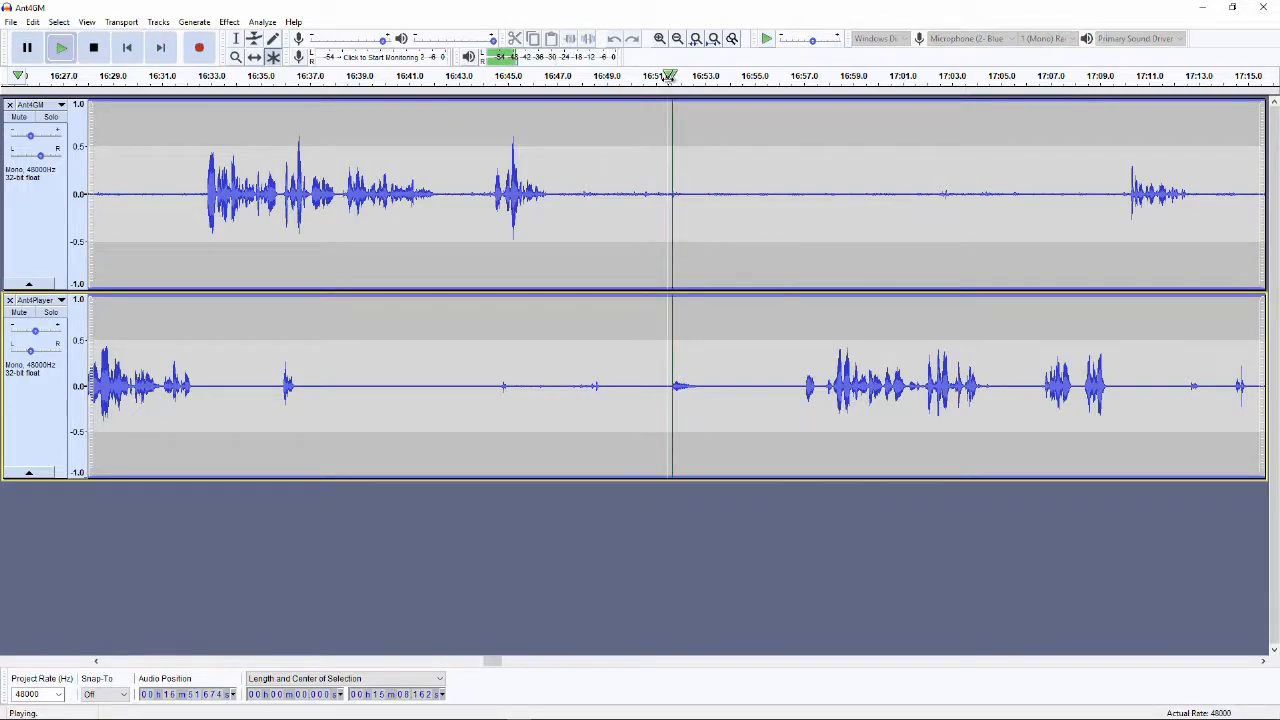
{"action": "left_click", "coordinate": [667, 76]}
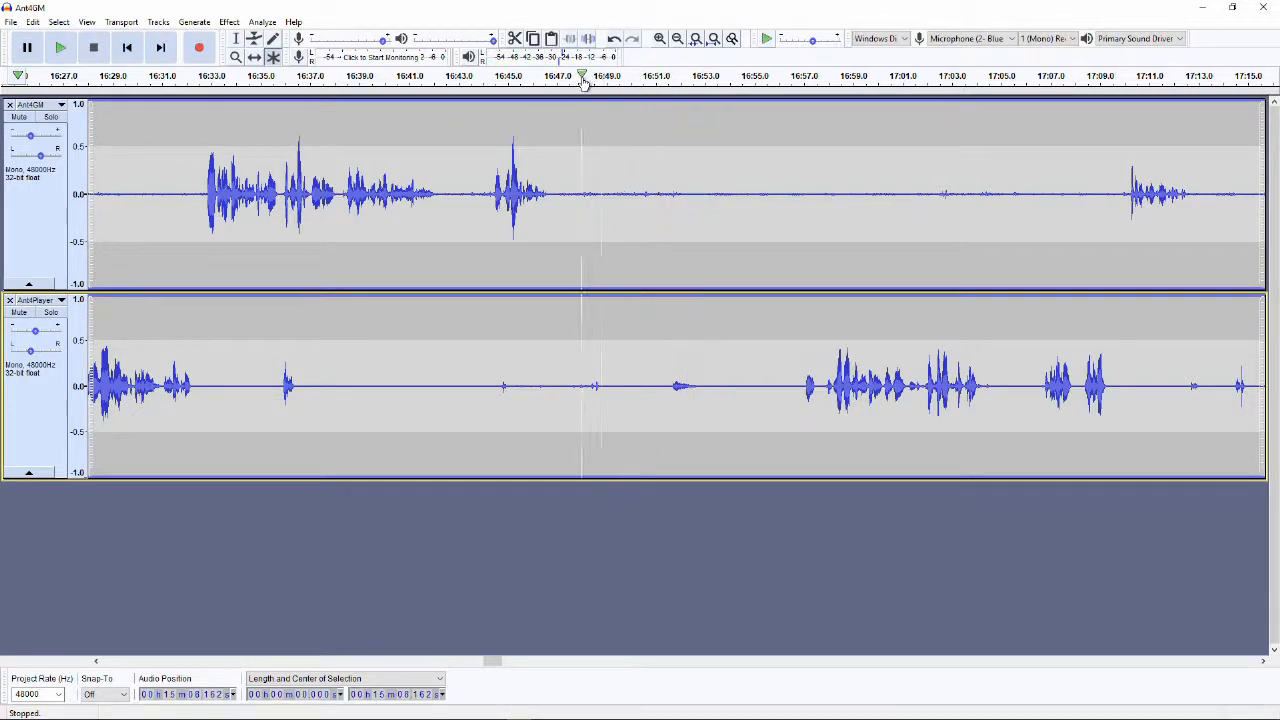
{"action": "left_click_drag", "start_coordinate": [564, 202], "coordinate": [791, 414]}
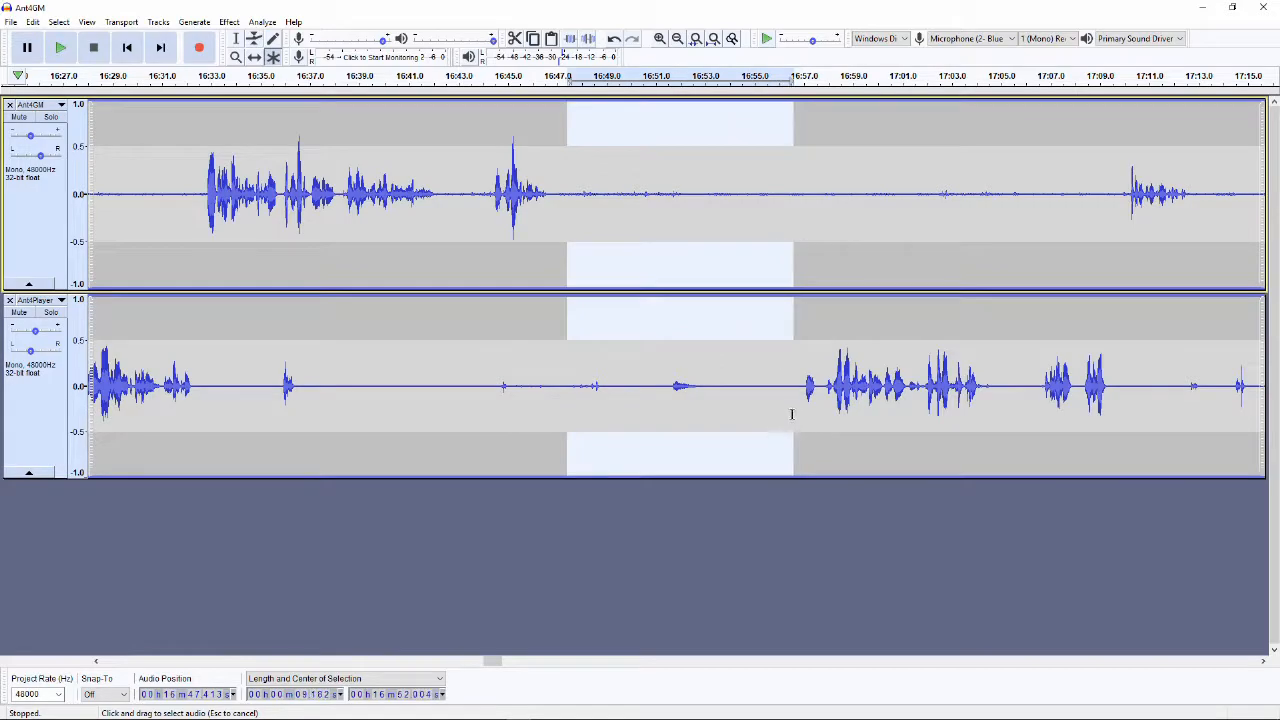
{"action": "key", "text": "Delete"}
- Find the clip join near 41:44 and listen to both tracks from about 40:58
{"action": "left_click_drag", "start_coordinate": [494, 660], "coordinate": [765, 659]}
{"action": "scroll", "coordinate": [714, 579], "scroll_direction": "down", "scroll_amount": 3}
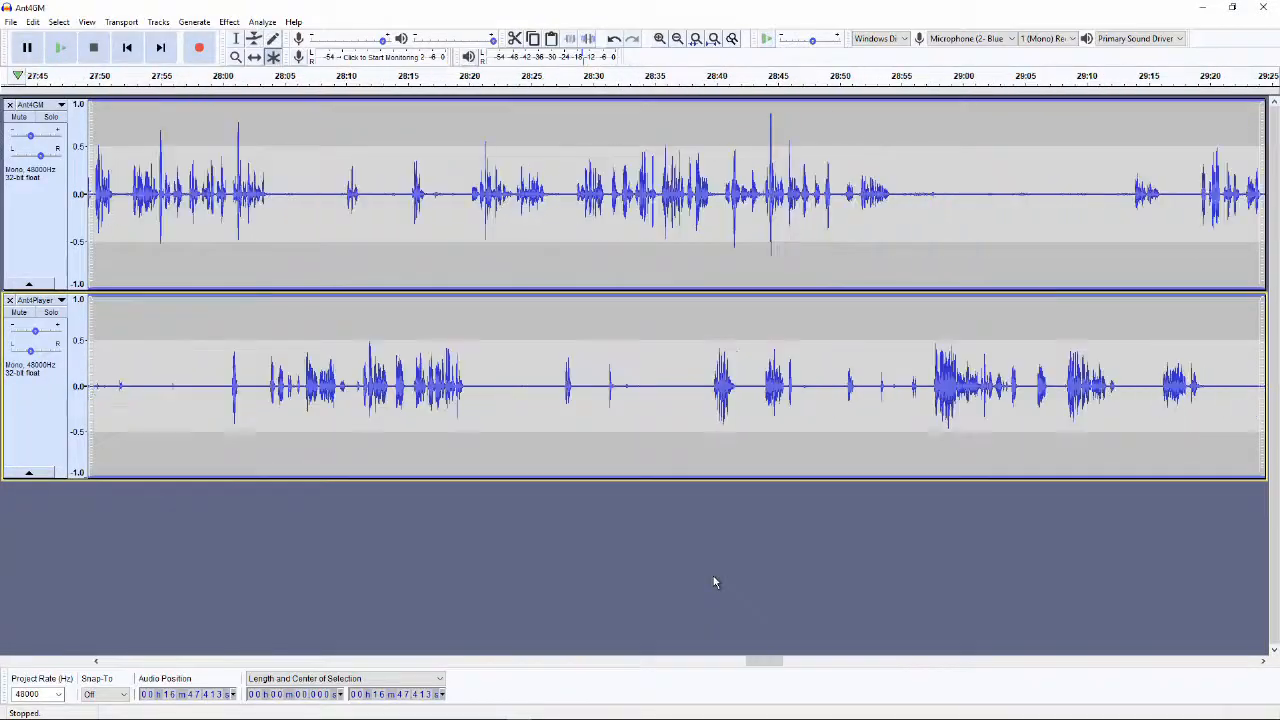
{"action": "scroll", "coordinate": [711, 579], "scroll_direction": "down", "scroll_amount": 5}
{"action": "scroll", "coordinate": [692, 580], "scroll_direction": "up", "scroll_amount": 1}
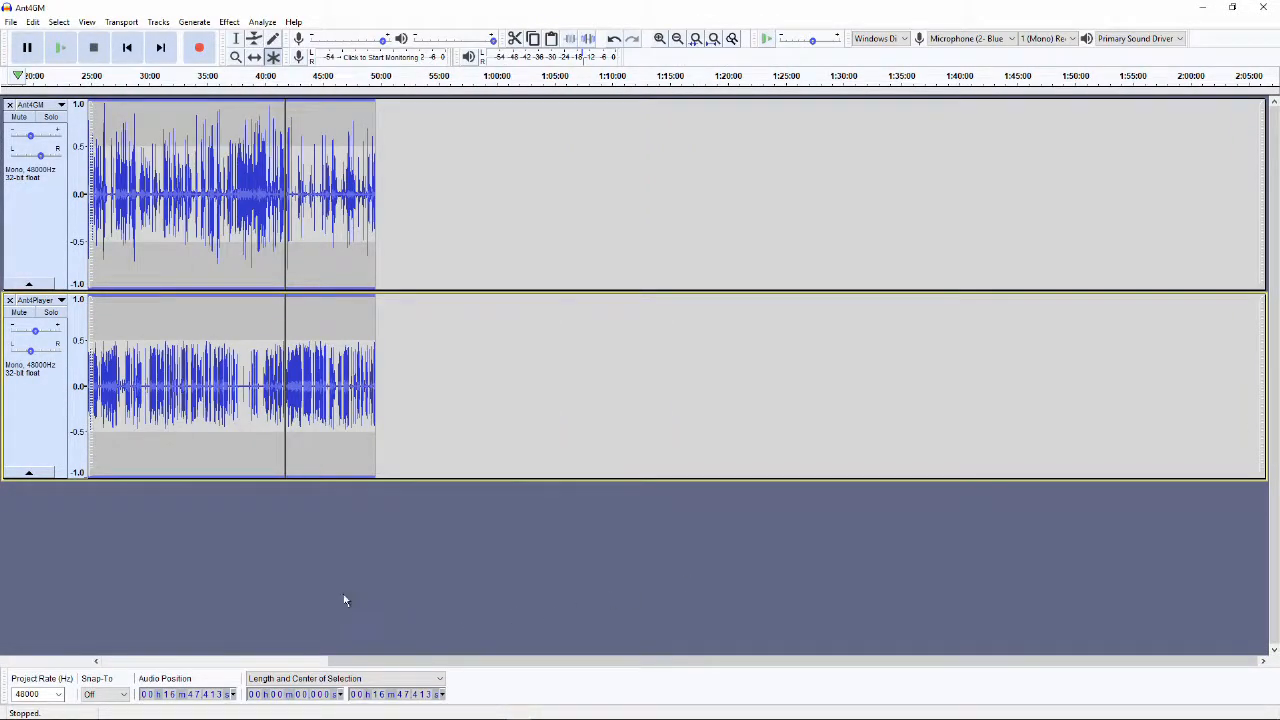
{"action": "scroll", "coordinate": [334, 596], "scroll_direction": "up", "scroll_amount": 2}
{"action": "scroll", "coordinate": [191, 505], "scroll_direction": "up", "scroll_amount": 1}
{"action": "left_click_drag", "start_coordinate": [1071, 662], "coordinate": [934, 657]}
{"action": "scroll", "coordinate": [699, 352], "scroll_direction": "up", "scroll_amount": 1}
{"action": "scroll", "coordinate": [699, 352], "scroll_direction": "up", "scroll_amount": 3}
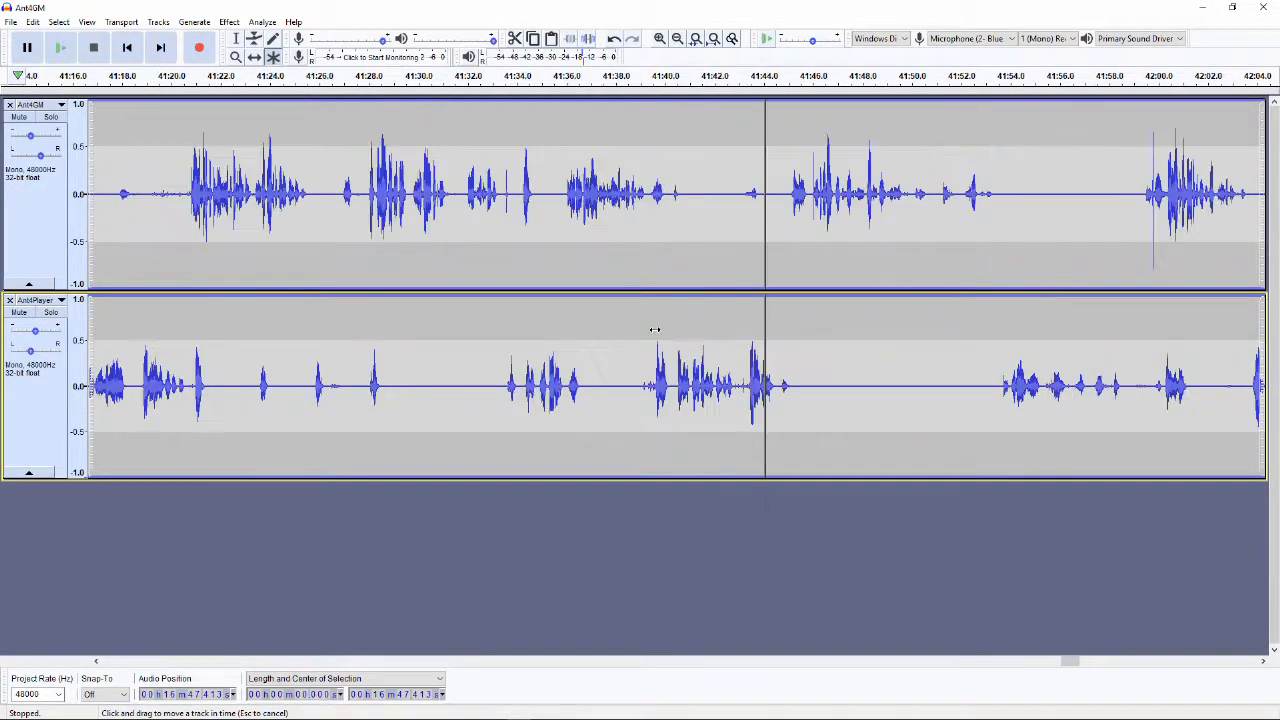
{"action": "scroll", "coordinate": [654, 330], "scroll_direction": "down", "scroll_amount": 1}
{"action": "key", "text": "space"}
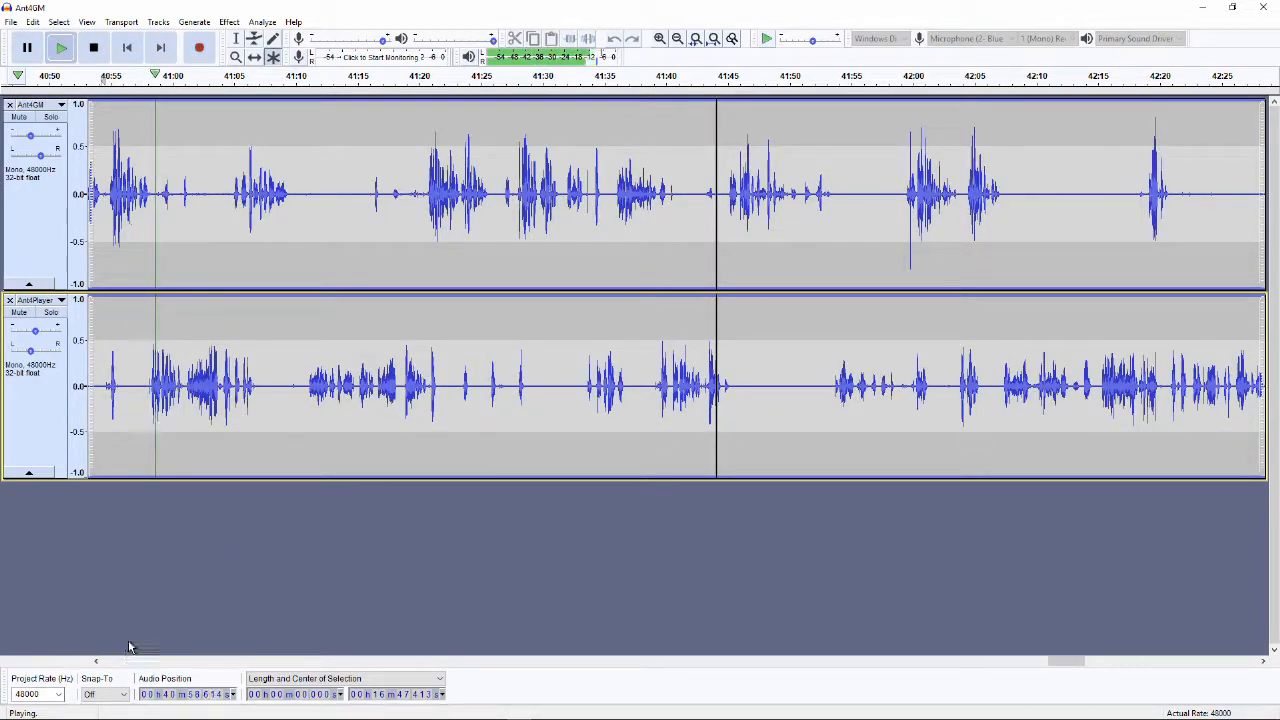
{"action": "key", "text": "space"}
- Listen to both tracks from about 40:44 and again from about 40:35 to check for unwanted sounds
{"action": "left_click_drag", "start_coordinate": [98, 662], "coordinate": [98, 662]}
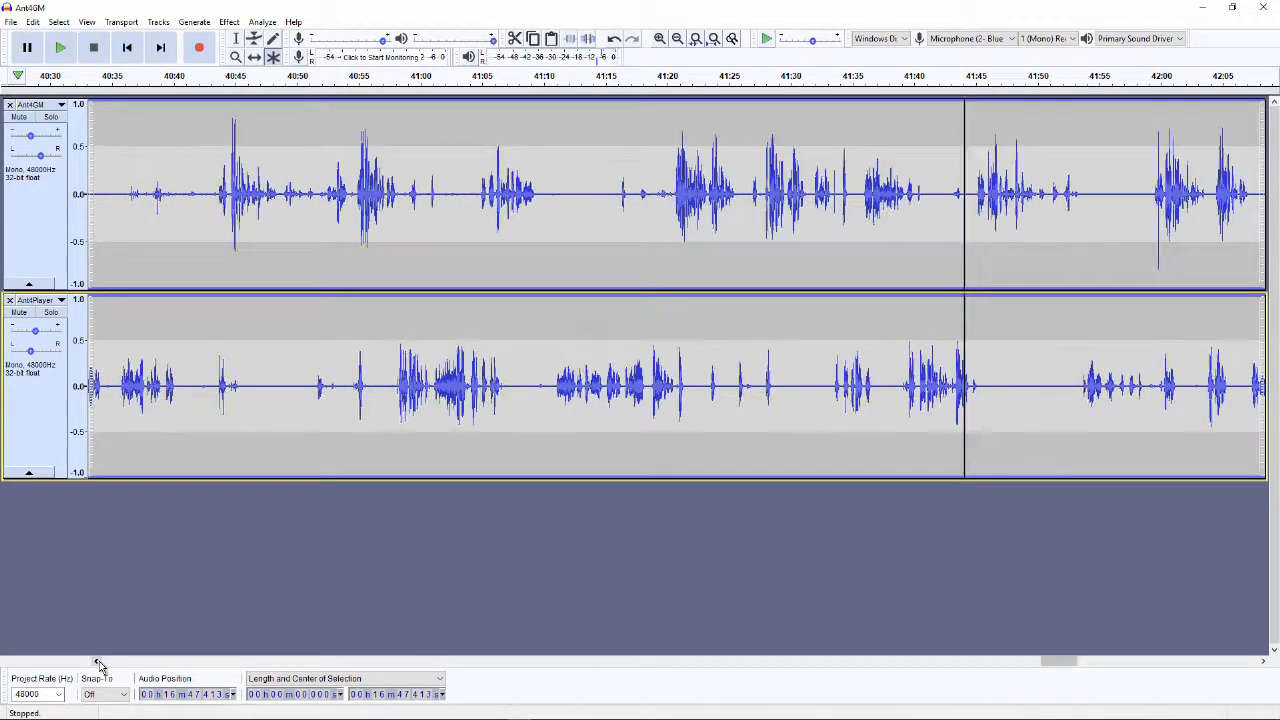
{"action": "left_click", "coordinate": [228, 76]}
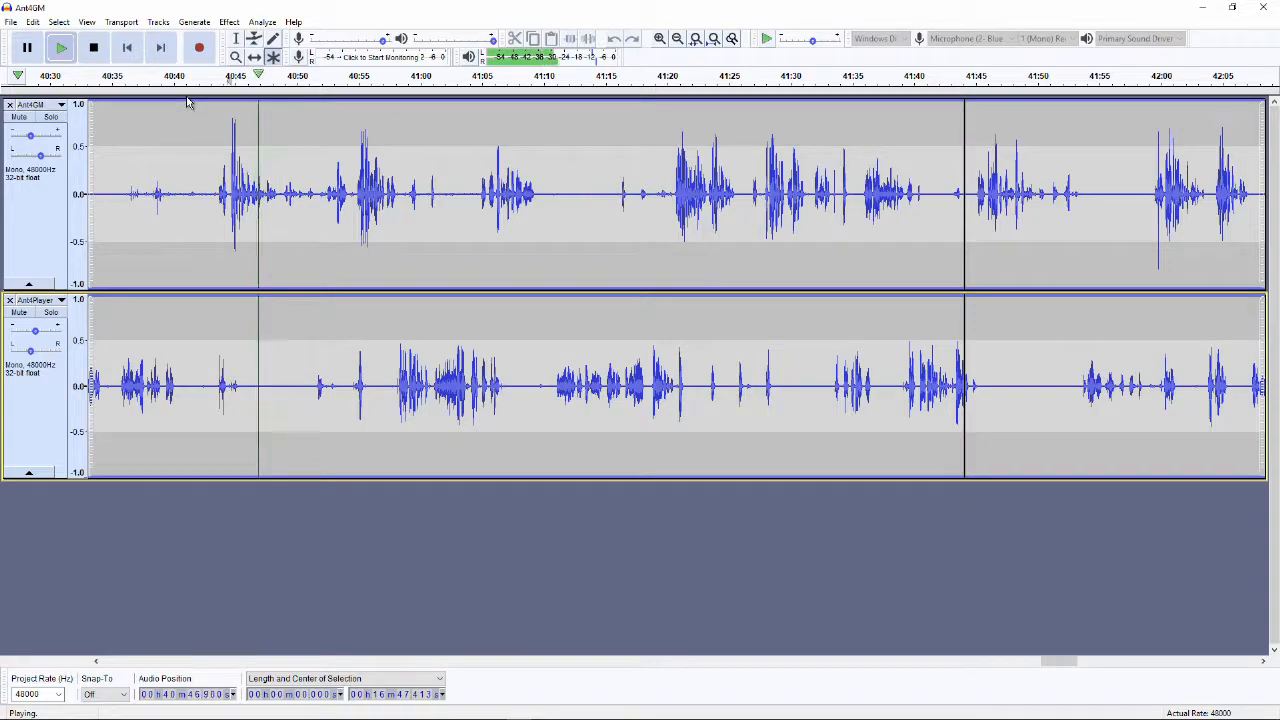
{"action": "key", "text": "space"}
{"action": "left_click", "coordinate": [115, 76]}
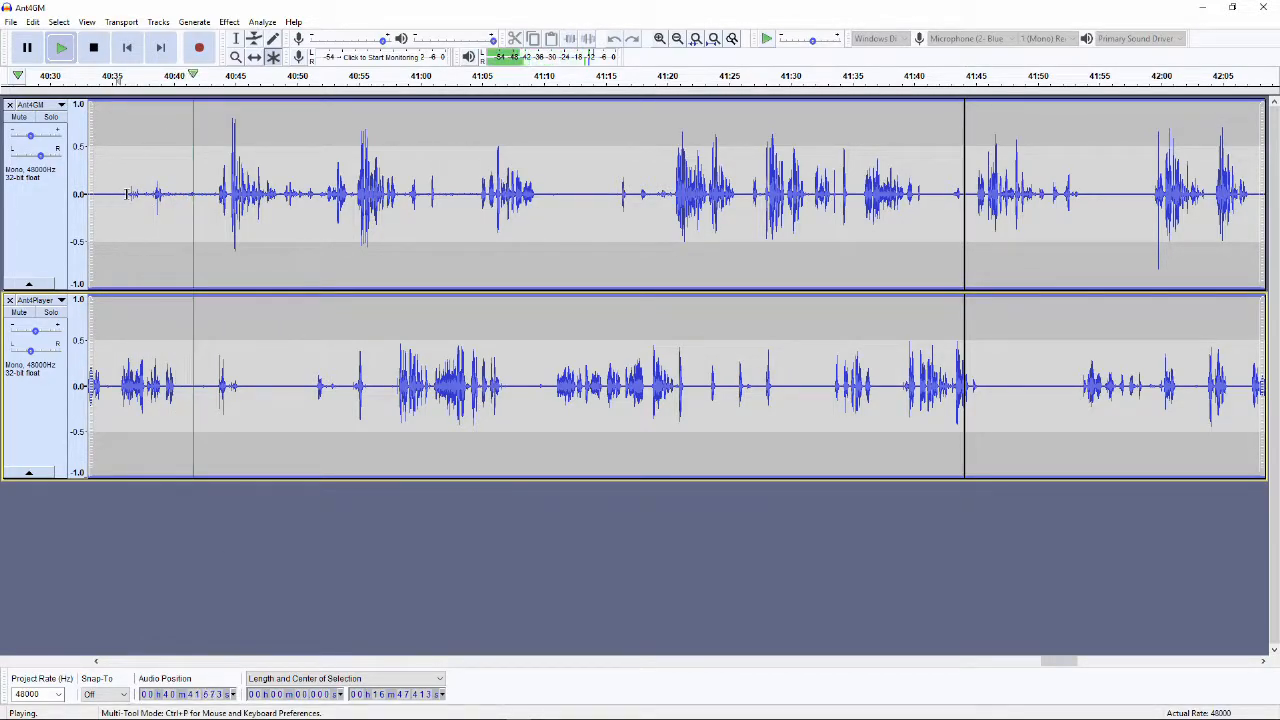
{"action": "key", "text": "space"}
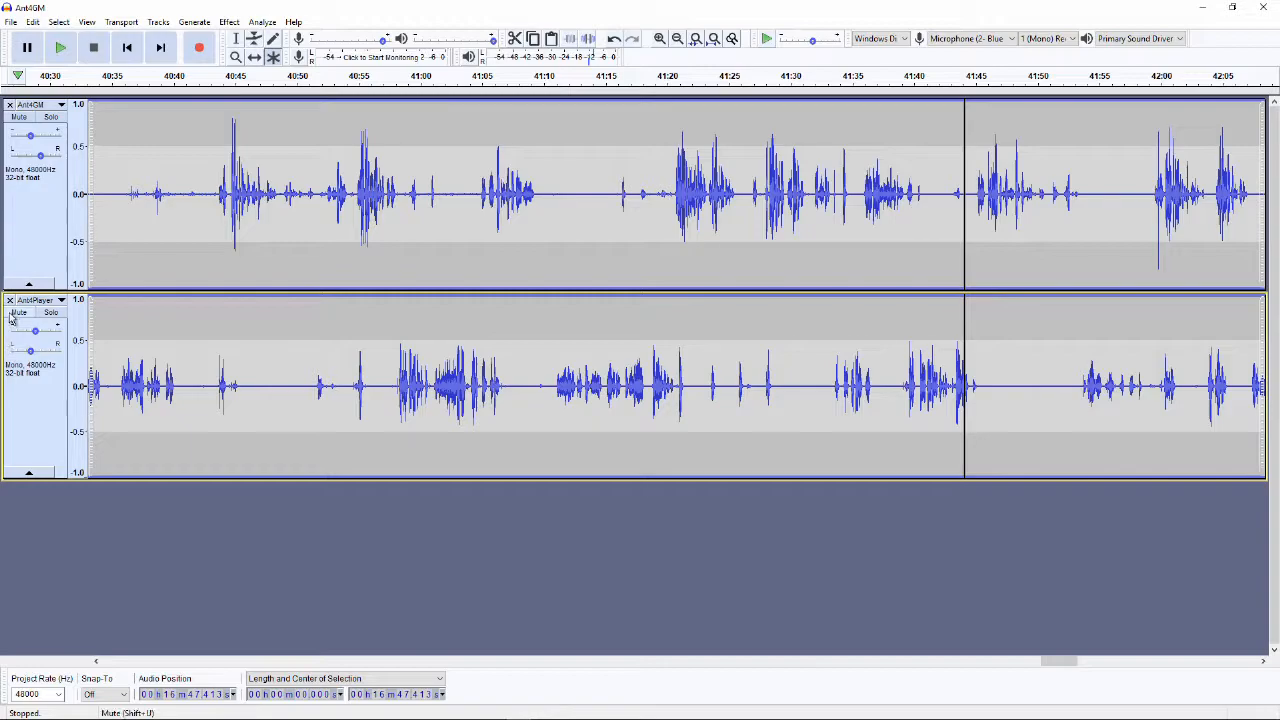
- Mute the Player track and listen to the GM track alone from about 40:35
{"action": "left_click", "coordinate": [17, 314]}
{"action": "left_click", "coordinate": [118, 76]}
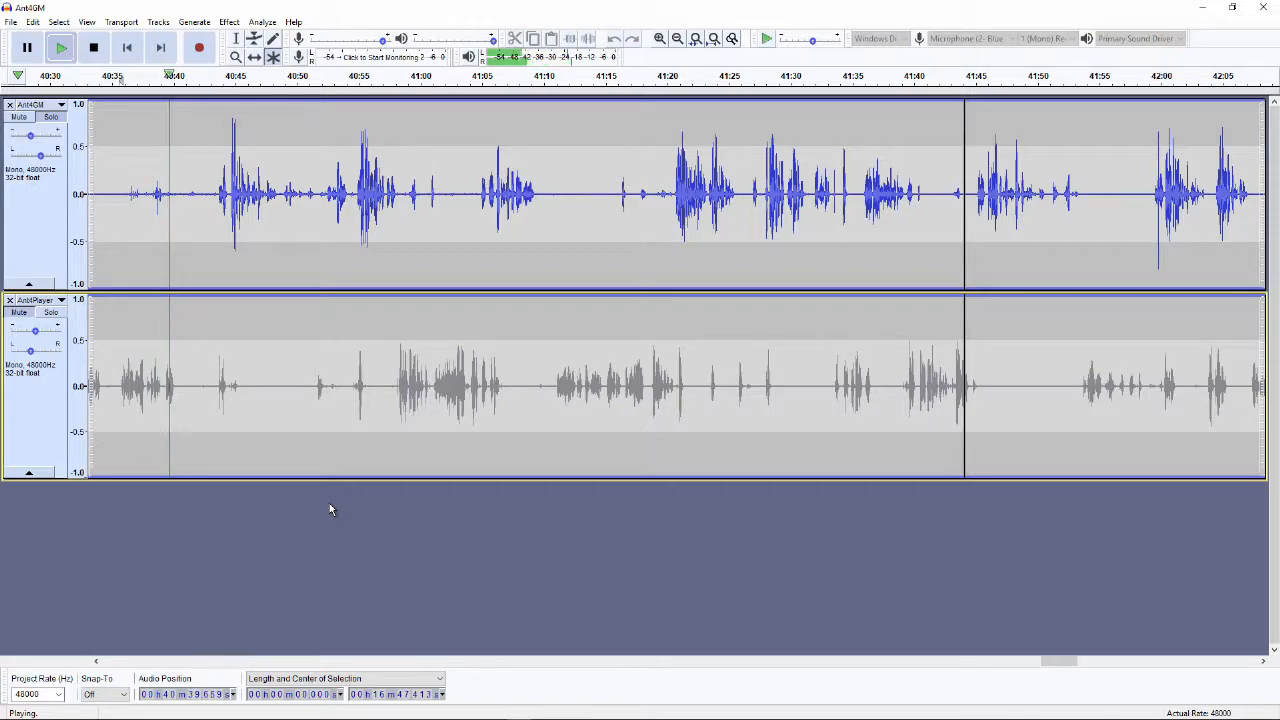
{"action": "key", "text": "space"}
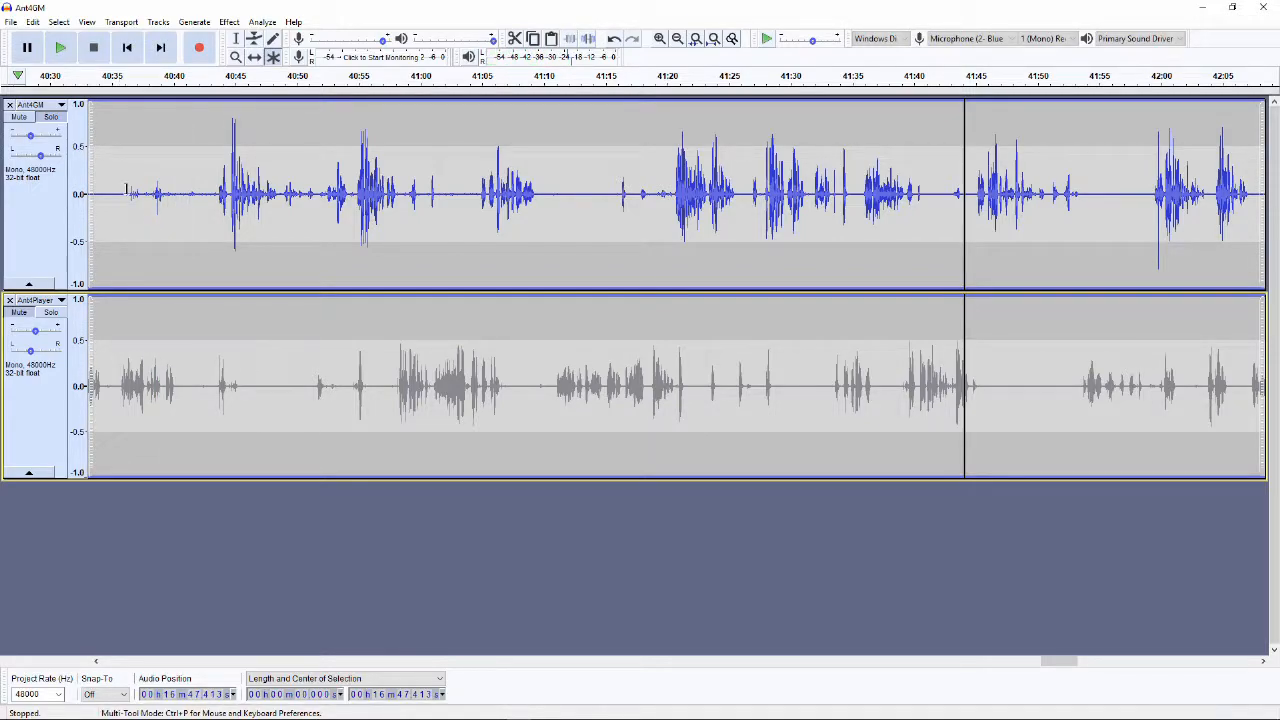
- Lower the GM track's volume envelope to near silence from about 40:36.3 to 40:43.3
{"action": "scroll", "coordinate": [126, 189], "scroll_direction": "up", "scroll_amount": 2}
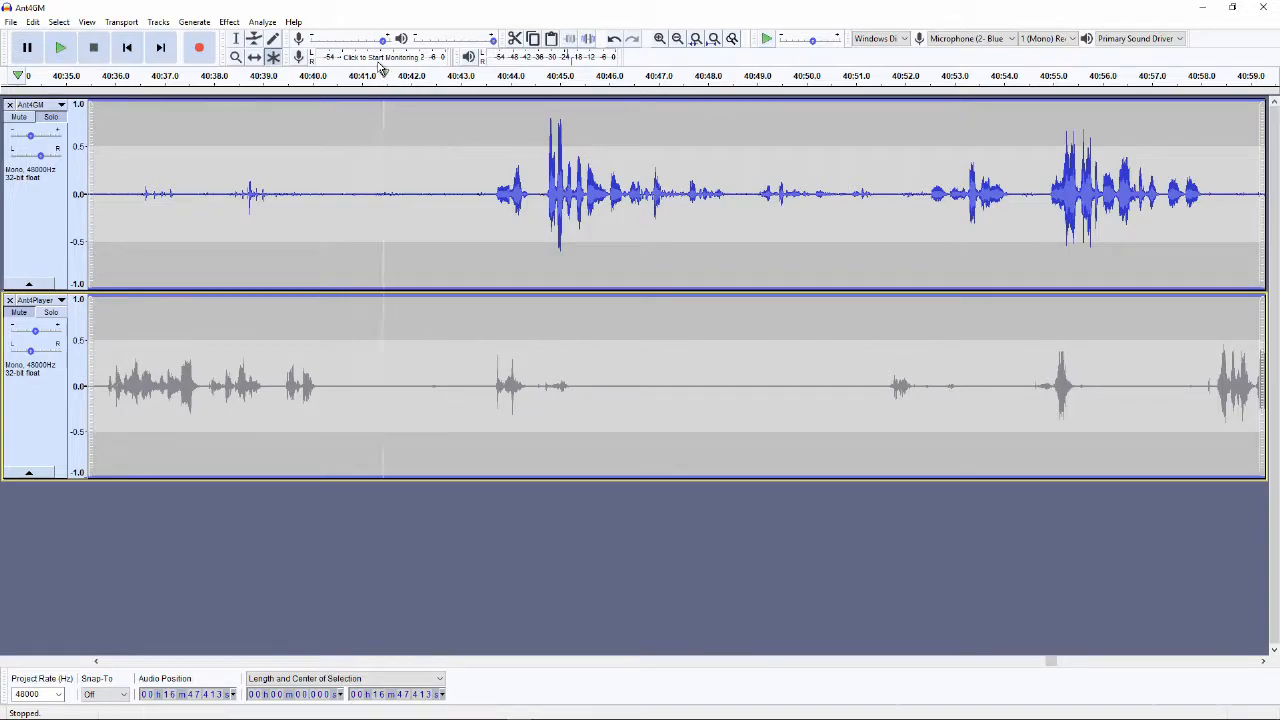
{"action": "left_click", "coordinate": [476, 146]}
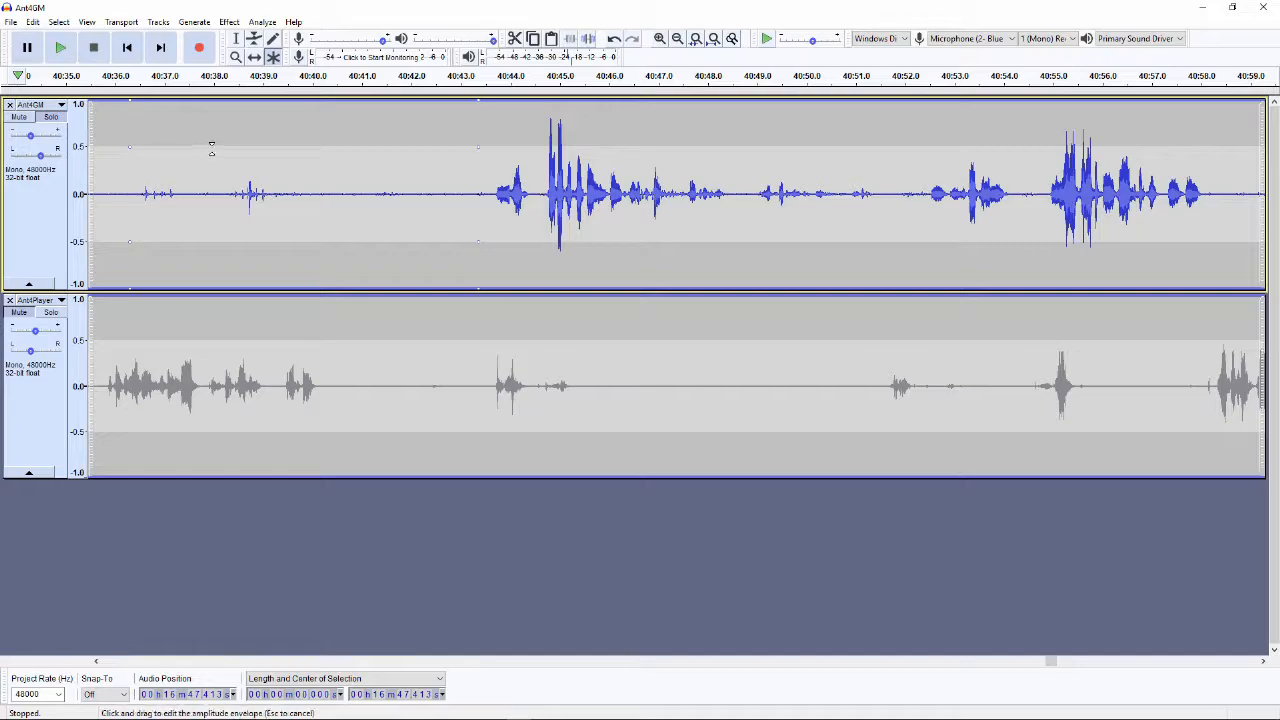
{"action": "left_click_drag", "start_coordinate": [213, 146], "coordinate": [210, 218]}
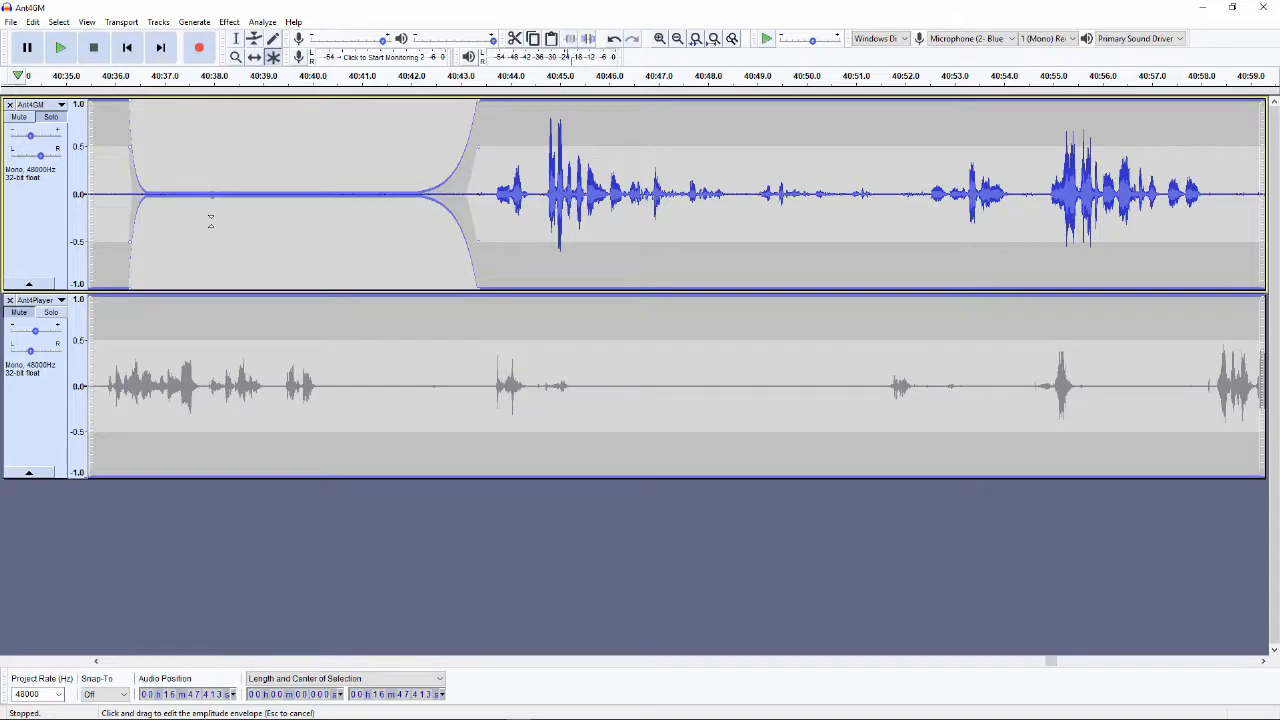
- Unmute the Player track and listen to both tracks from about 40:36
{"action": "left_click", "coordinate": [19, 312]}
{"action": "key", "text": "space"}
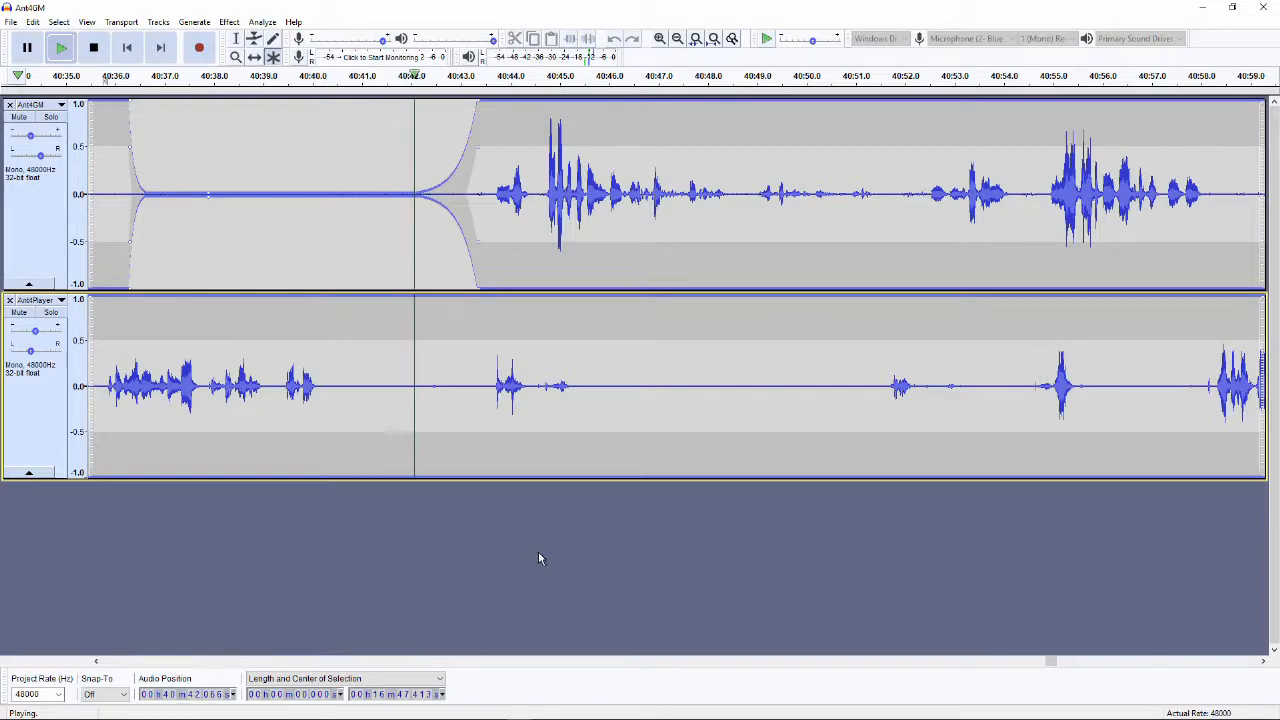
{"action": "key", "text": "space"}
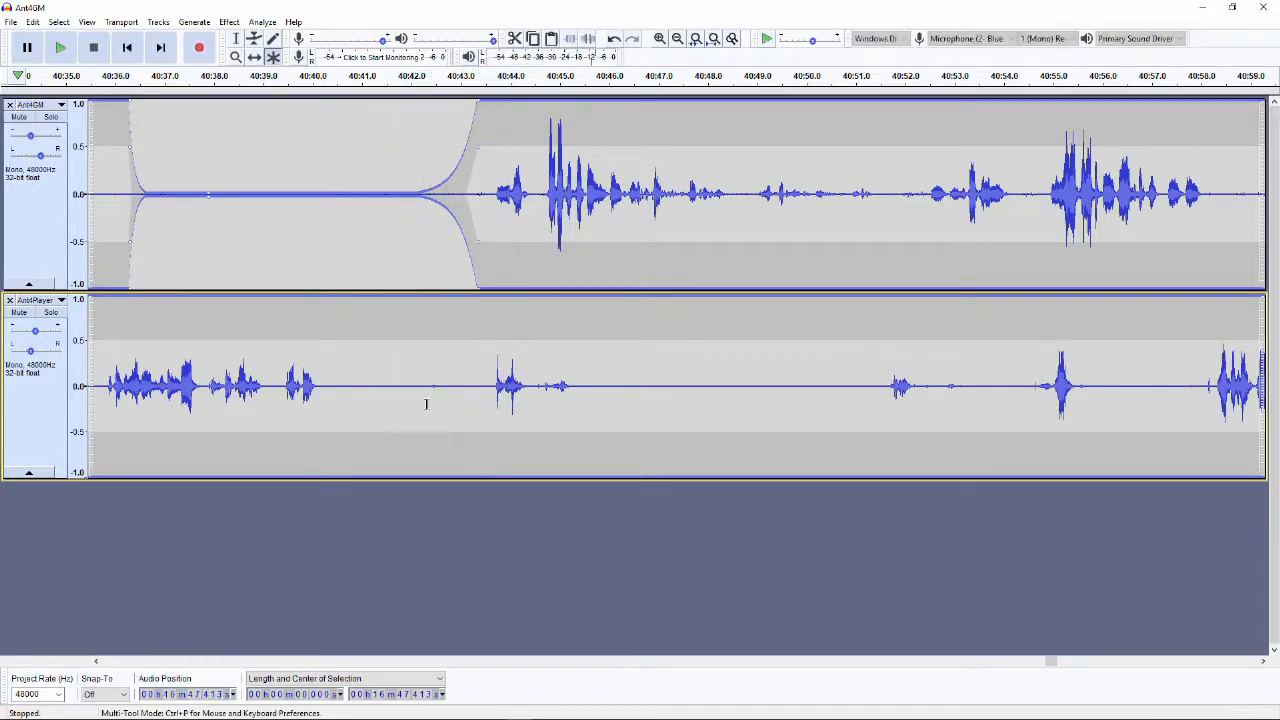
- Delete the pause from about 40:40.8 to 40:42.5 in both tracks and play from about 40:43
{"action": "left_click_drag", "start_coordinate": [351, 387], "coordinate": [433, 196]}
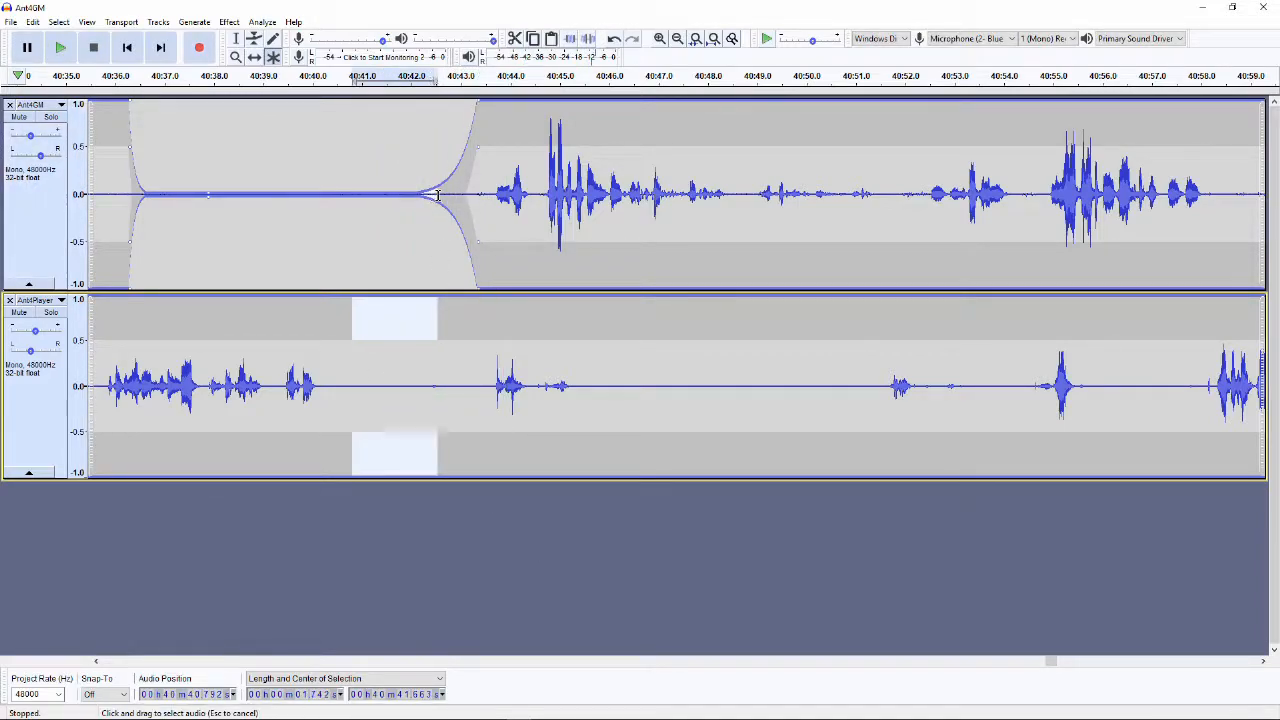
{"action": "key", "text": "Delete"}
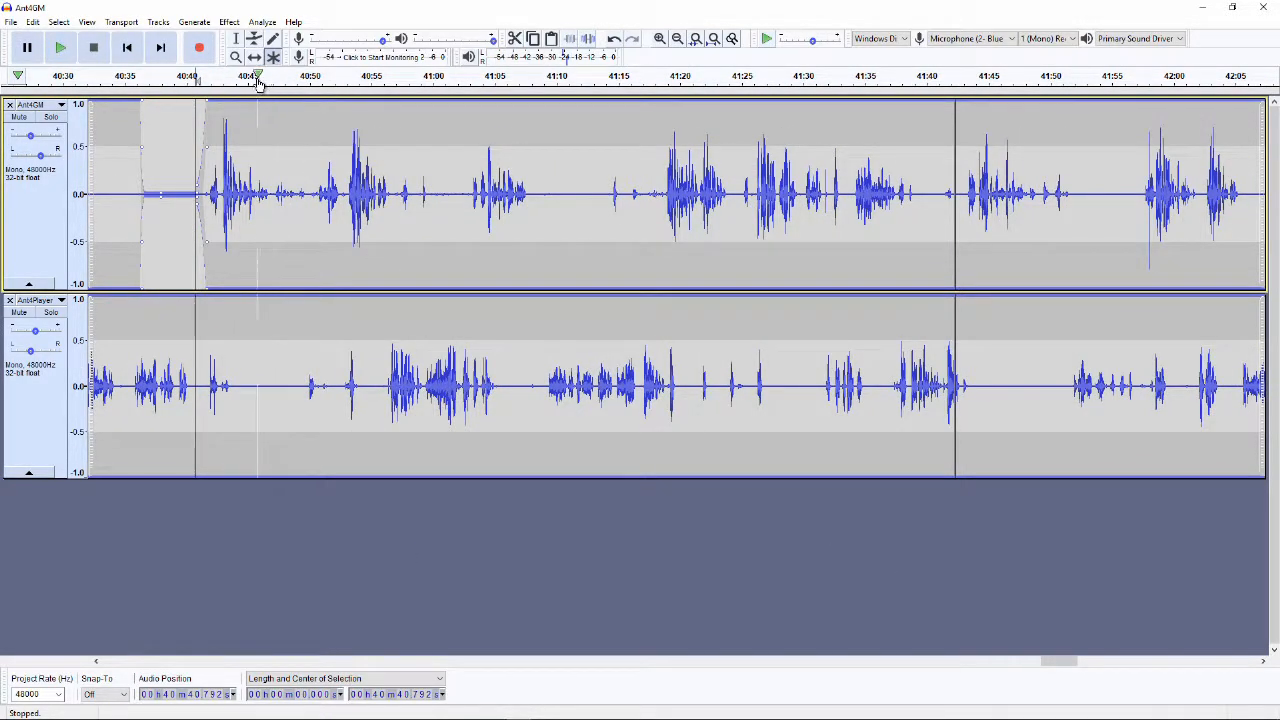
{"action": "left_click", "coordinate": [223, 77]}
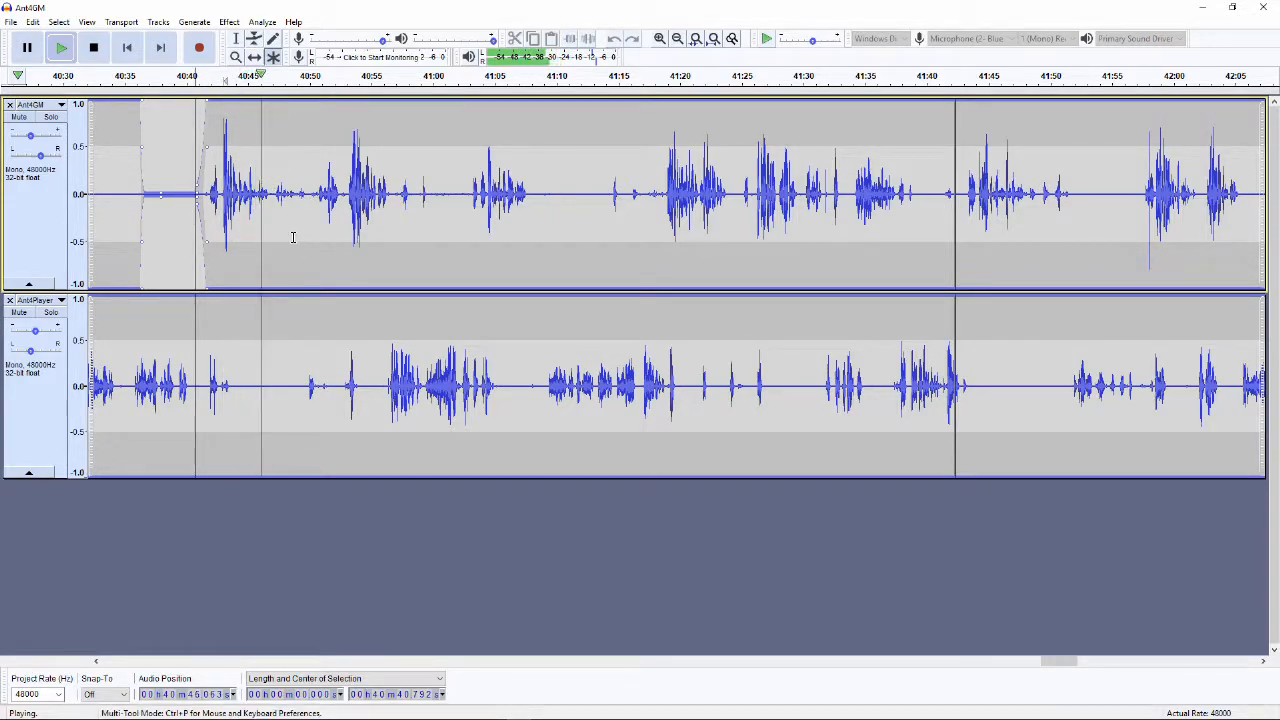
{"action": "key", "text": "space"}
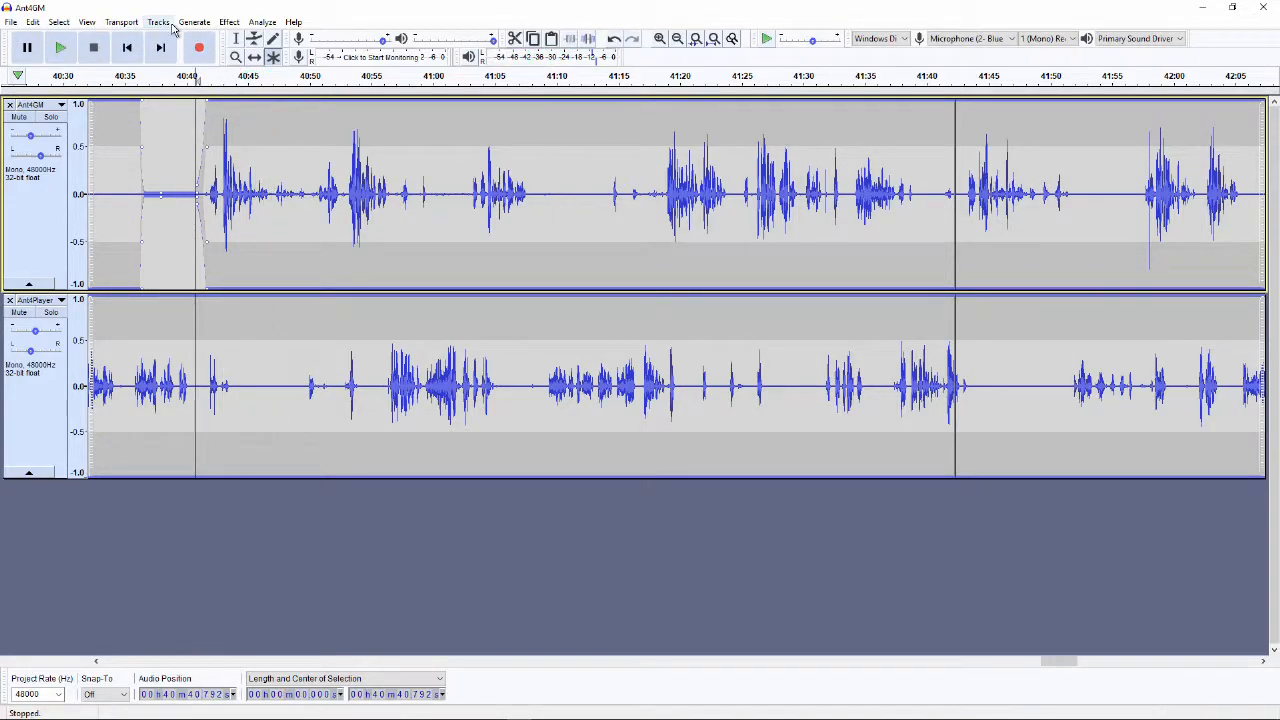
- Add a new label track to the project
{"action": "left_click", "coordinate": [159, 22]}
{"action": "mouse_move", "coordinate": [180, 42]}
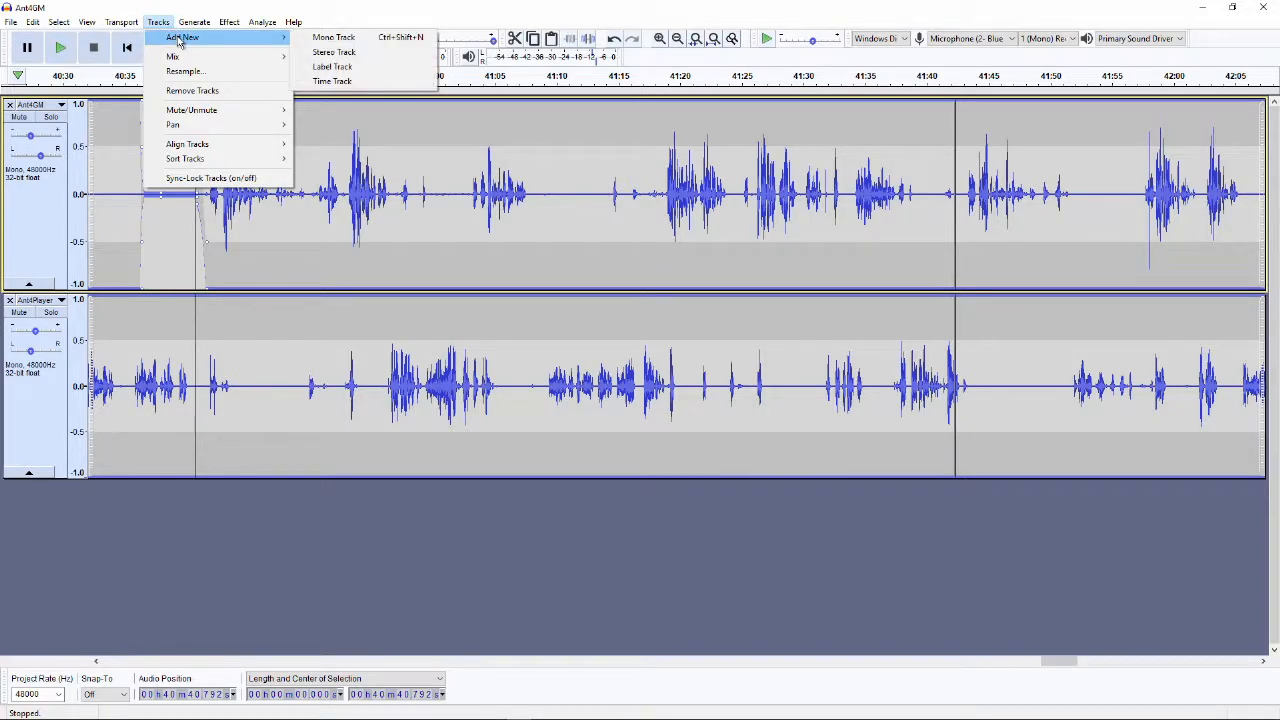
{"action": "left_click", "coordinate": [318, 67]}
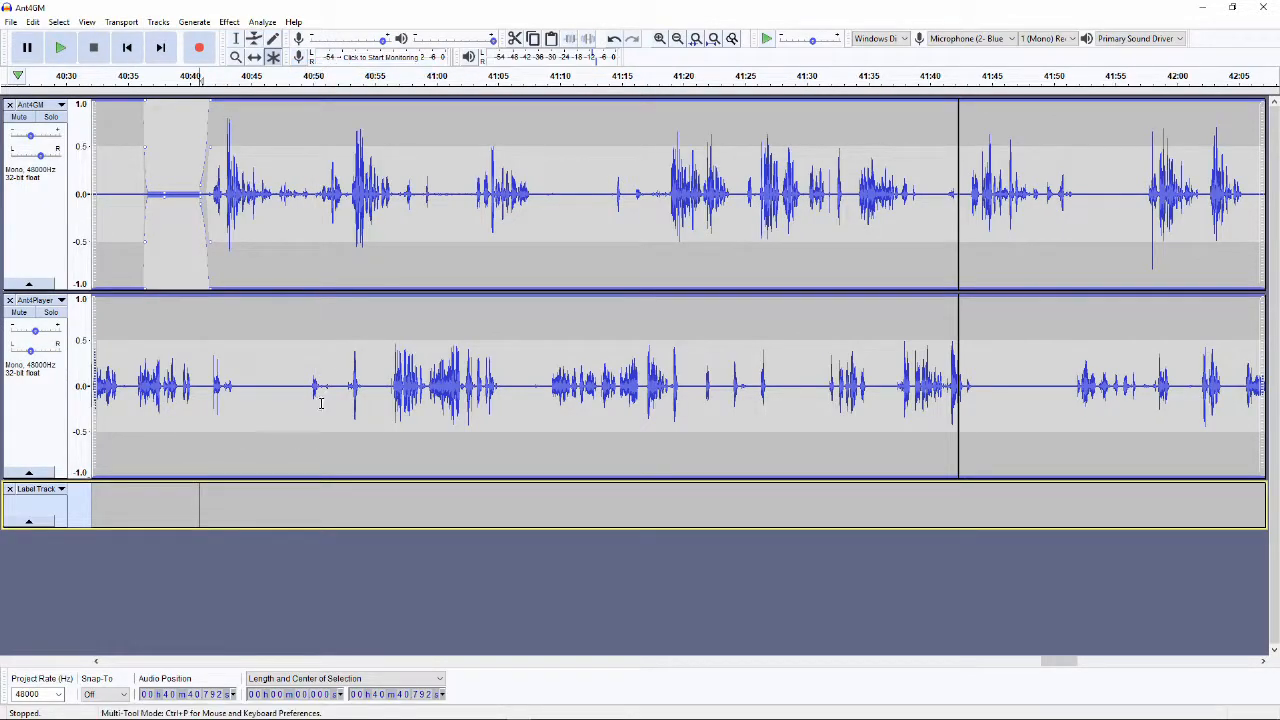
- Label the stretch from about 40:46.4 to 40:59 on the label track as "Break maybe"
{"action": "left_click", "coordinate": [275, 197]}
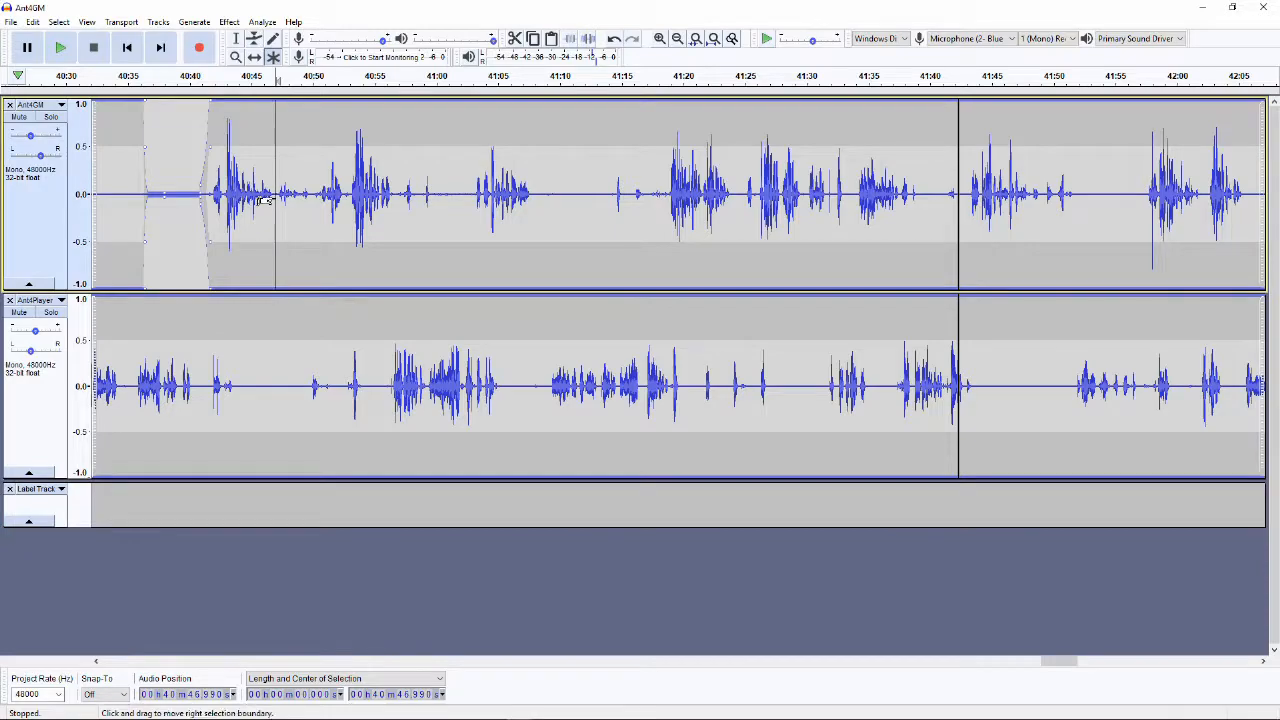
{"action": "left_click", "coordinate": [267, 503]}
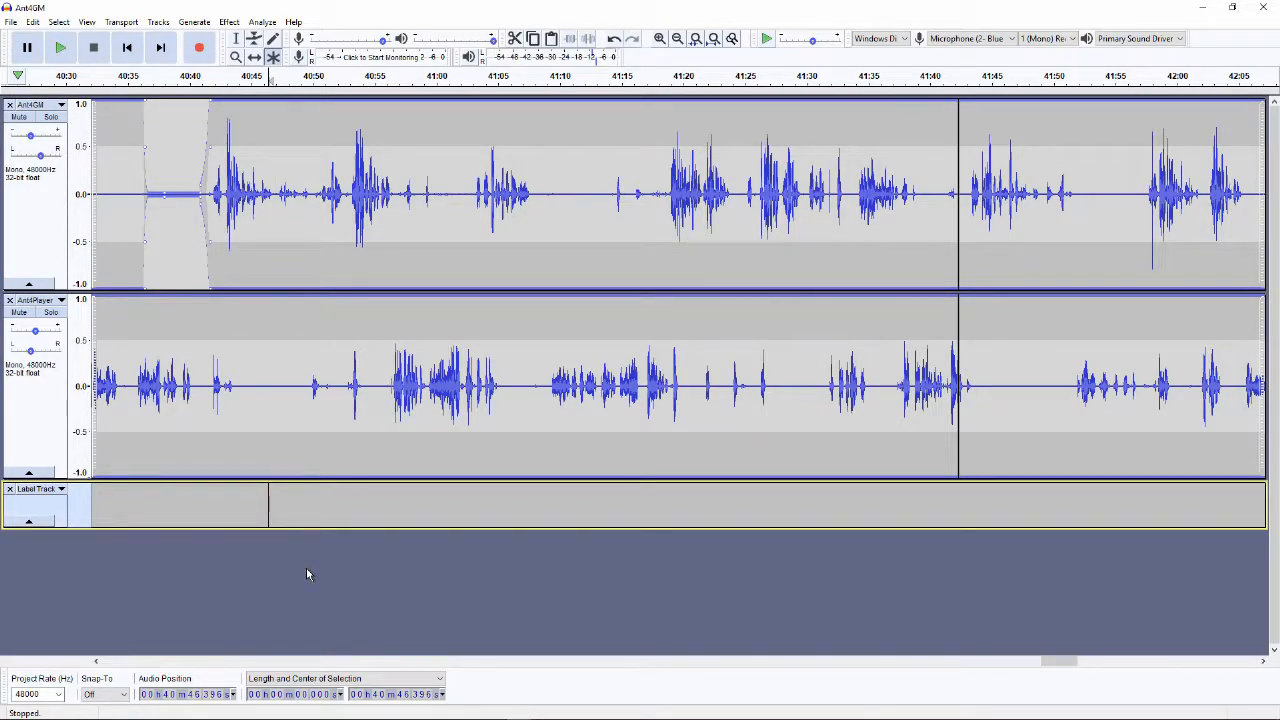
{"action": "type", "text": "Break maybe"}
{"action": "key", "text": "Return"}
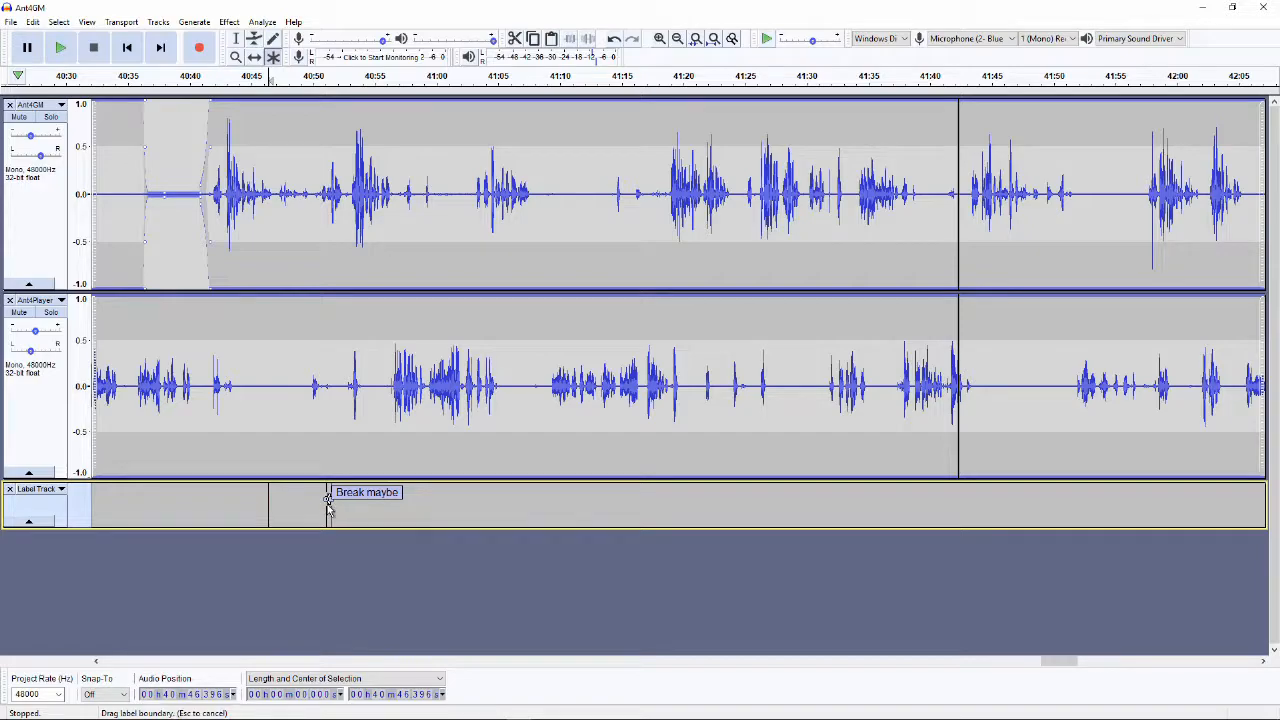
{"action": "left_click_drag", "start_coordinate": [360, 517], "coordinate": [425, 505]}
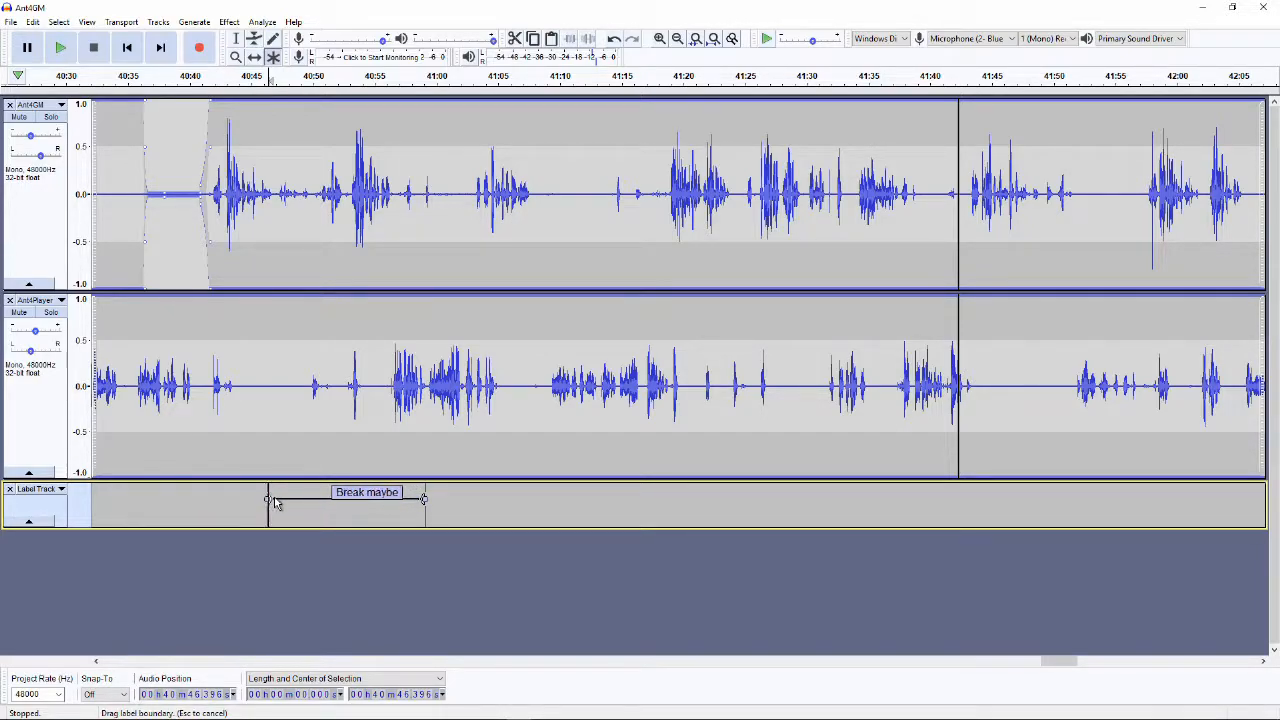
- Listen to both tracks from about 41:43 on, skipping ahead to just before 42:00
{"action": "left_click_drag", "start_coordinate": [1058, 667], "coordinate": [1068, 668]}
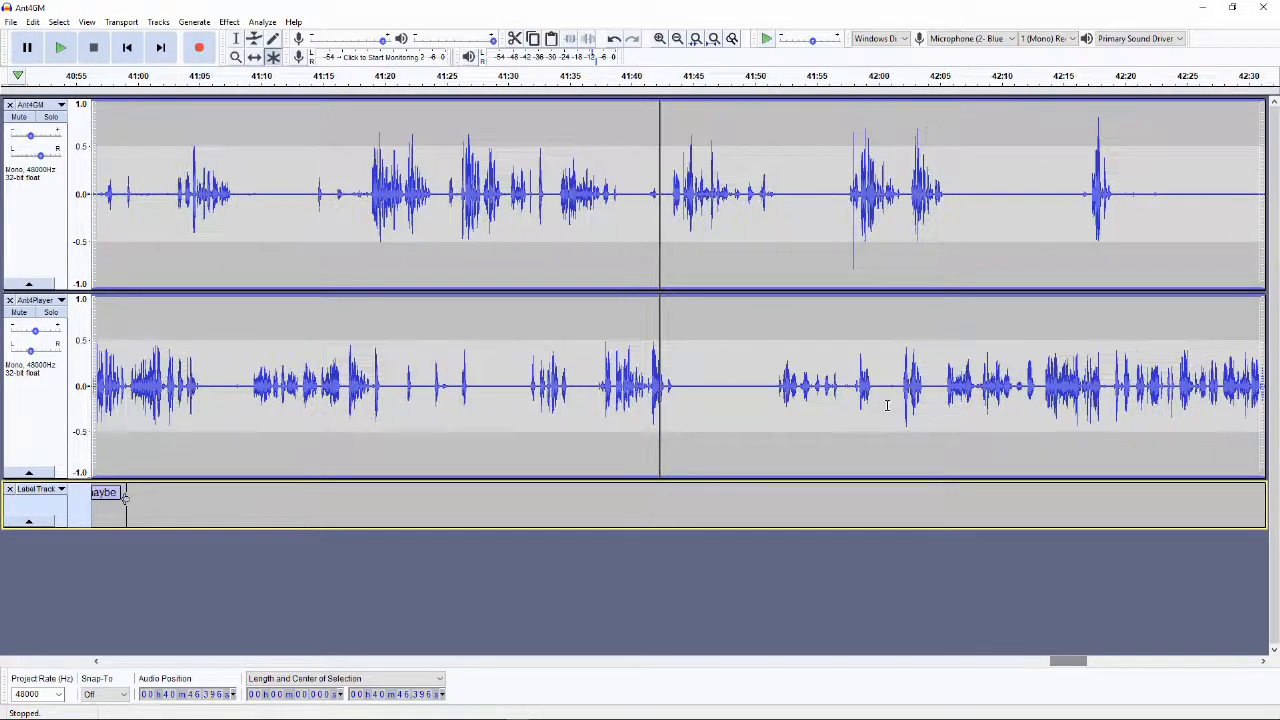
{"action": "left_click", "coordinate": [670, 91]}
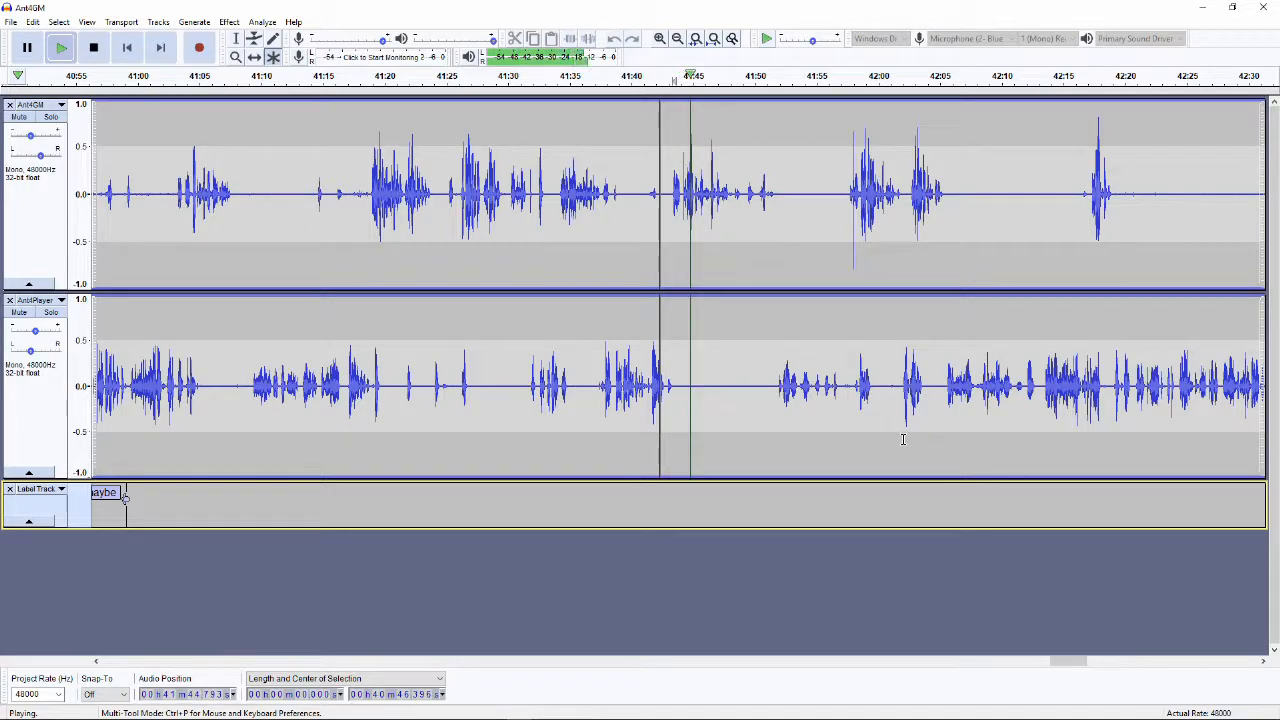
{"action": "left_click", "coordinate": [781, 76]}
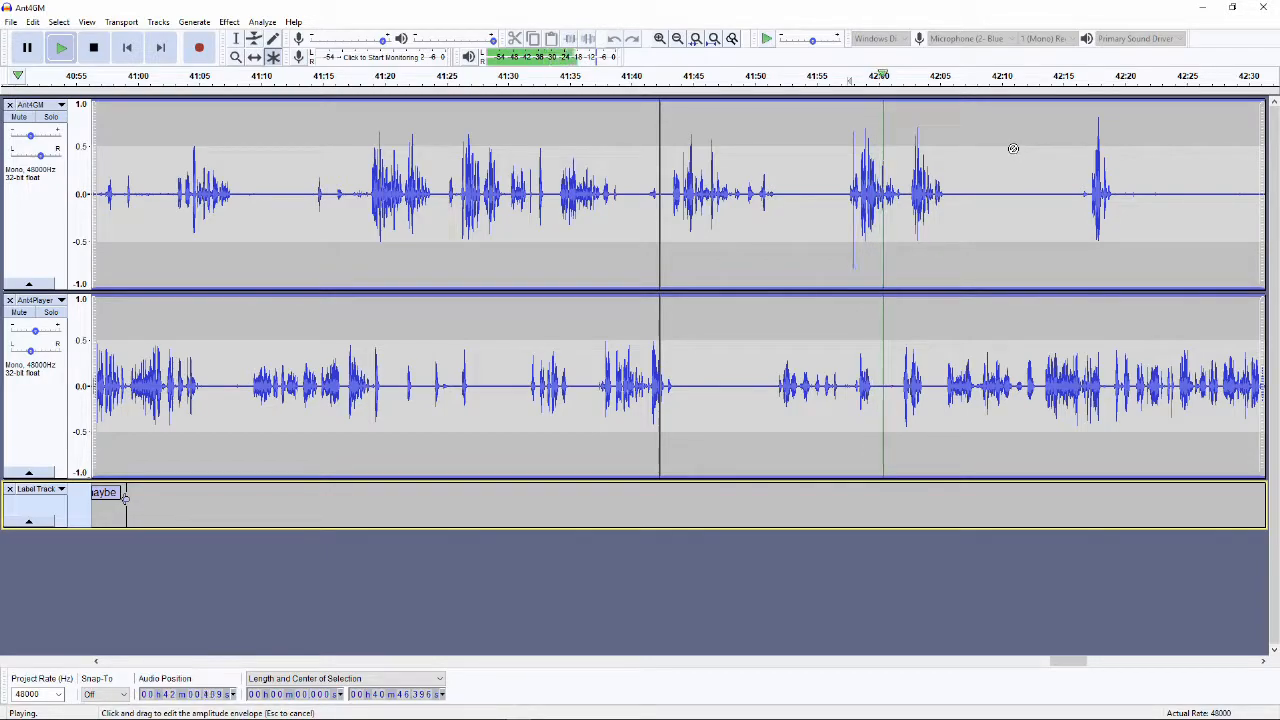
{"action": "key", "text": "space"}
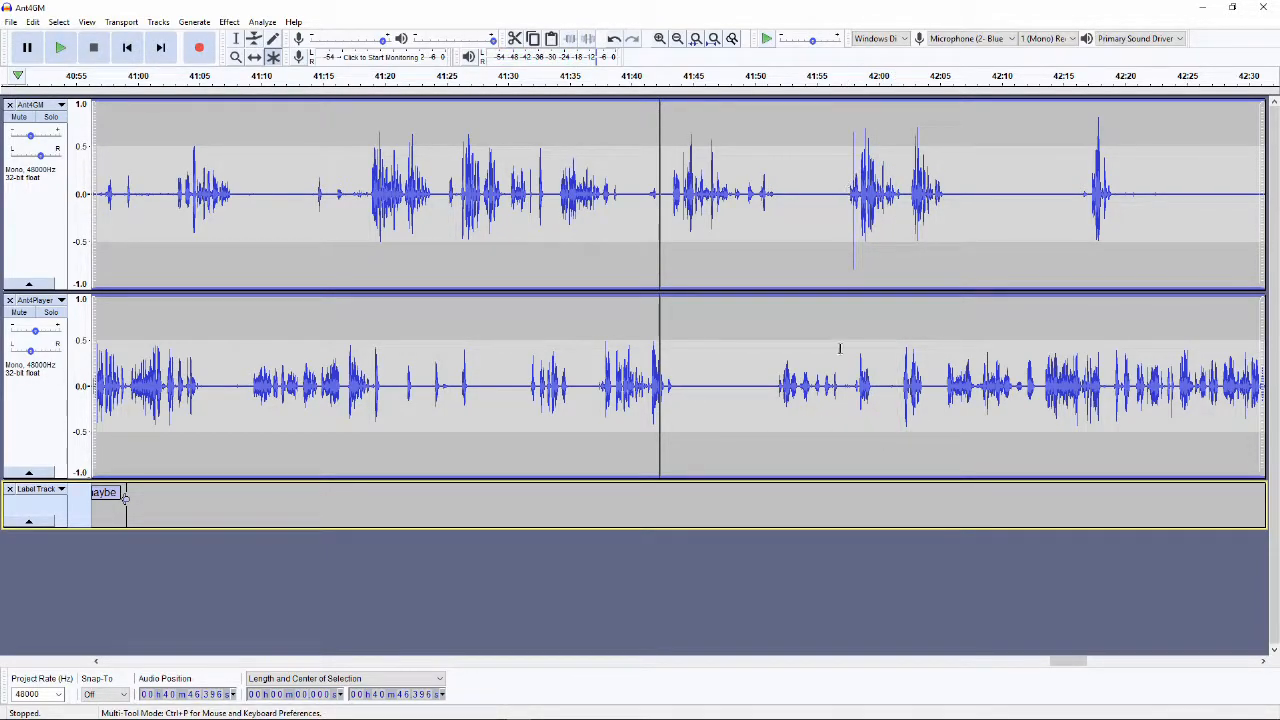
- Delete the stretch from about 40:46.9 to 41:57.1 in both audio tracks and play from about 40:44 to check the cut
{"action": "left_click_drag", "start_coordinate": [838, 392], "coordinate": [270, 177]}
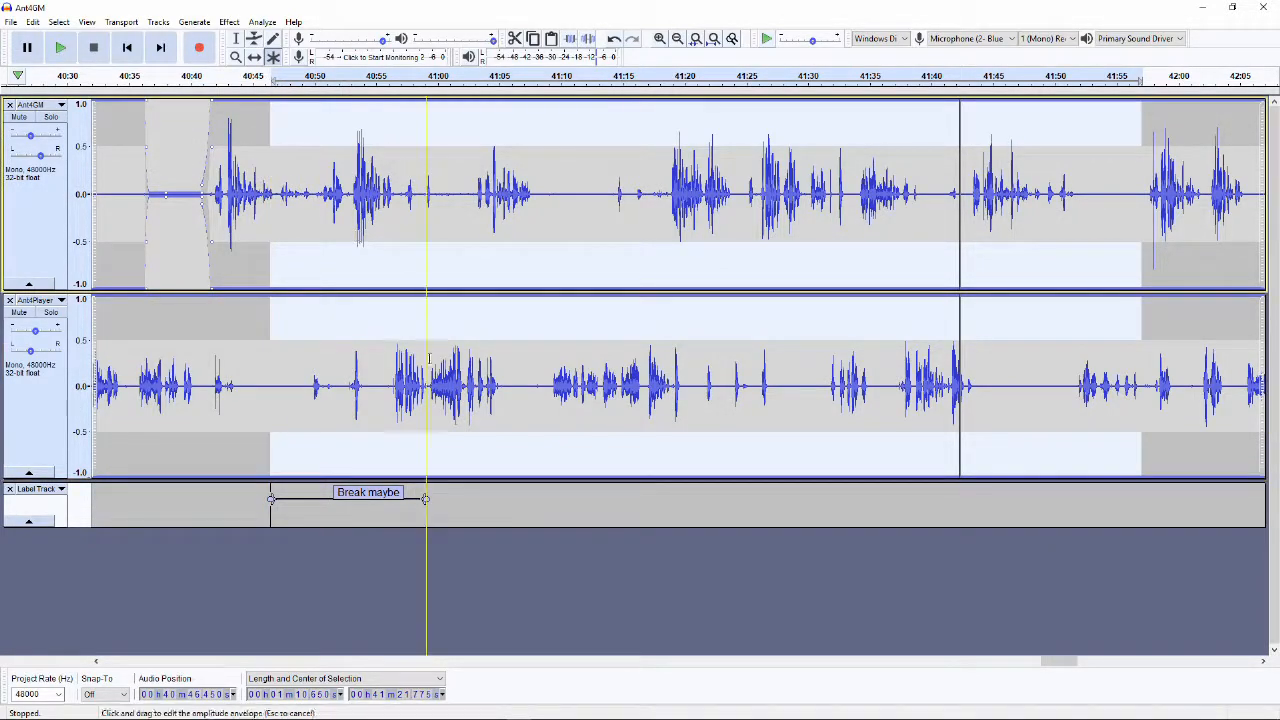
{"action": "mouse_move", "coordinate": [273, 128]}
{"action": "left_mouse_down"}
{"action": "mouse_move", "coordinate": [292, 127]}
{"action": "mouse_move", "coordinate": [278, 132]}
{"action": "left_mouse_up"}
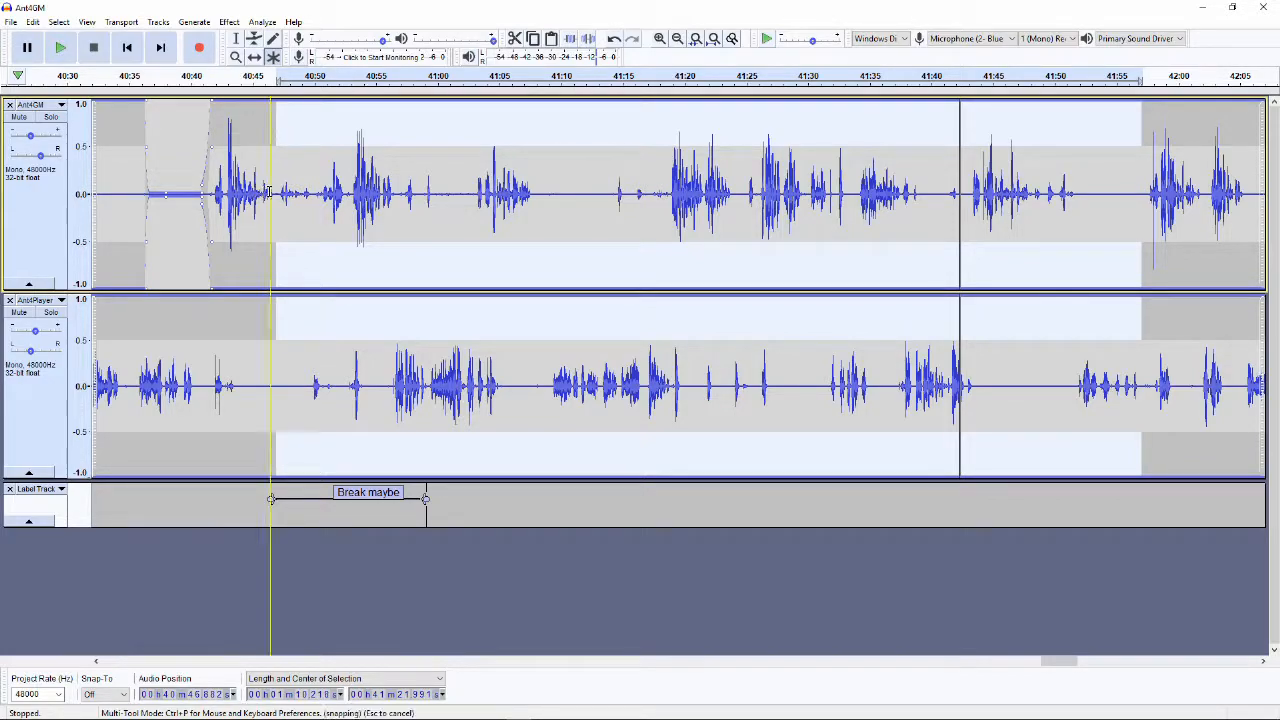
{"action": "key", "text": "Delete"}
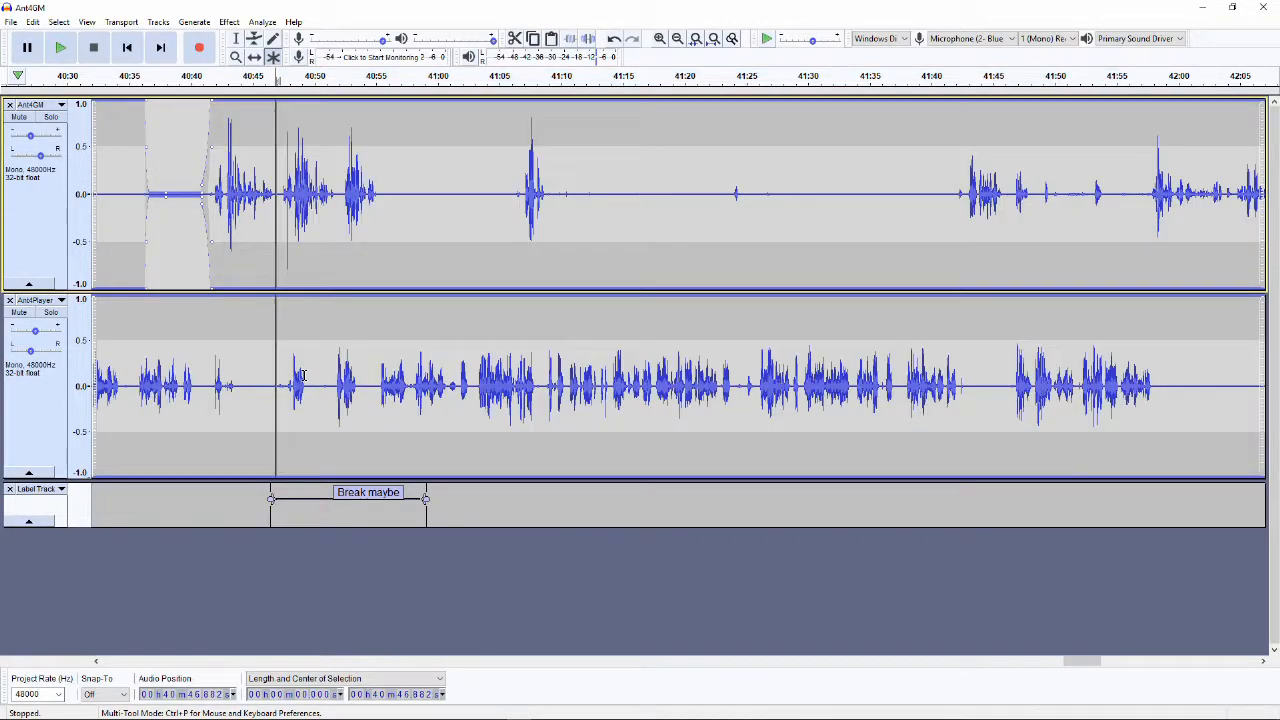
{"action": "left_click", "coordinate": [240, 78]}
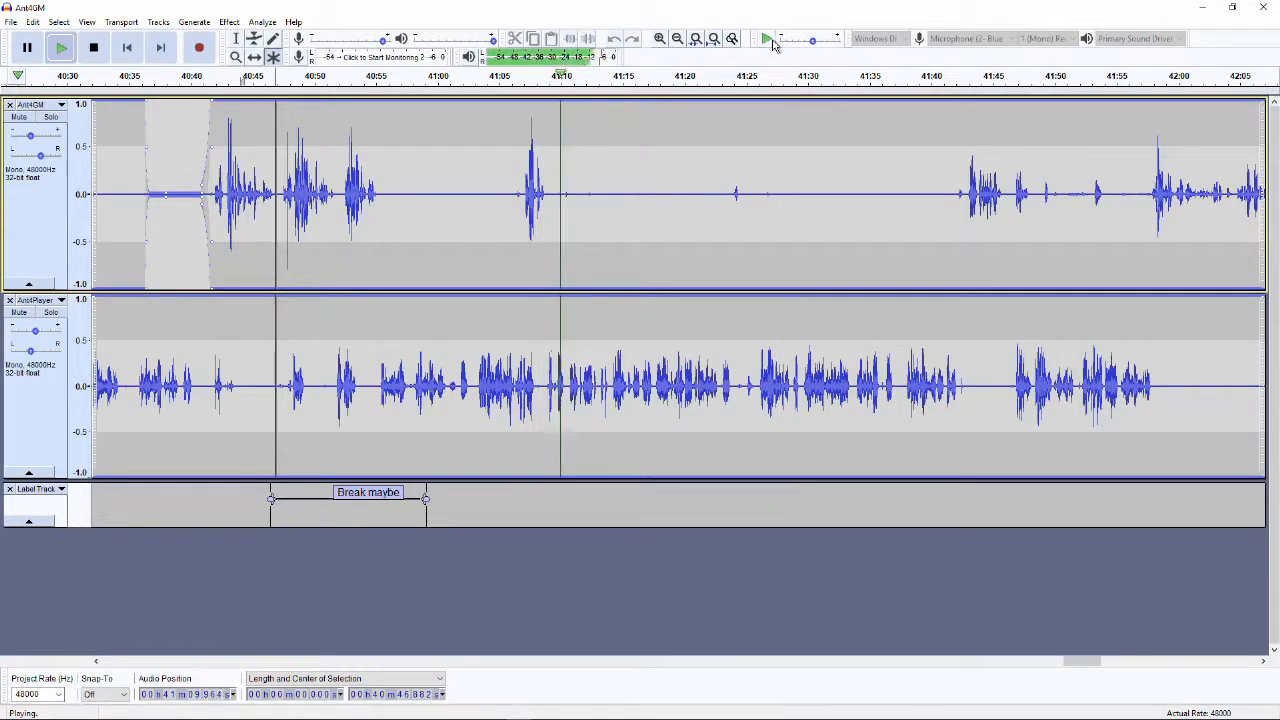
{"action": "key", "text": "space"}
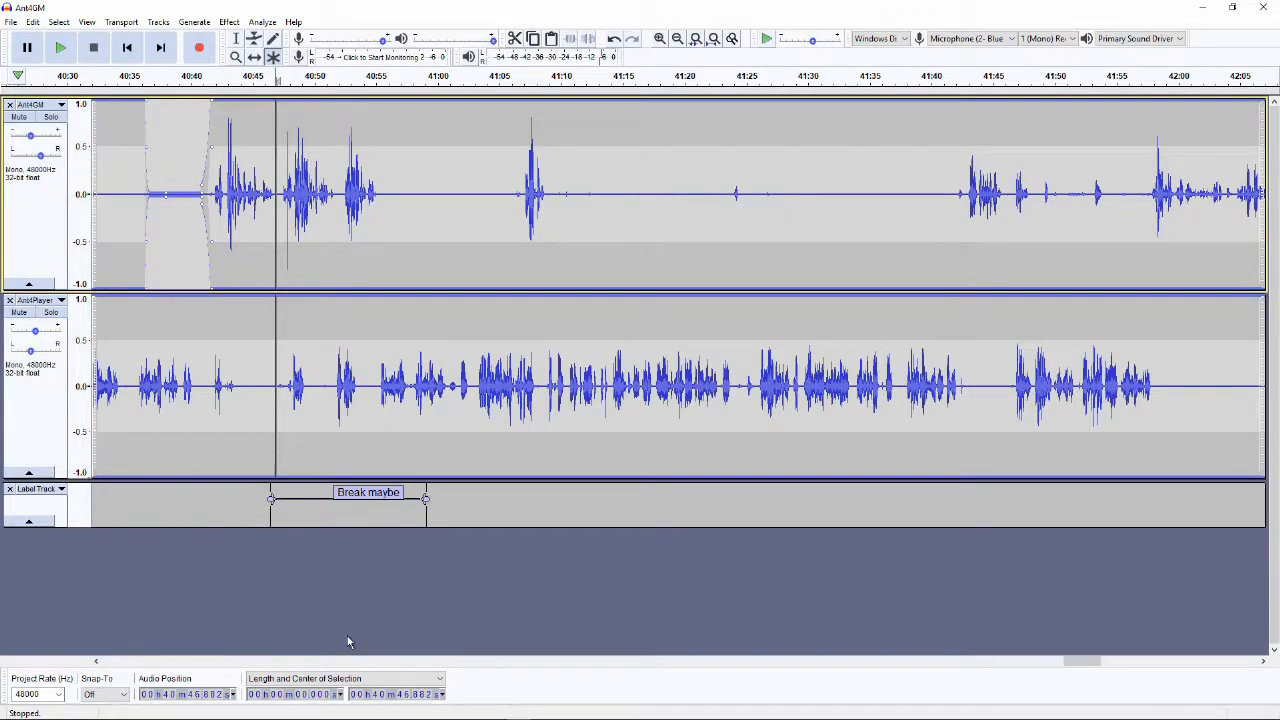
- Stretch the "Break maybe" label so that it starts at about 26:40 and ends at about 40:46
{"action": "left_click_drag", "start_coordinate": [1080, 661], "coordinate": [1222, 660]}
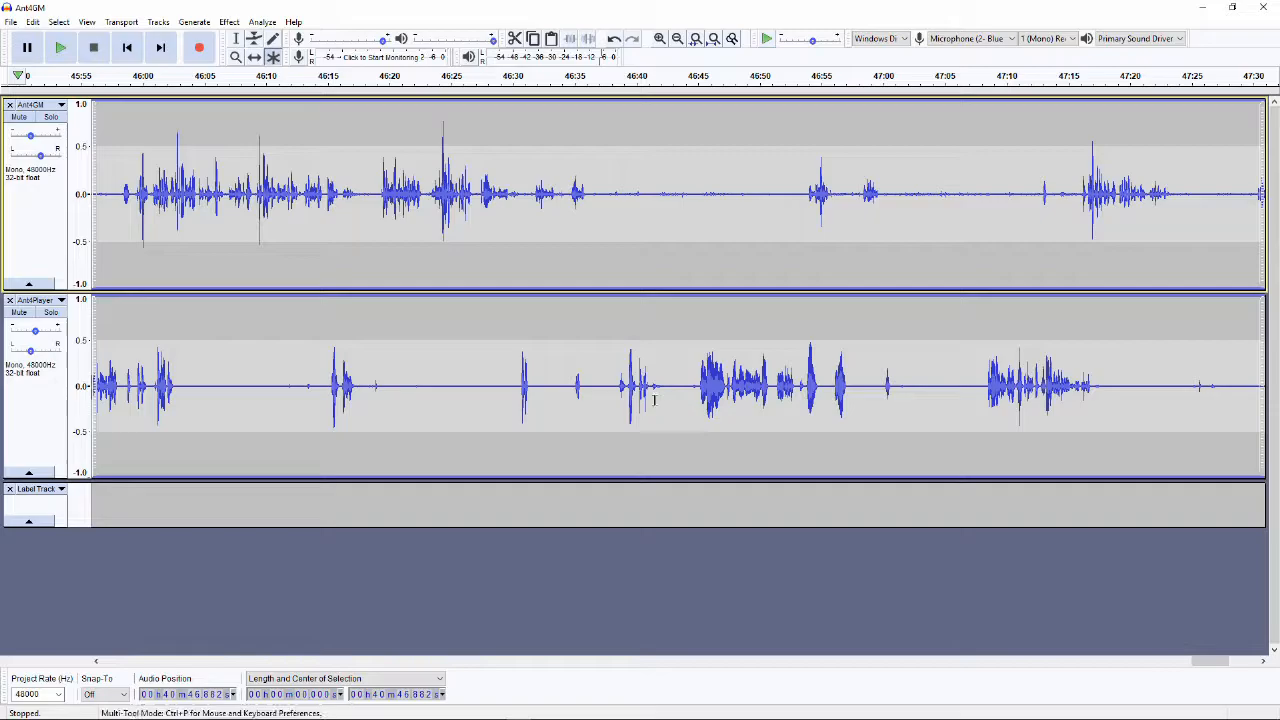
{"action": "left_click_drag", "start_coordinate": [1212, 662], "coordinate": [97, 642]}
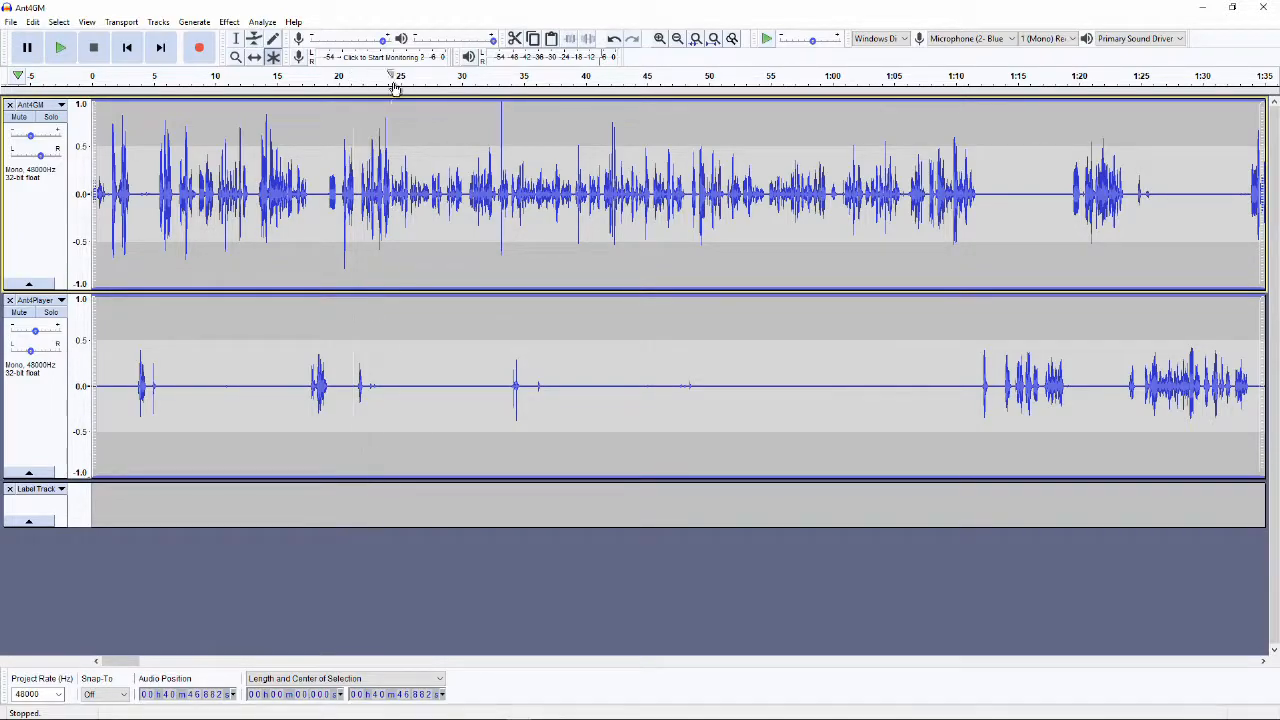
{"action": "key", "text": "ctrl+3"}
{"action": "key", "text": "ctrl+3"}
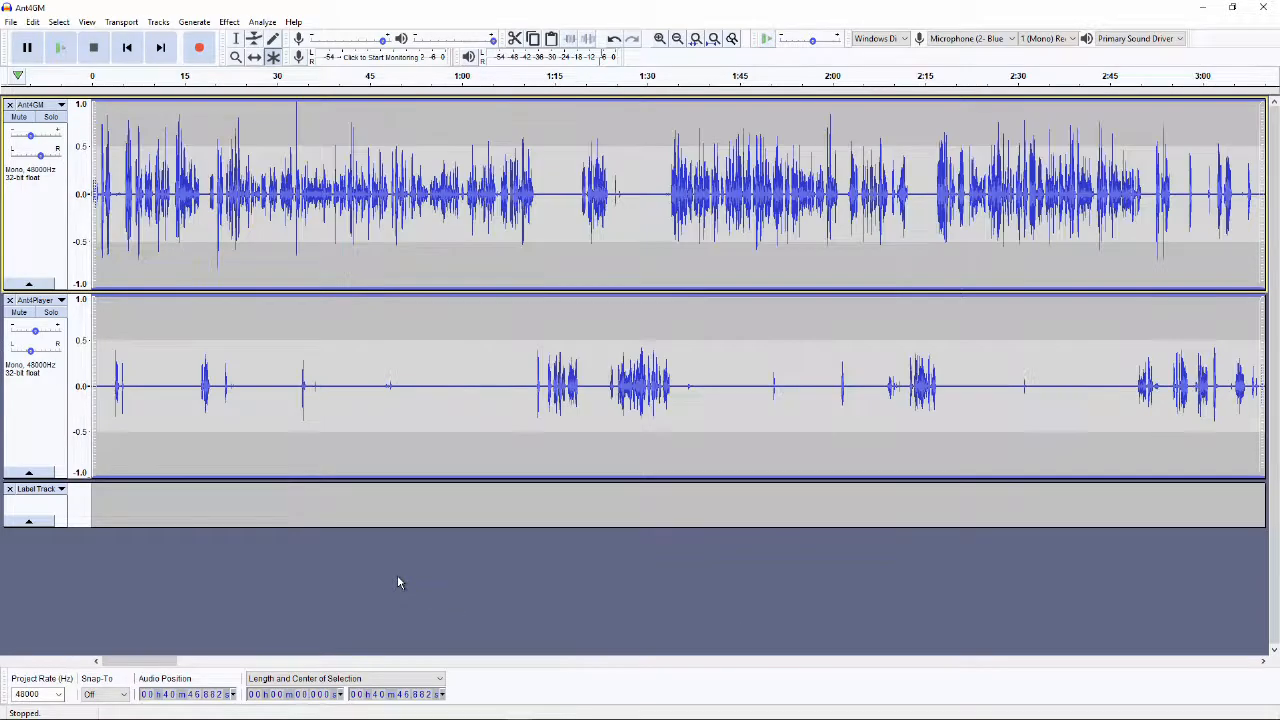
{"action": "key", "text": "ctrl+3"}
{"action": "key", "text": "ctrl+3"}
{"action": "left_click", "coordinate": [397, 576]}
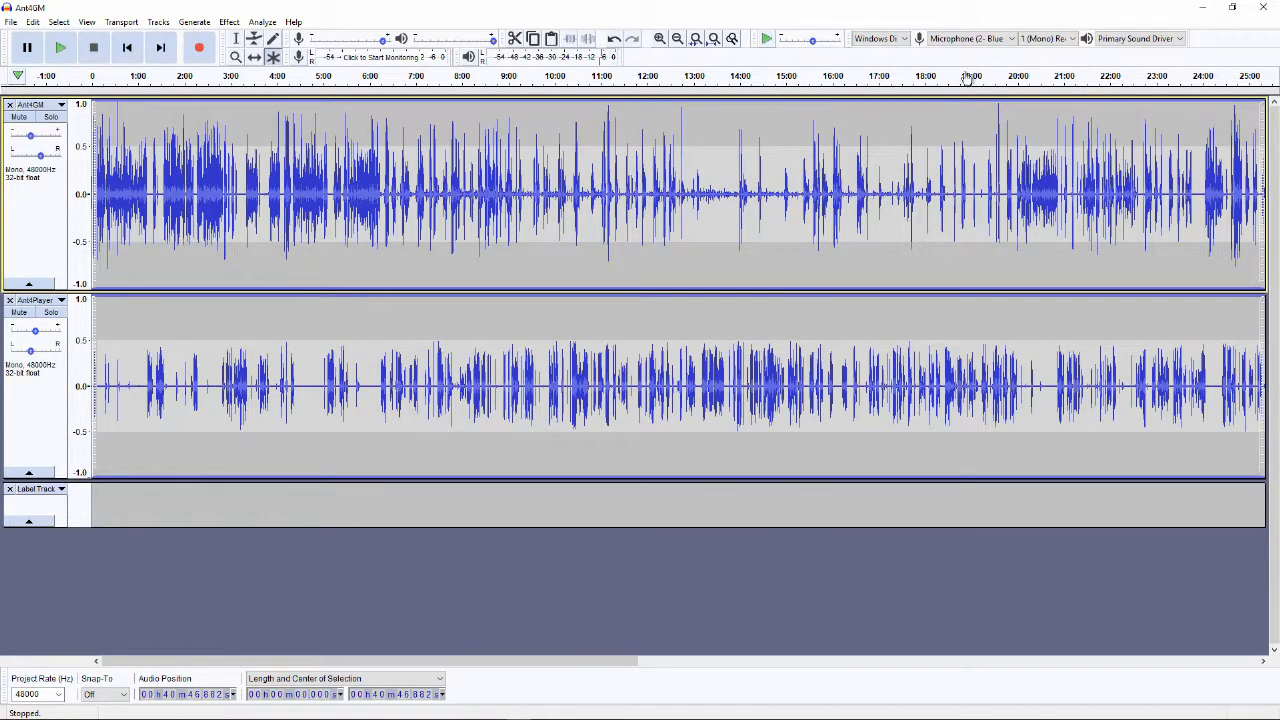
{"action": "key", "text": "ctrl+3"}
{"action": "key", "text": "ctrl+3"}
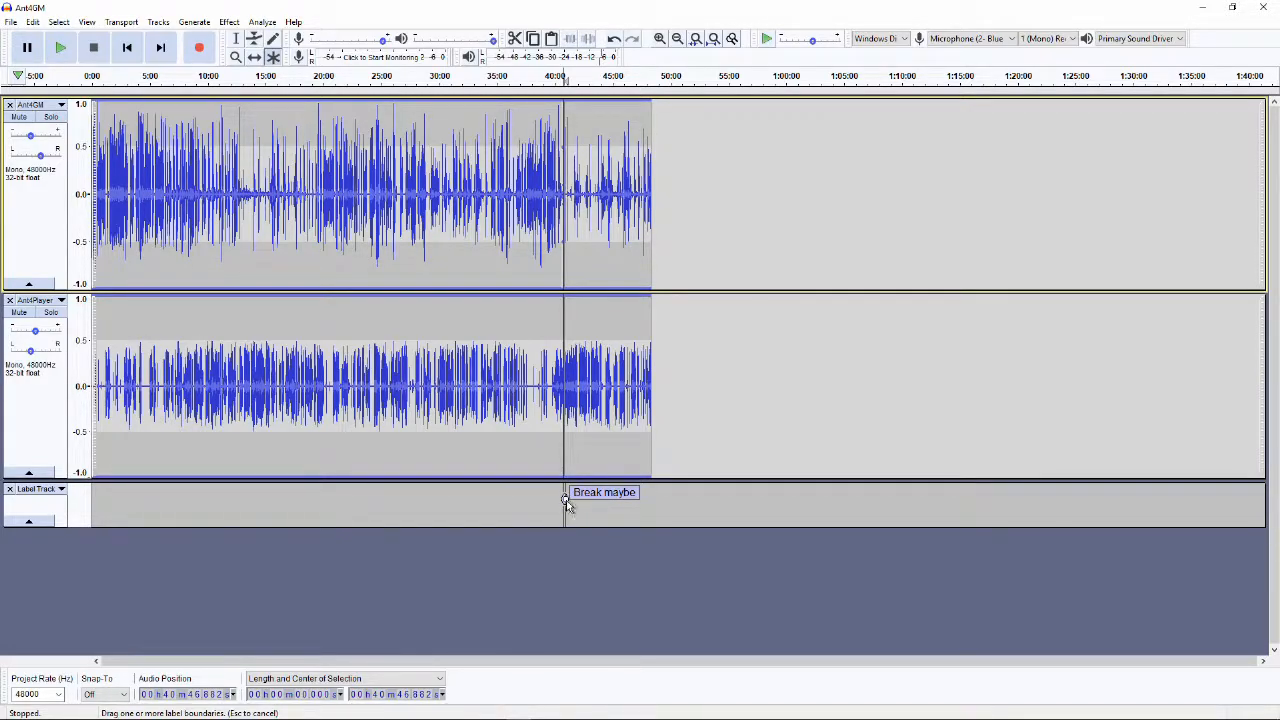
{"action": "left_click_drag", "start_coordinate": [566, 500], "coordinate": [400, 500]}
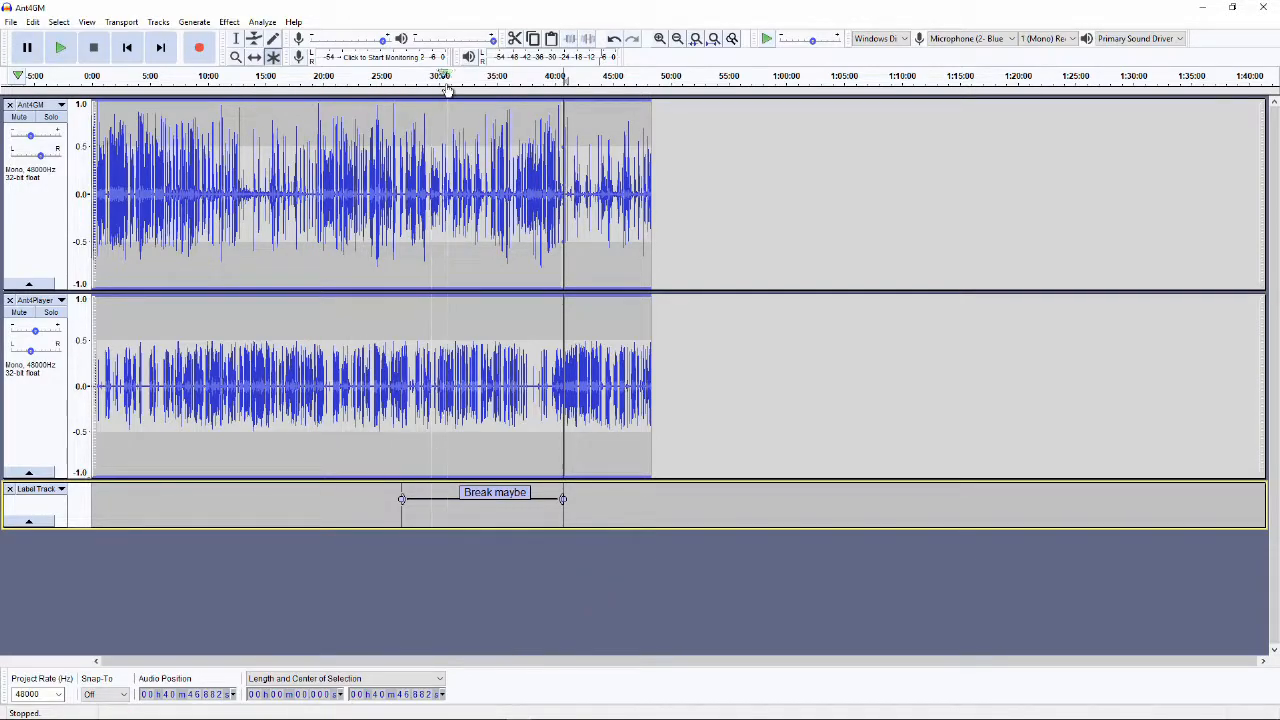
- Try deleting the stretch from about 30:35.6 to 35:12.2 across both audio tracks and the label track, and undo the deletion
{"action": "left_click_drag", "start_coordinate": [446, 110], "coordinate": [498, 522]}
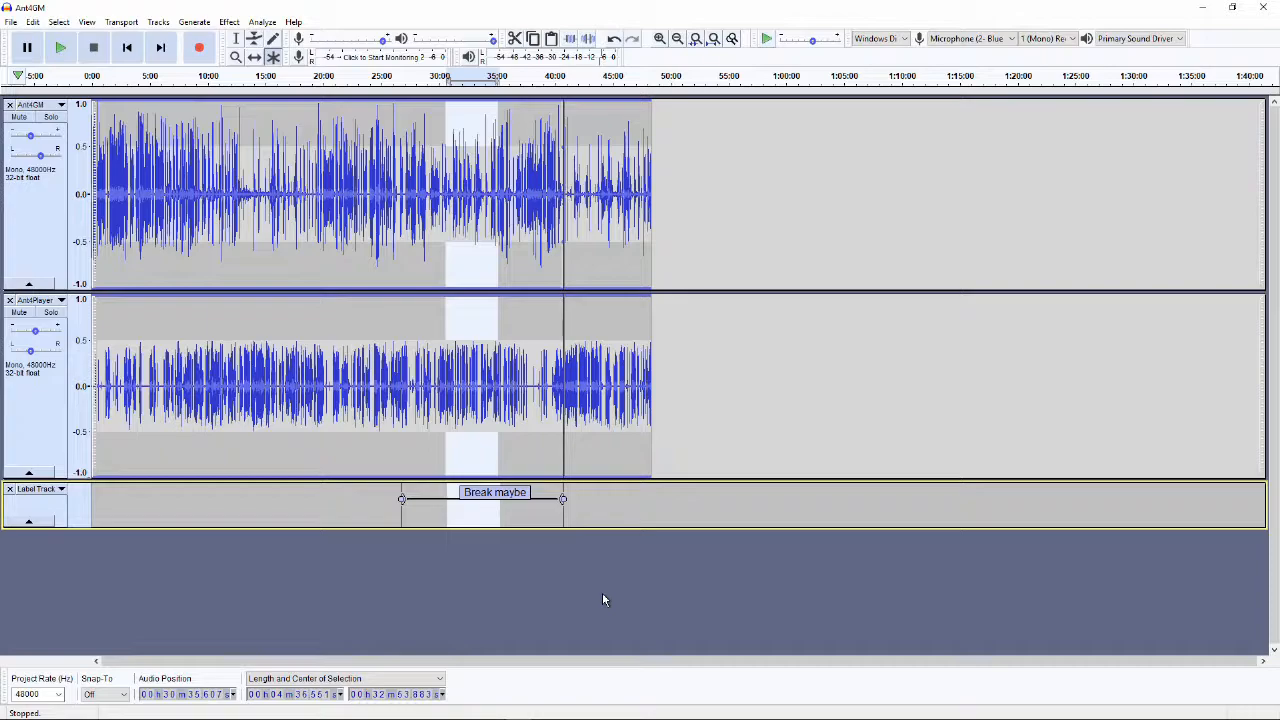
{"action": "key", "text": "Delete"}
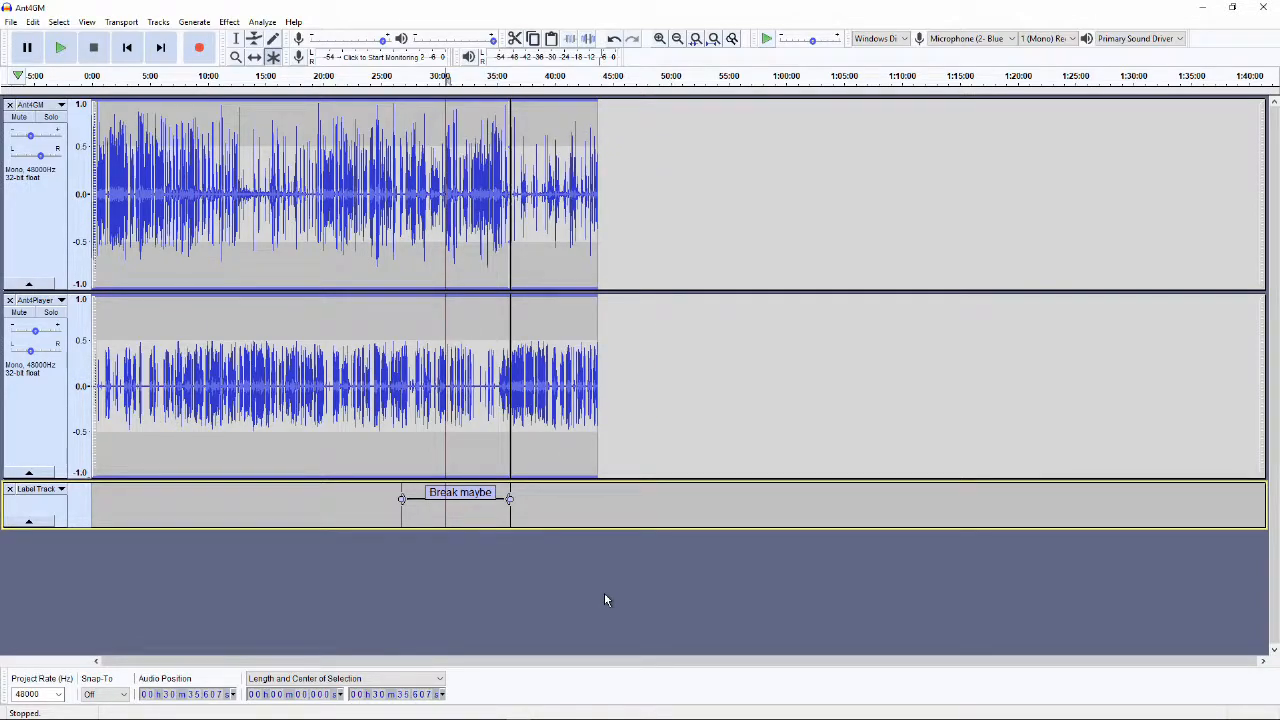
{"action": "key", "text": "ctrl+z"}
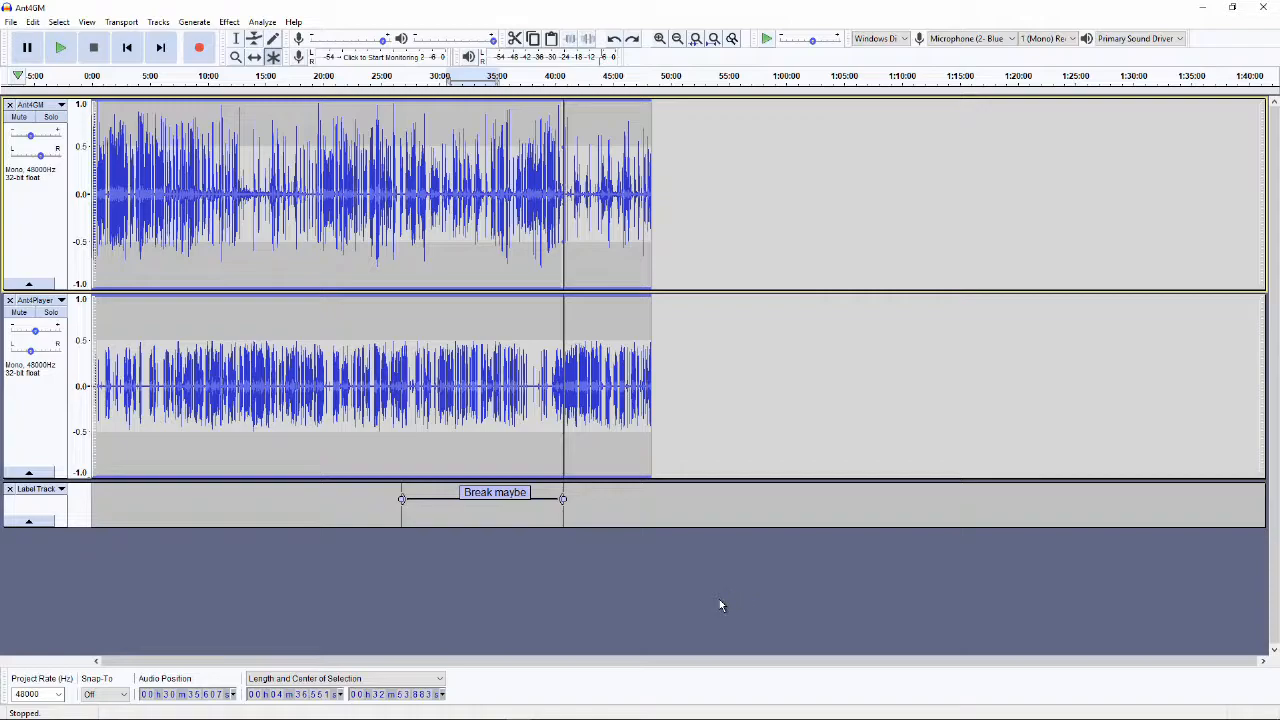
{"action": "key", "text": "alt"}
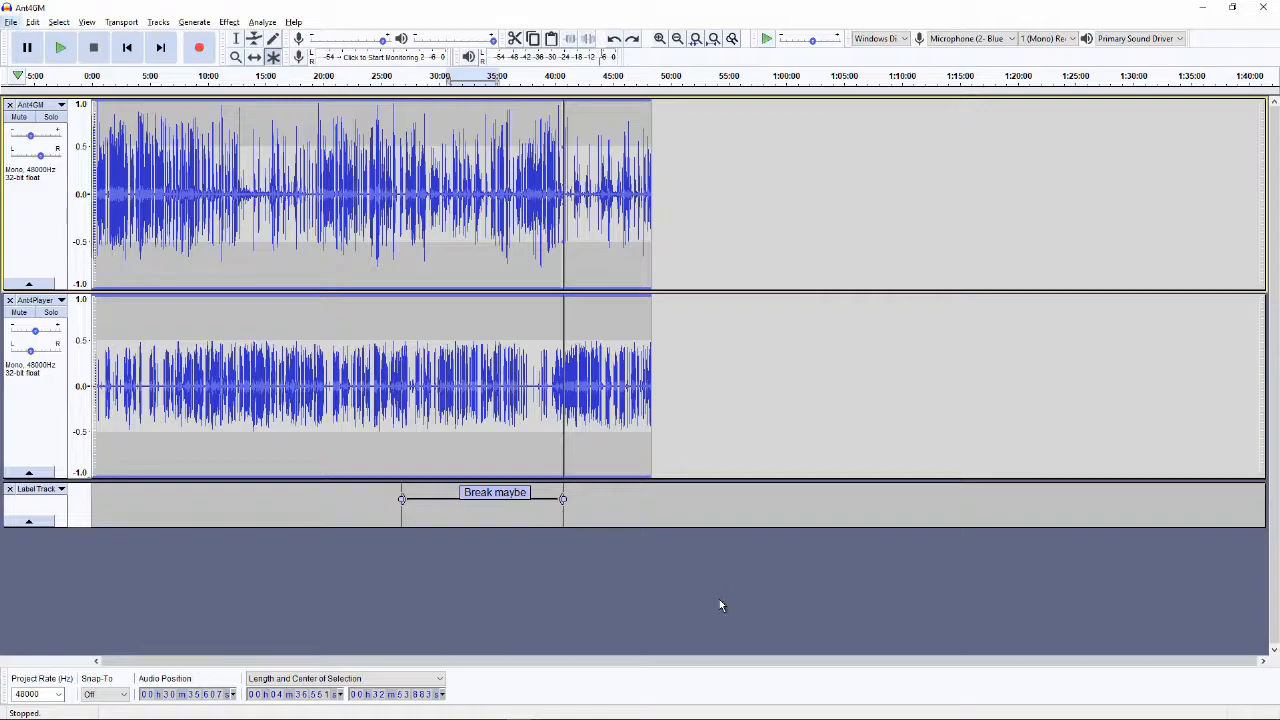